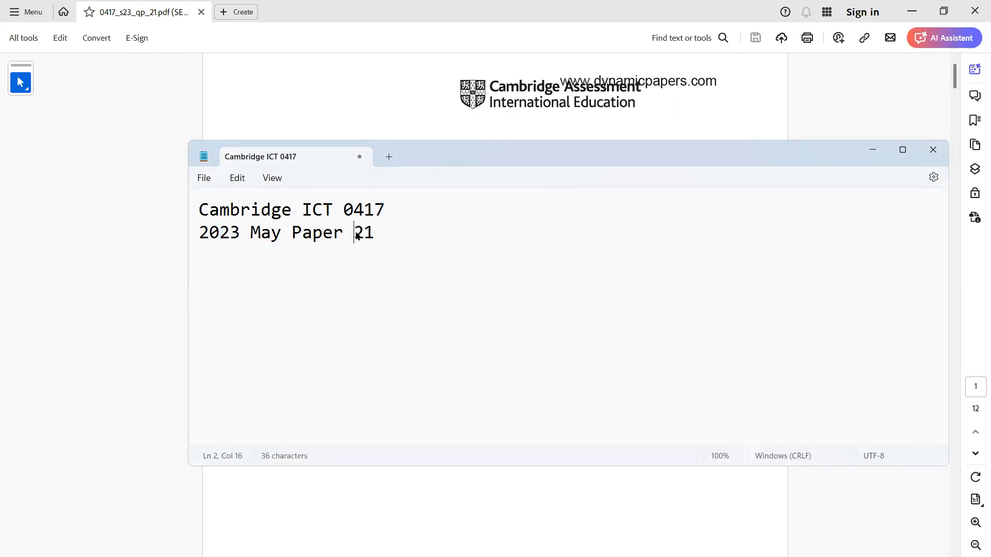
- Switch from the Notepad title to the exam paper and review its cover page for the paper code, instructions and information
{"action": "left_click", "coordinate": [380, 237]}
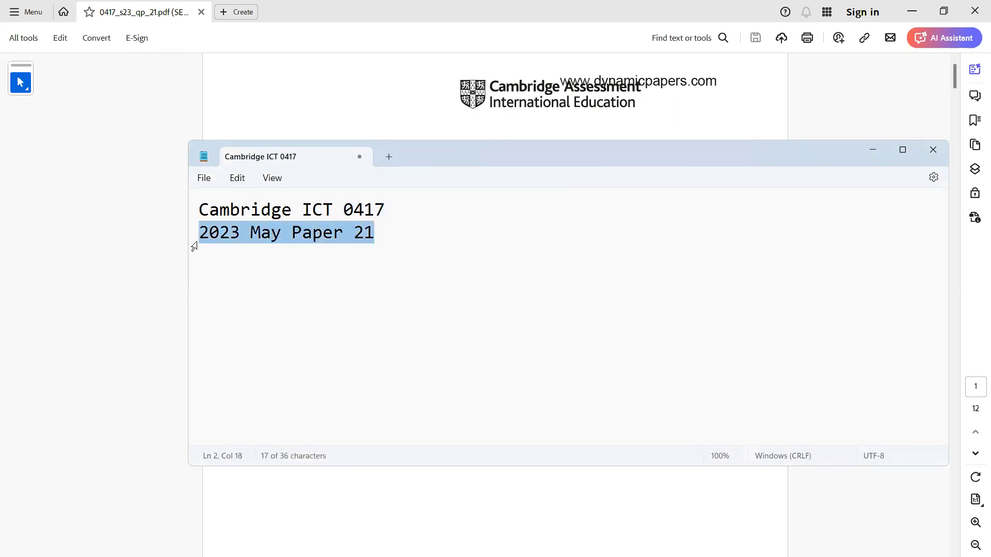
{"action": "left_click", "coordinate": [320, 103]}
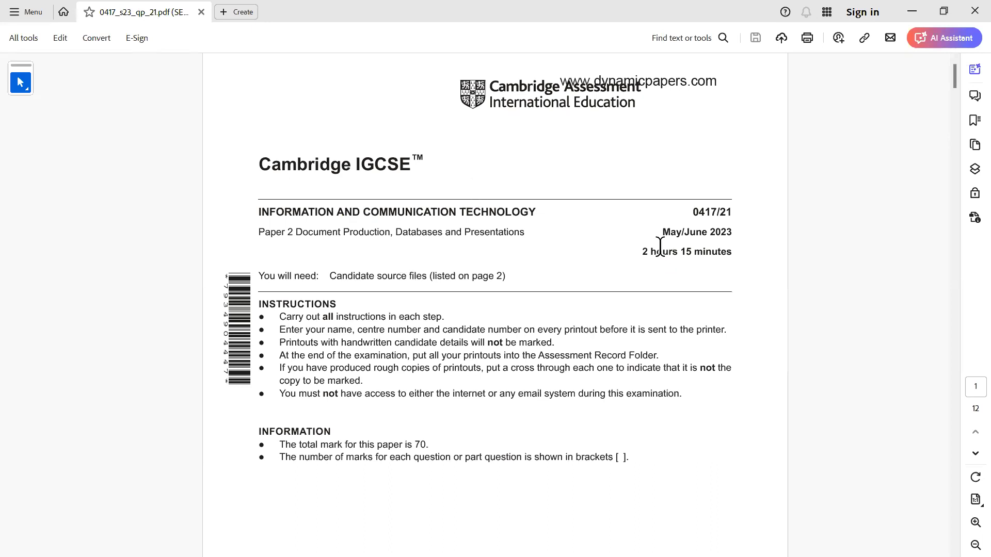
{"action": "left_click_drag", "start_coordinate": [699, 211], "coordinate": [718, 213]}
{"action": "left_click", "coordinate": [717, 213]}
{"action": "scroll", "coordinate": [428, 286], "scroll_direction": "down", "scroll_amount": 3}
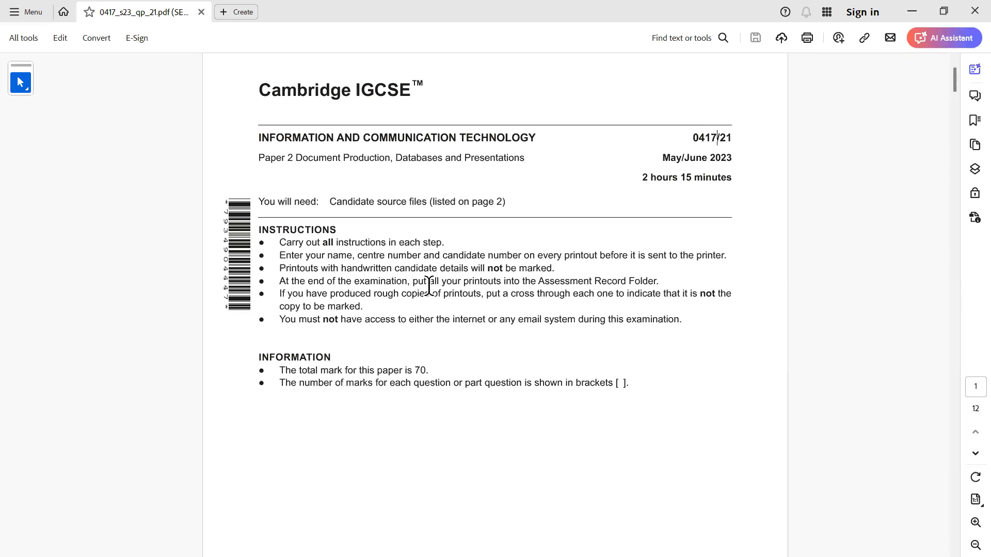
{"action": "scroll", "coordinate": [429, 285], "scroll_direction": "down", "scroll_amount": 5}
{"action": "scroll", "coordinate": [429, 284], "scroll_direction": "down", "scroll_amount": 15}
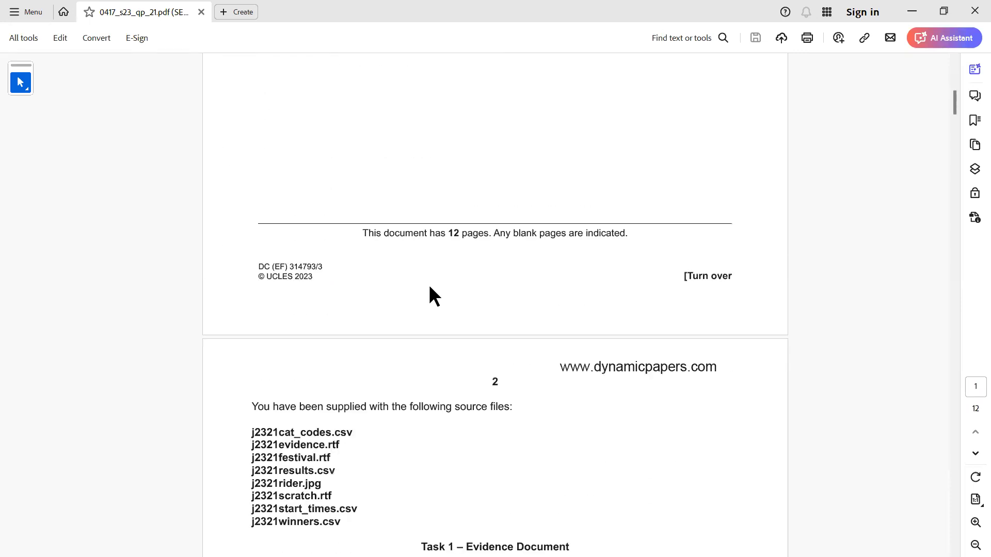
- Compare the source files listed on page 2 of the exam paper with the files in the 2023 May Paper 21 folder
{"action": "left_click_drag", "start_coordinate": [251, 304], "coordinate": [347, 400]}
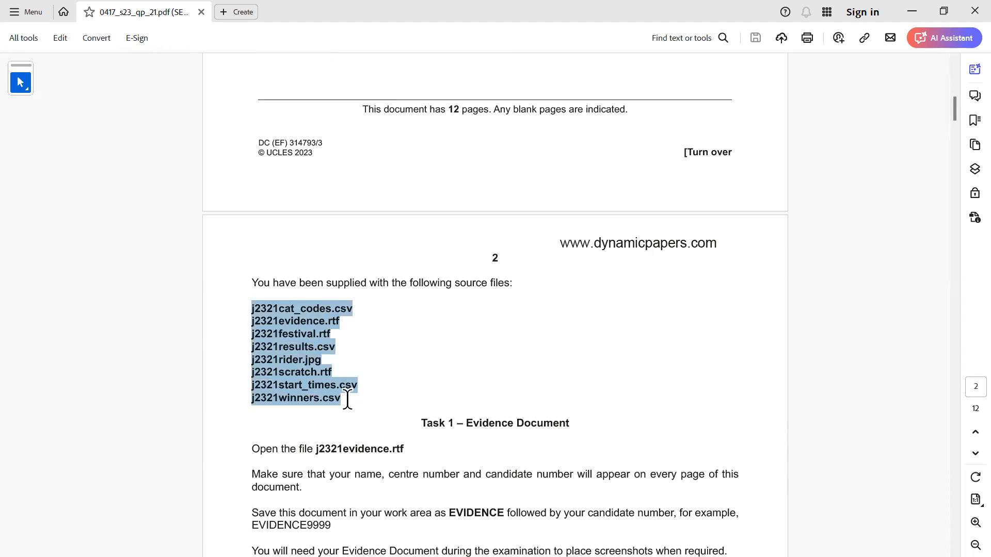
{"action": "key", "text": "alt+Tab"}
{"action": "key", "text": "alt+Tab"}
{"action": "key", "text": "alt+Tab"}
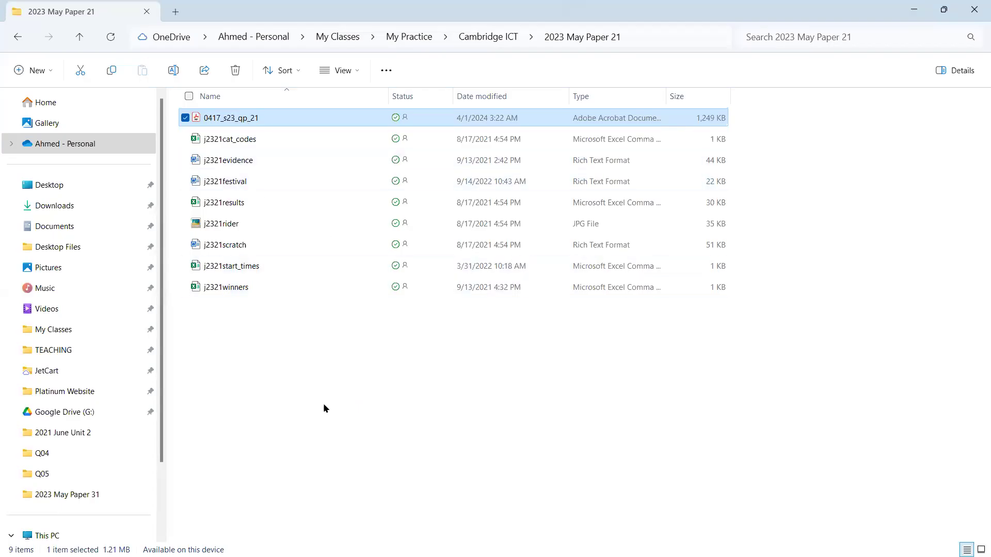
{"action": "key", "text": "alt+Tab"}
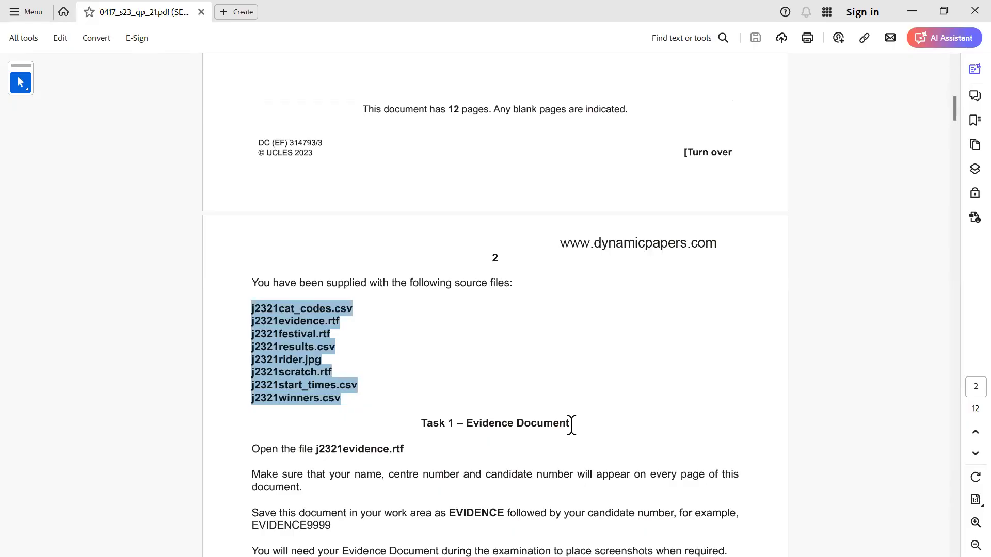
- Read the Task 1 Evidence Document instructions for the file to open, the required candidate details and the file name to save under
{"action": "scroll", "coordinate": [571, 424], "scroll_direction": "down", "scroll_amount": 2}
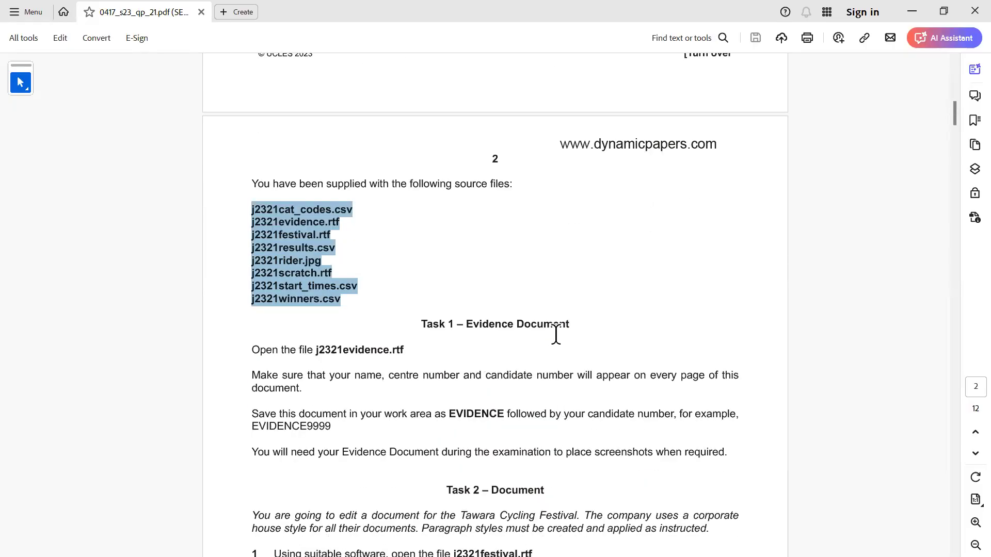
{"action": "left_click_drag", "start_coordinate": [317, 349], "coordinate": [416, 361]}
{"action": "left_click", "coordinate": [416, 361]}
{"action": "scroll", "coordinate": [404, 375], "scroll_direction": "down", "scroll_amount": 1}
{"action": "scroll", "coordinate": [736, 394], "scroll_direction": "down", "scroll_amount": 2}
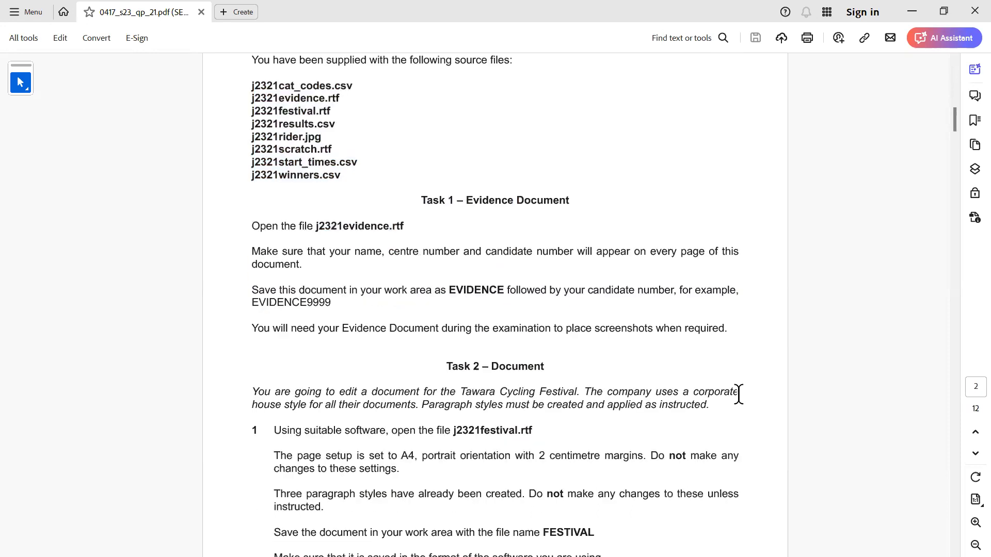
{"action": "left_click", "coordinate": [975, 522]}
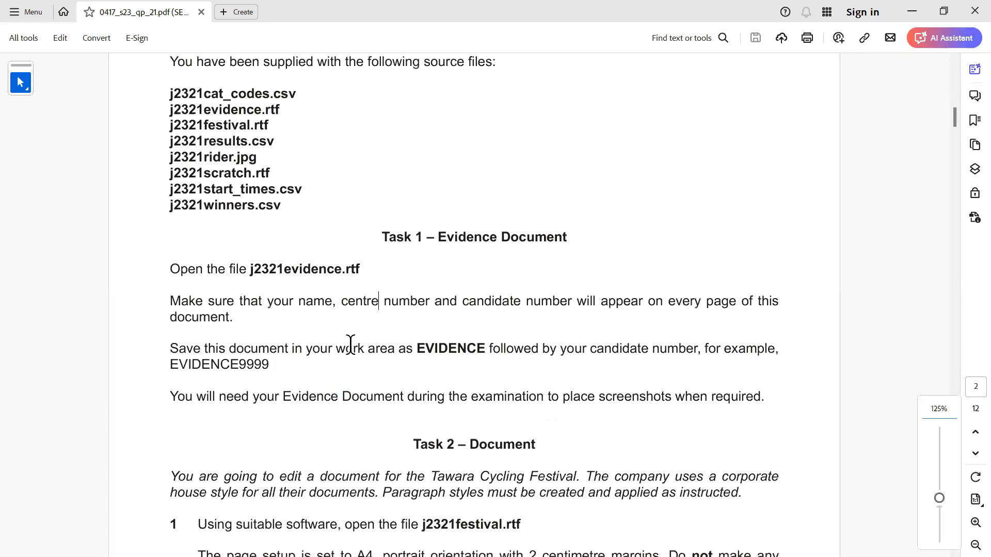
{"action": "scroll", "coordinate": [343, 361], "scroll_direction": "down", "scroll_amount": 1}
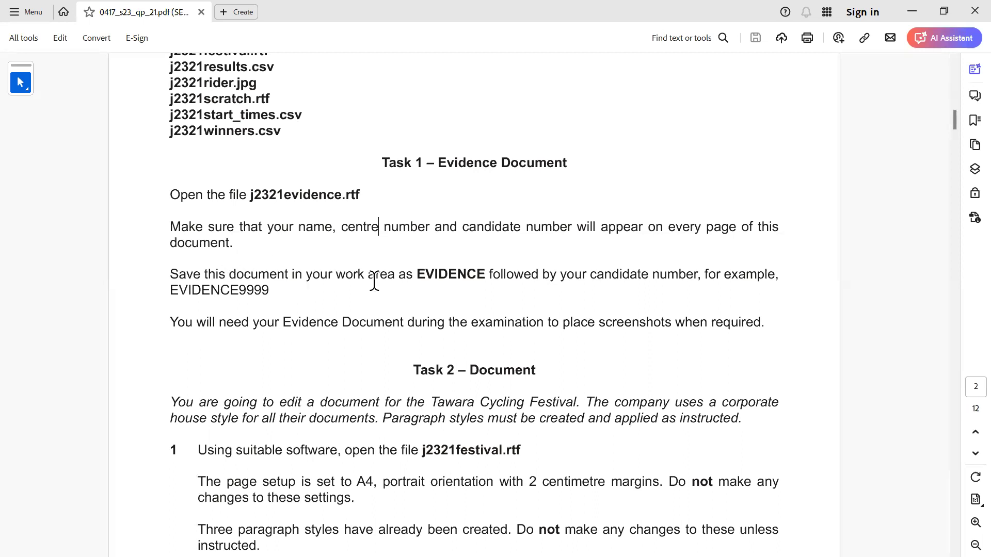
{"action": "left_click_drag", "start_coordinate": [229, 274], "coordinate": [440, 266]}
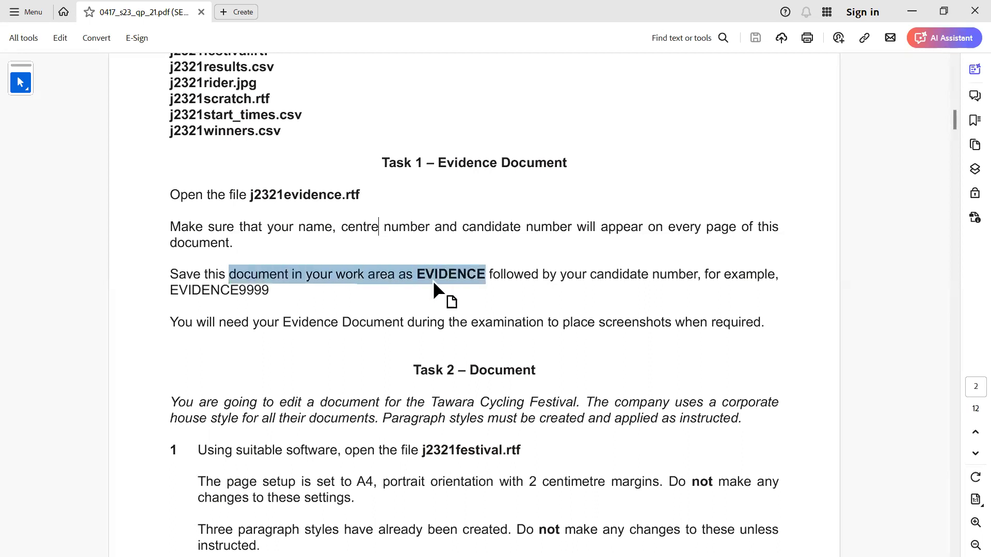
{"action": "left_click", "coordinate": [448, 277]}
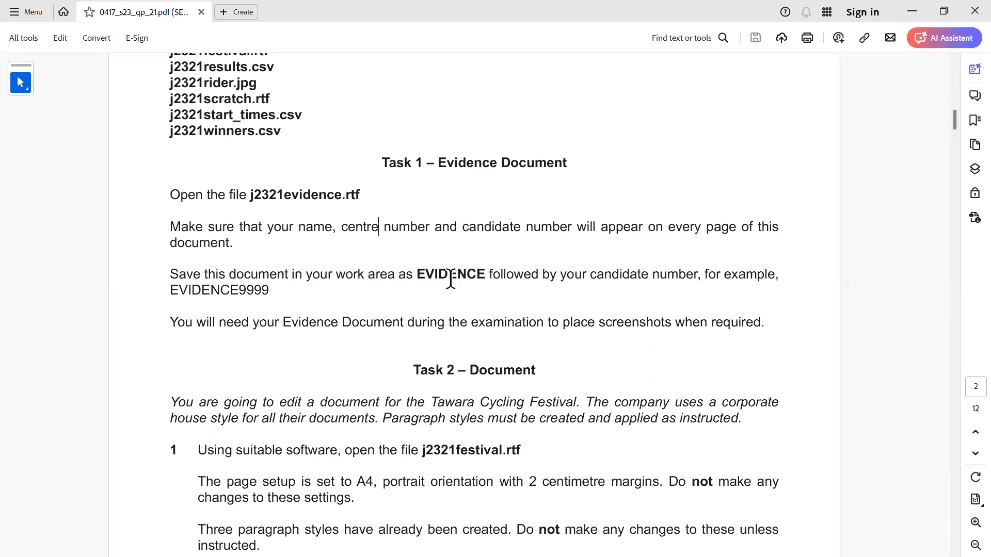
{"action": "double_click", "coordinate": [617, 273]}
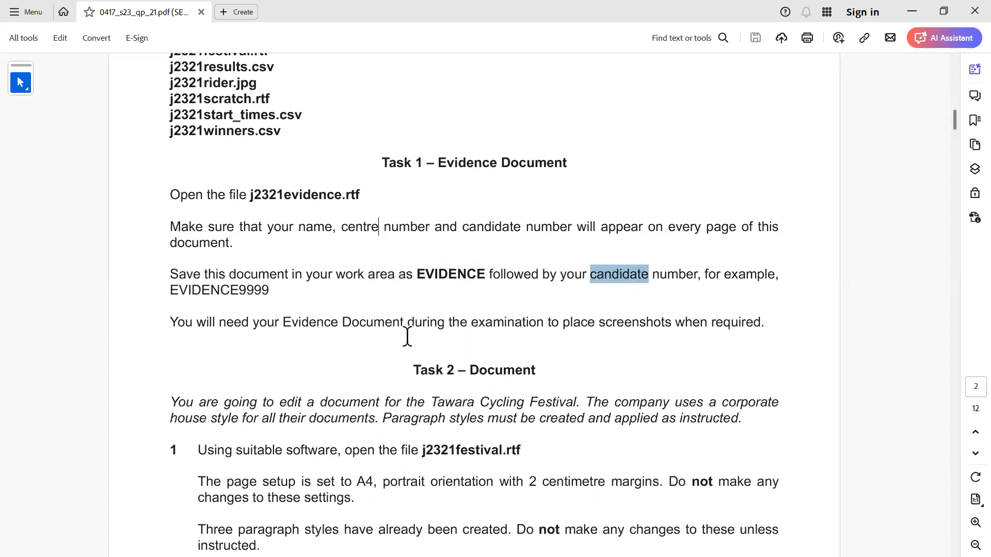
- Open j2321evidence from the 2023 May Paper 21 folder in Word and start editing its page header
{"action": "key", "text": "alt+Tab"}
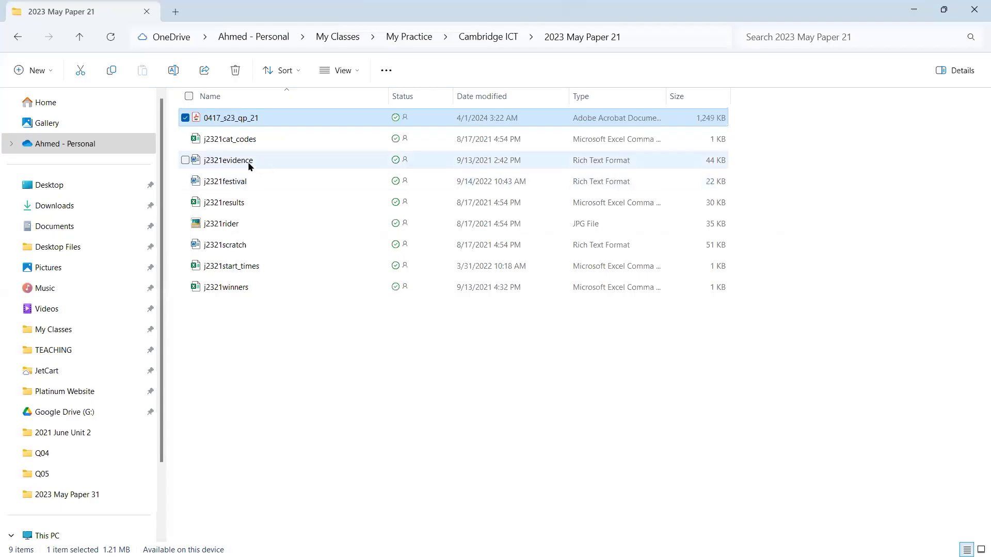
{"action": "left_click", "coordinate": [234, 164]}
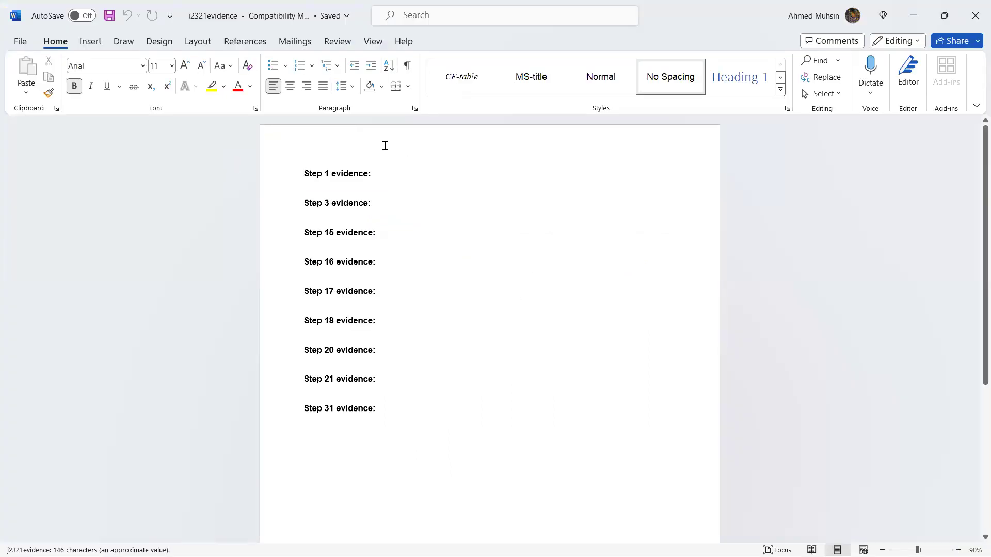
{"action": "double_click", "coordinate": [362, 136]}
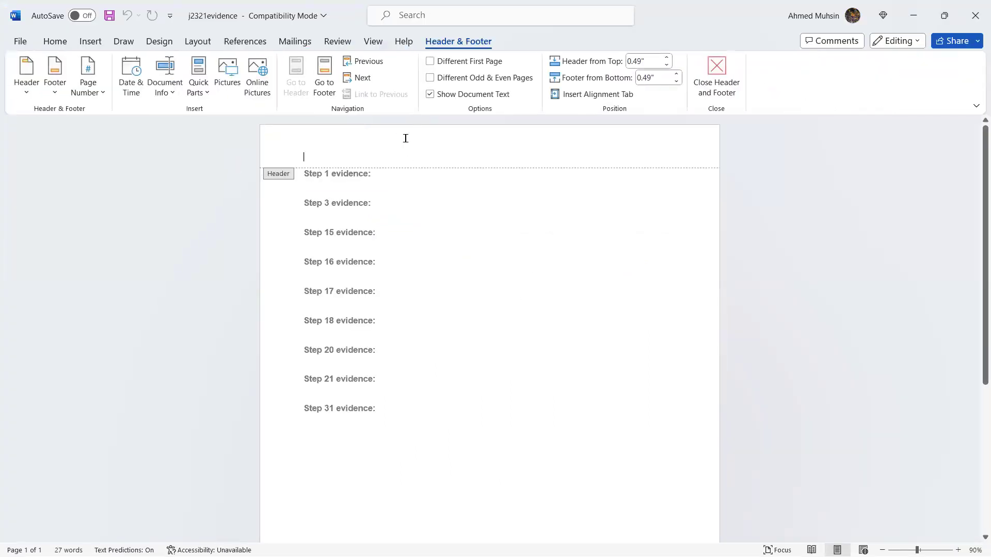
- Recheck Task 1's every-page requirement in the exam paper and inspect the evidence document's header and footer areas in Word
{"action": "key", "text": "alt+Tab"}
{"action": "key", "text": "alt+Tab"}
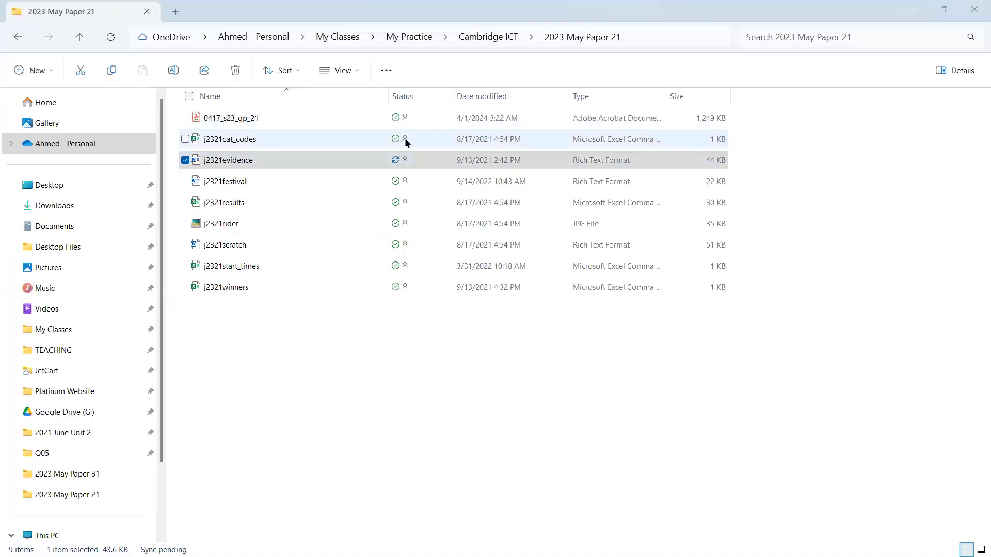
{"action": "left_click_drag", "start_coordinate": [669, 226], "coordinate": [726, 223]}
{"action": "key", "text": "alt+Tab"}
{"action": "key", "text": "Tab"}
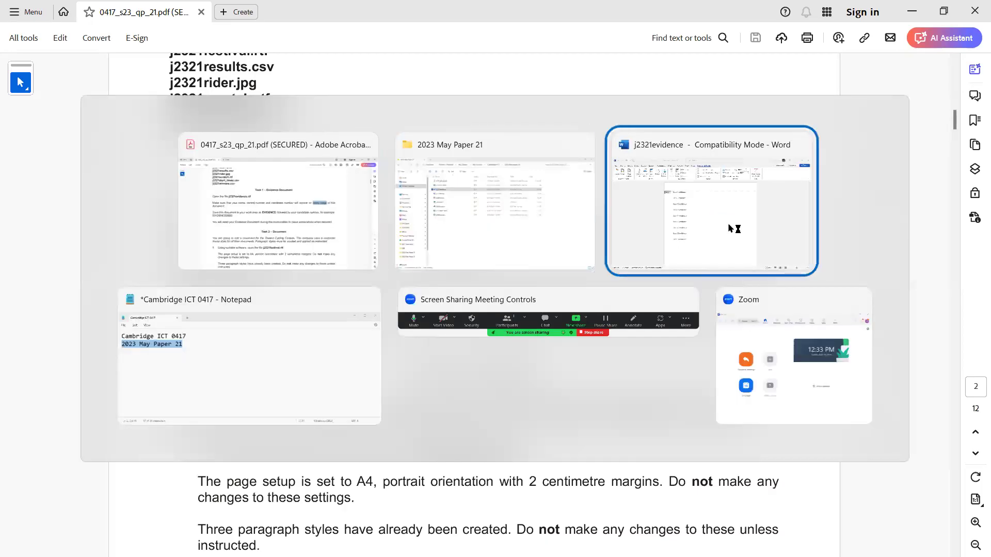
{"action": "scroll", "coordinate": [507, 163], "scroll_direction": "down", "scroll_amount": 2}
{"action": "scroll", "coordinate": [417, 433], "scroll_direction": "down", "scroll_amount": 3}
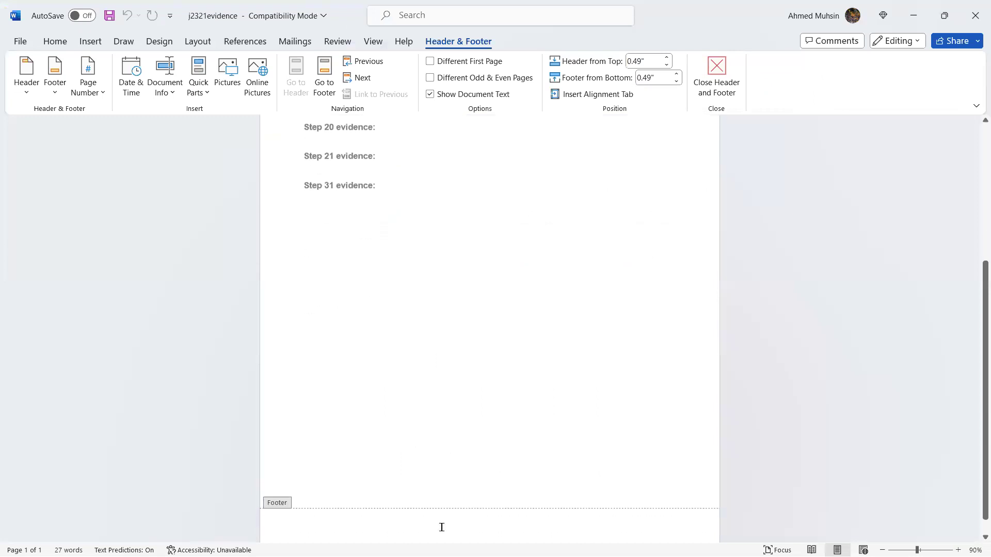
{"action": "scroll", "coordinate": [413, 269], "scroll_direction": "up", "scroll_amount": 5}
{"action": "scroll", "coordinate": [459, 149], "scroll_direction": "up", "scroll_amount": 2}
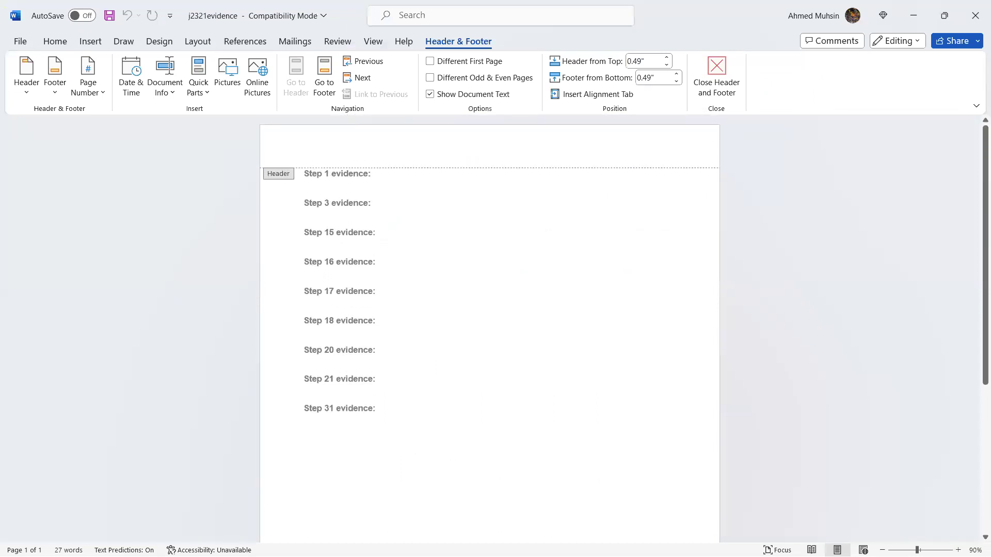
{"action": "key", "text": "alt+Tab"}
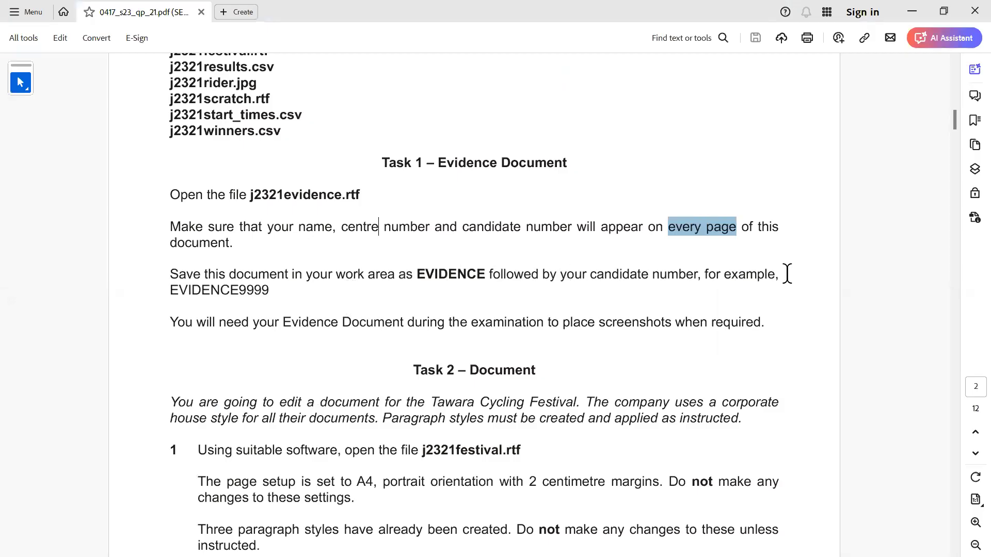
- In Word, enter the candidate's name, centre number and candidate number in the evidence document's header, and return to the body
{"action": "key", "text": "alt+Tab"}
{"action": "key", "text": "alt+Tab"}
{"action": "type", "text": "Ah"}
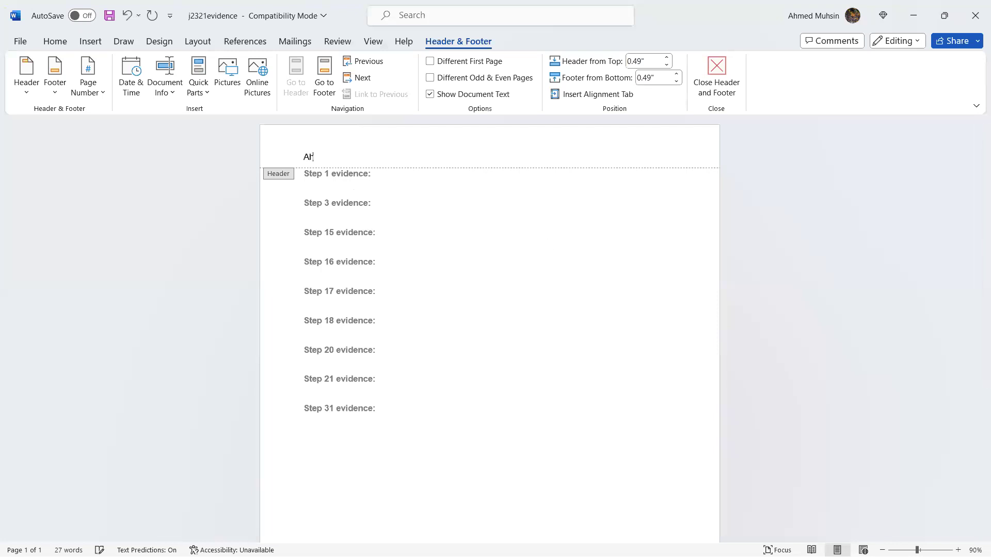
{"action": "type", "text": "med 1234 1234"}
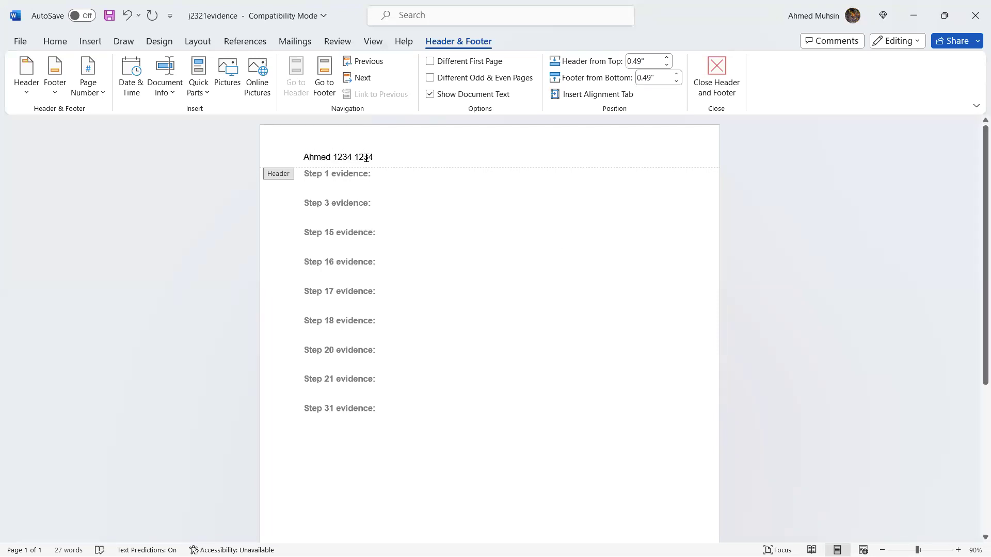
{"action": "left_click", "coordinate": [699, 82]}
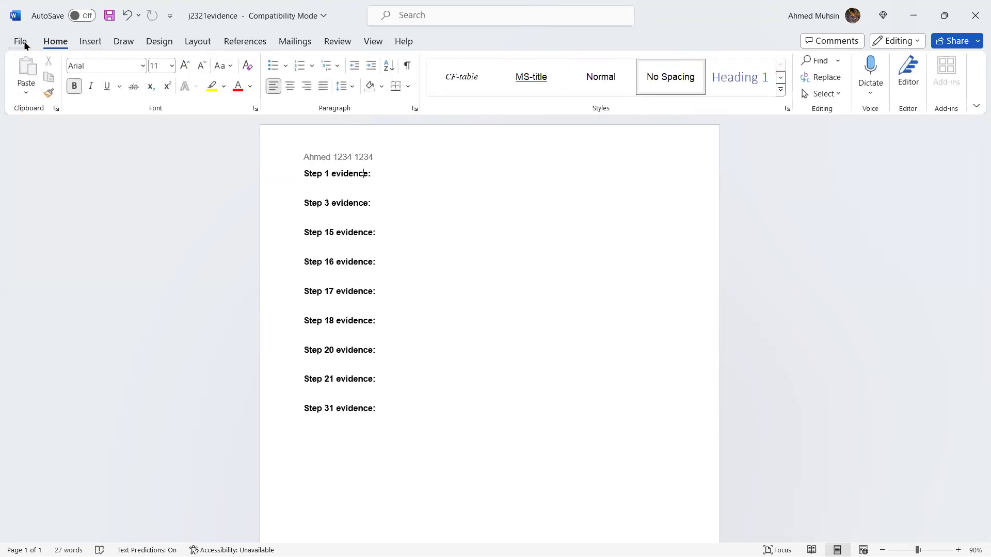
- Save the evidence document as a Word Document in the 2023 May Paper 21 folder, named EVIDENCE followed by the candidate number
{"action": "left_click", "coordinate": [21, 41]}
{"action": "left_click", "coordinate": [19, 231]}
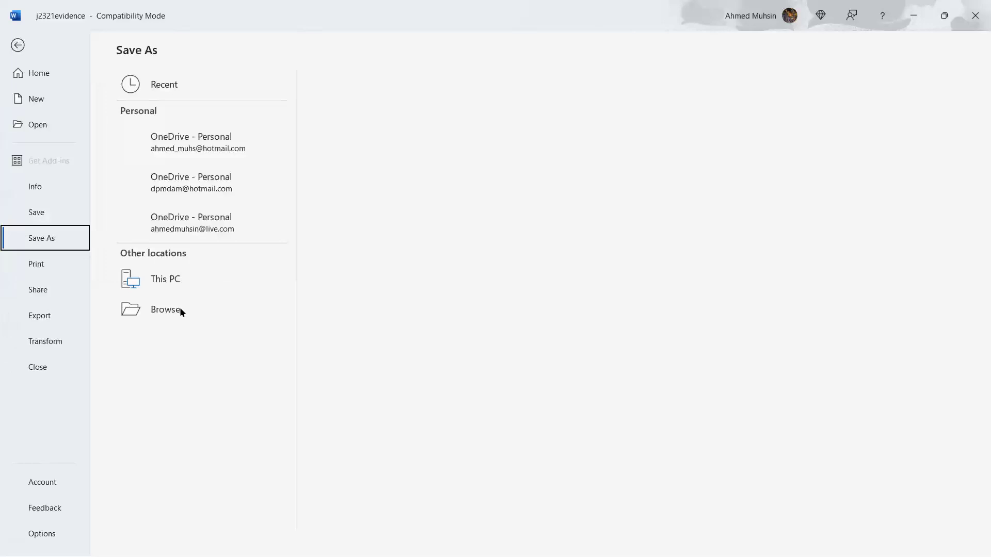
{"action": "left_click", "coordinate": [178, 338]}
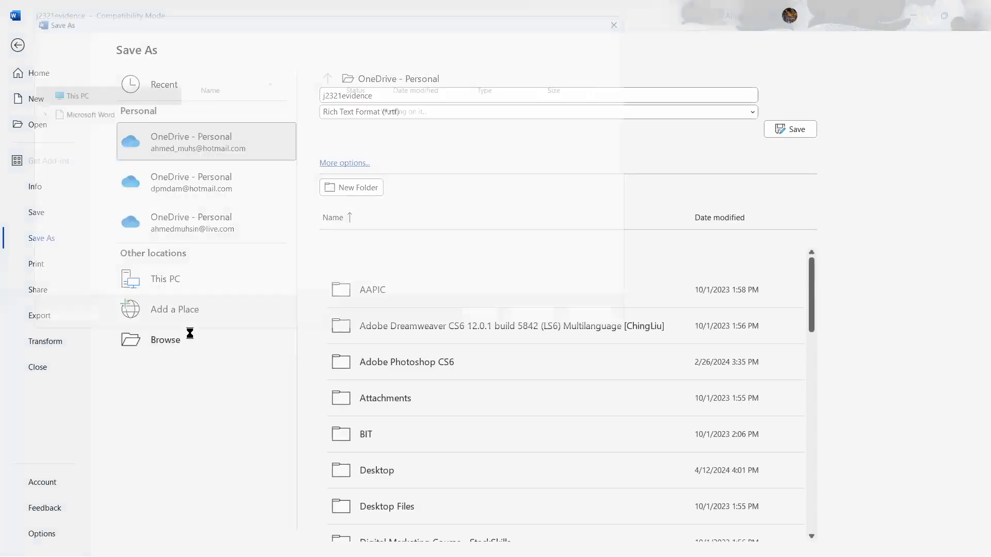
{"action": "left_click", "coordinate": [156, 273]}
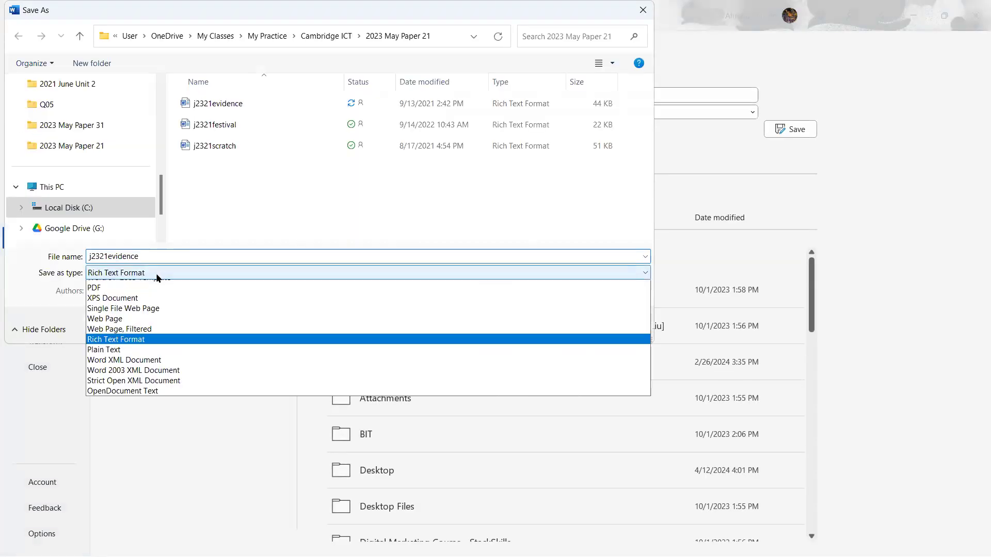
{"action": "left_click", "coordinate": [135, 283]}
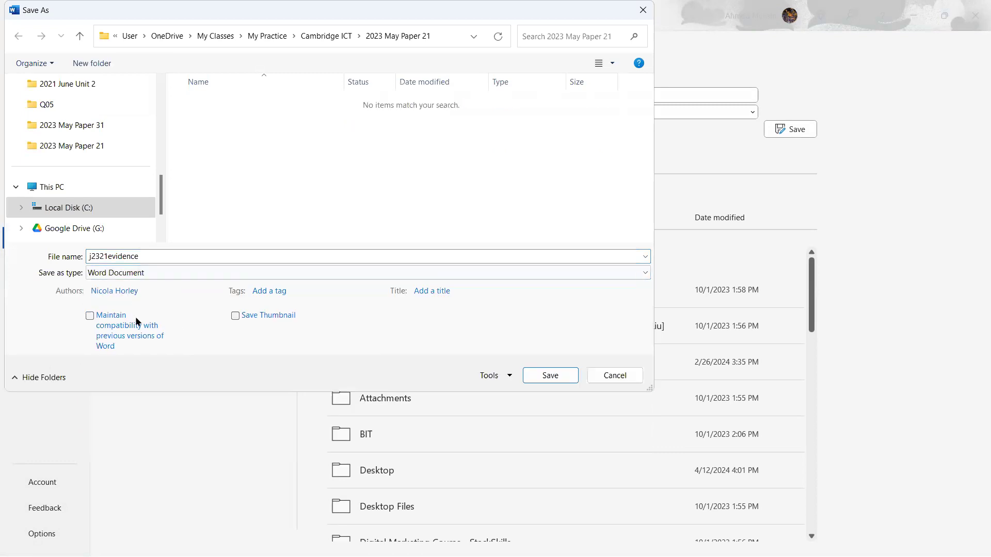
{"action": "left_click", "coordinate": [157, 256]}
{"action": "type", "text": "EVIDENCE 1234"}
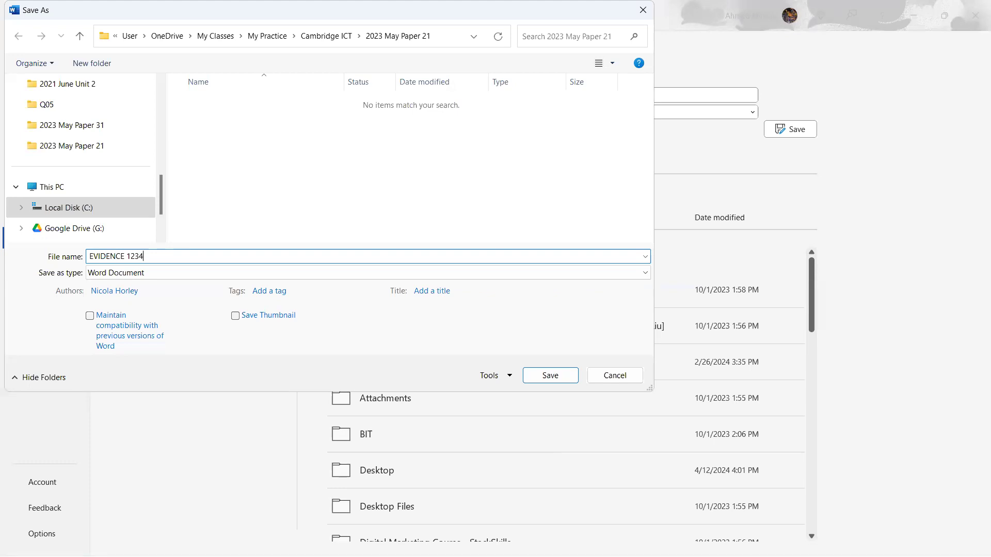
{"action": "left_click", "coordinate": [551, 375]}
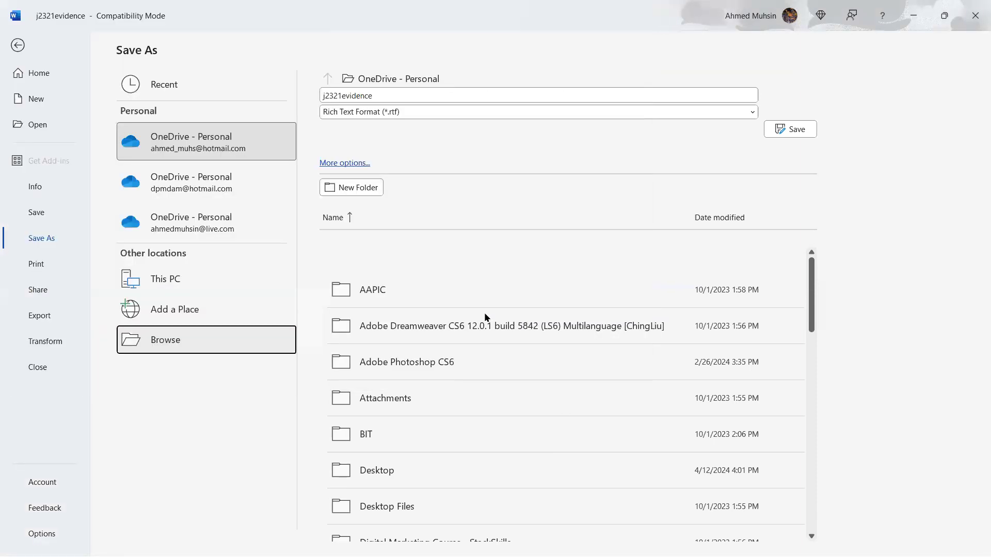
{"action": "left_click", "coordinate": [545, 316]}
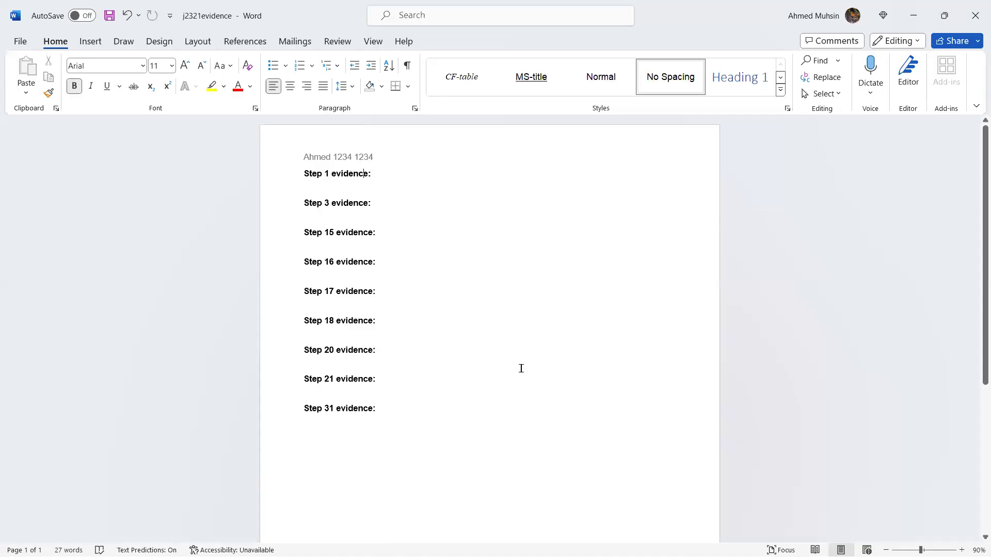
- Switch to File Explorer and check the 2023 May Paper 21 folder for the saved EVIDENCE document
{"action": "key", "text": "alt+Tab+Tab"}
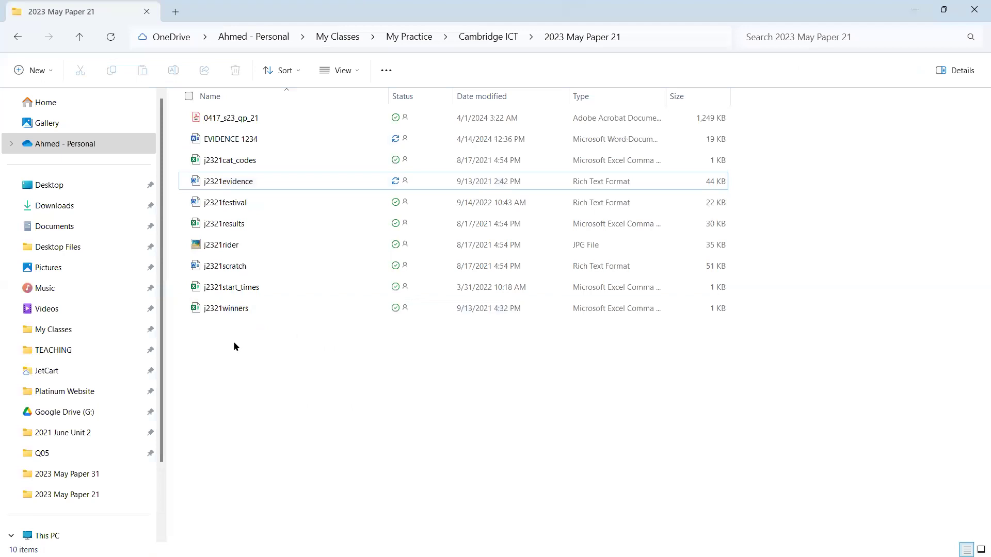
{"action": "key", "text": "XF86AudioMedia"}
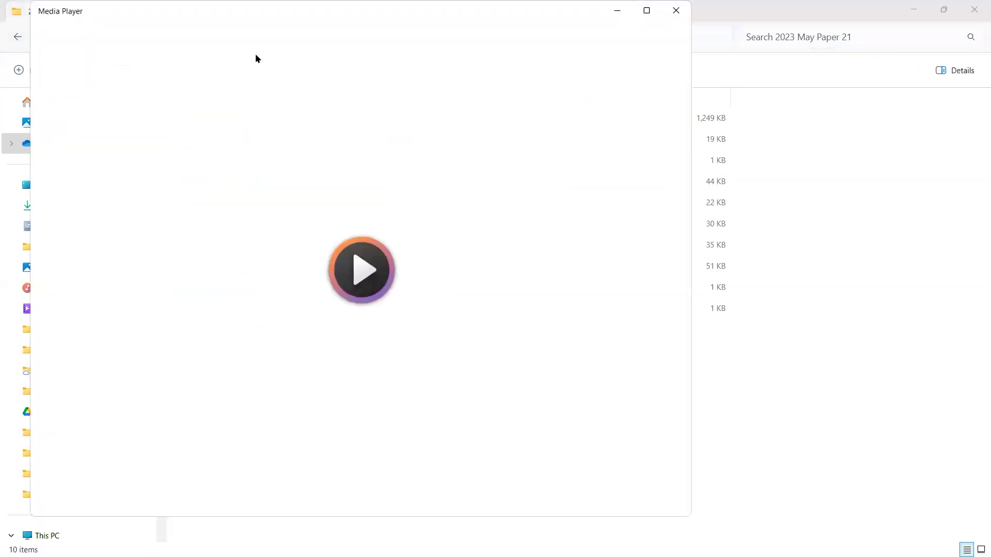
{"action": "left_click", "coordinate": [652, 209]}
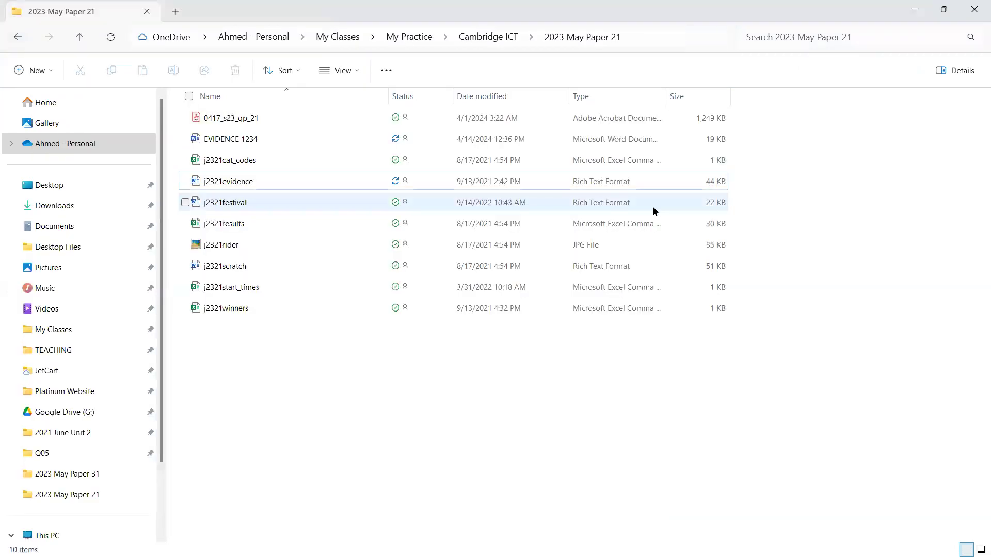
- Switch from File Explorer to the exam paper in Acrobat and review Task 1's note about placing screenshots in the Evidence Document
{"action": "left_click", "coordinate": [266, 137]}
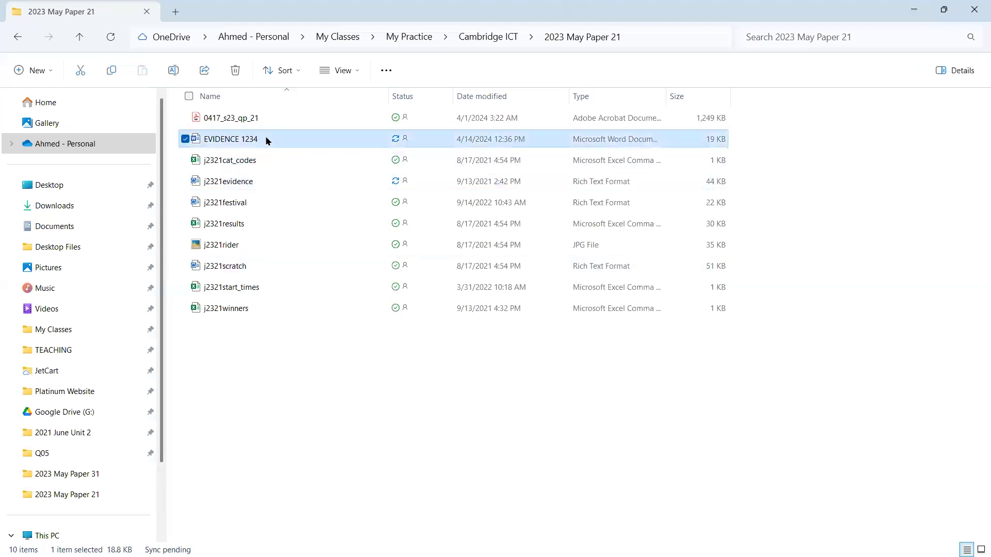
{"action": "key", "text": "Print"}
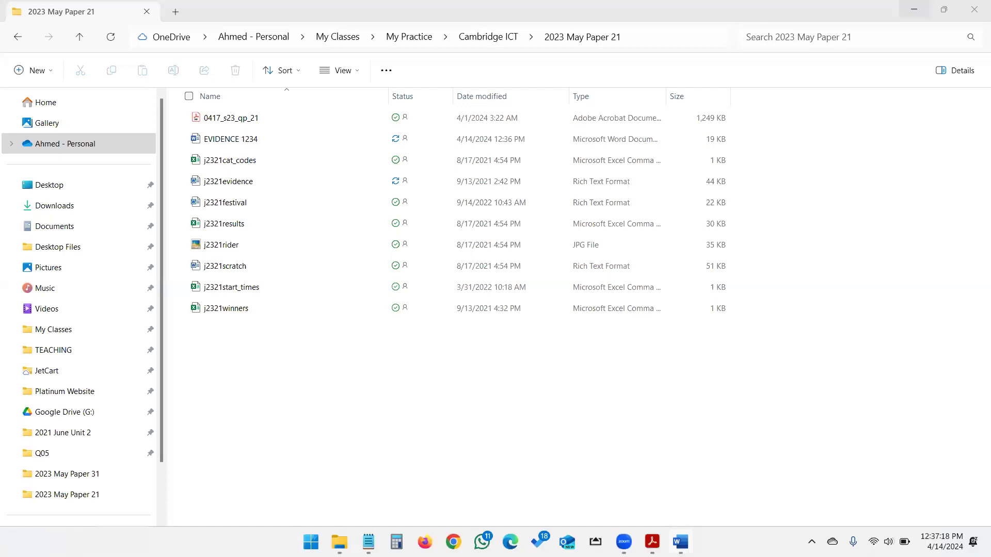
{"action": "key", "text": "alt+Tab"}
{"action": "key", "text": "alt+Tab"}
{"action": "key", "text": "alt+Tab"}
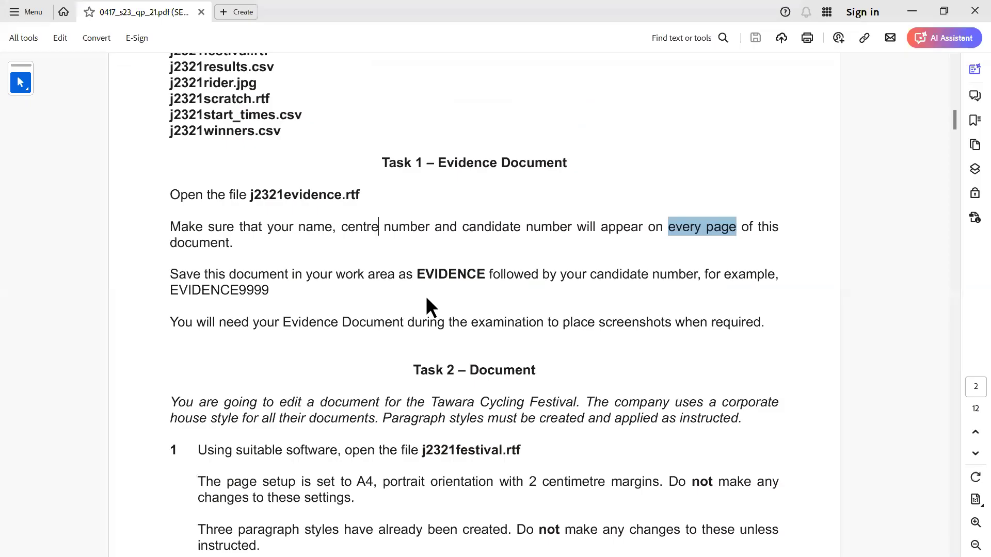
{"action": "scroll", "coordinate": [426, 295], "scroll_direction": "down", "scroll_amount": 3}
{"action": "left_click_drag", "start_coordinate": [414, 199], "coordinate": [516, 202]}
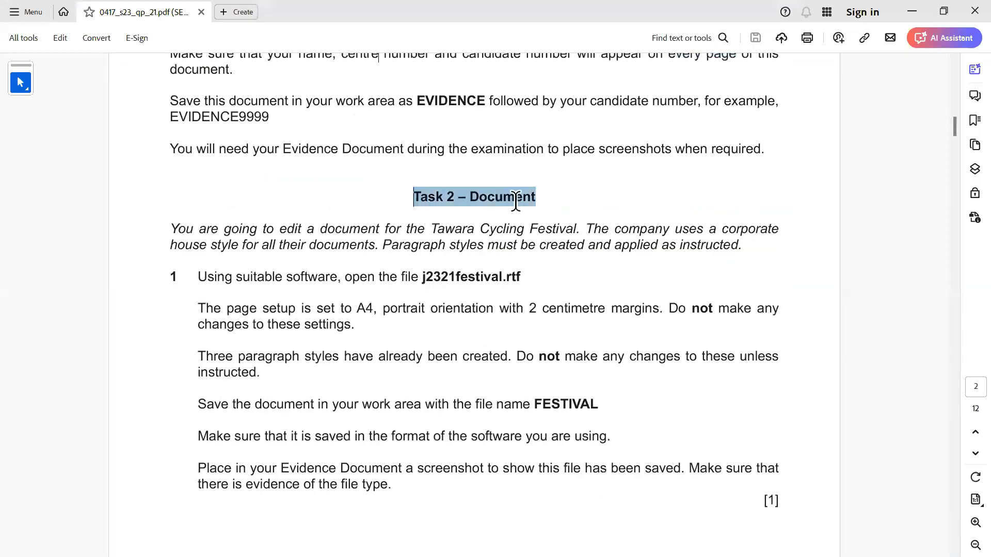
{"action": "scroll", "coordinate": [464, 171], "scroll_direction": "up", "scroll_amount": 6}
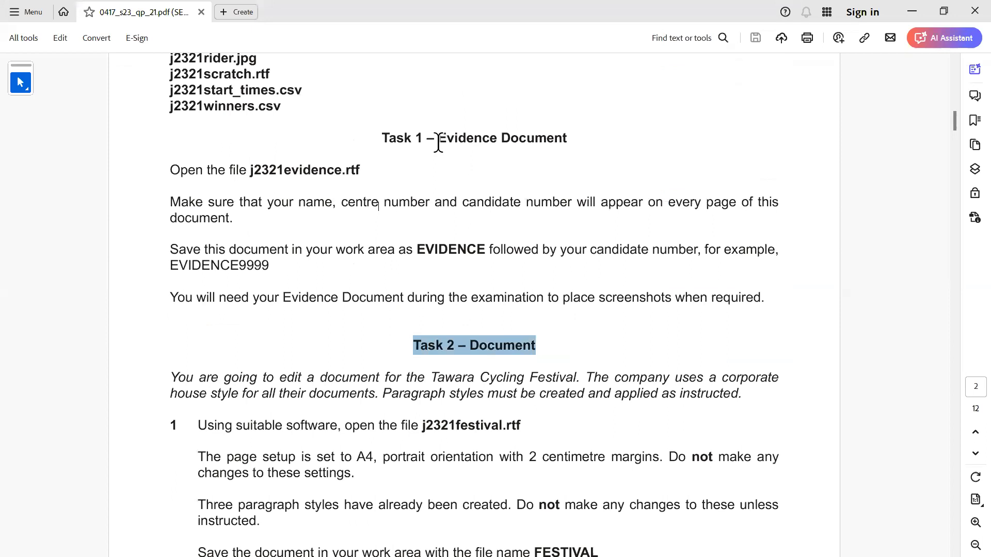
{"action": "left_click_drag", "start_coordinate": [417, 346], "coordinate": [414, 354]}
{"action": "left_click", "coordinate": [254, 303]}
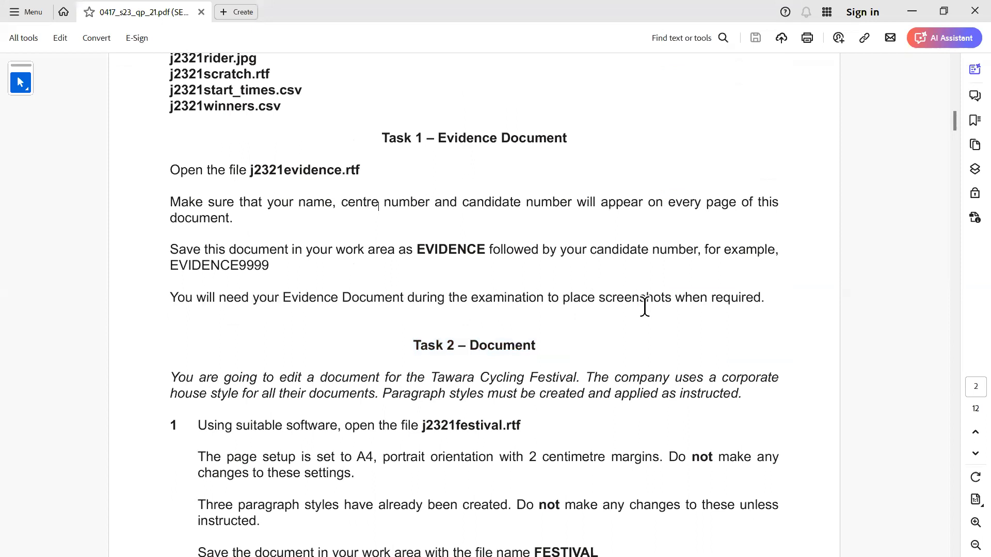
{"action": "left_click_drag", "start_coordinate": [644, 307], "coordinate": [724, 302]}
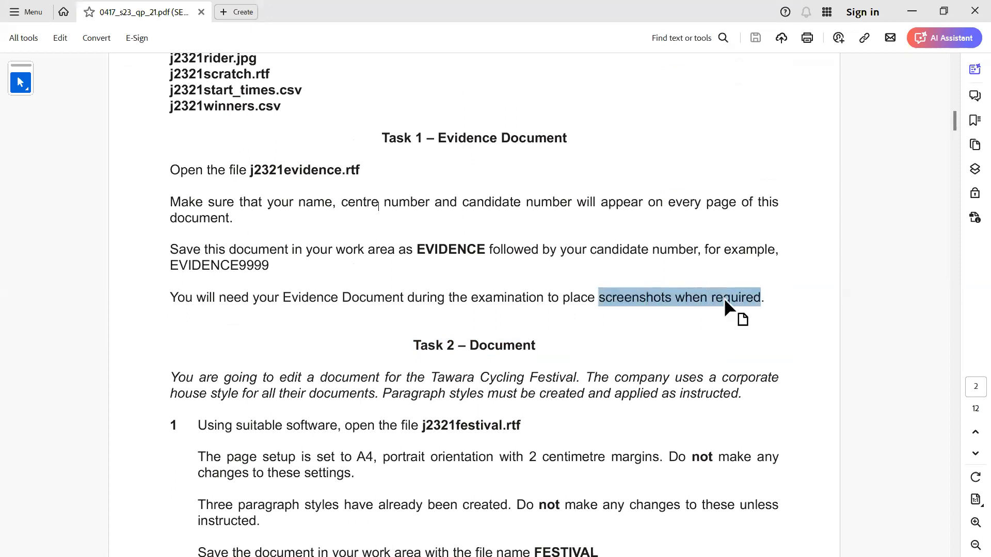
- Read the Task 2 introduction about the corporate house style and creating and applying paragraph styles as instructed
{"action": "scroll", "coordinate": [503, 266], "scroll_direction": "down", "scroll_amount": 2}
{"action": "scroll", "coordinate": [503, 265], "scroll_direction": "down", "scroll_amount": 1}
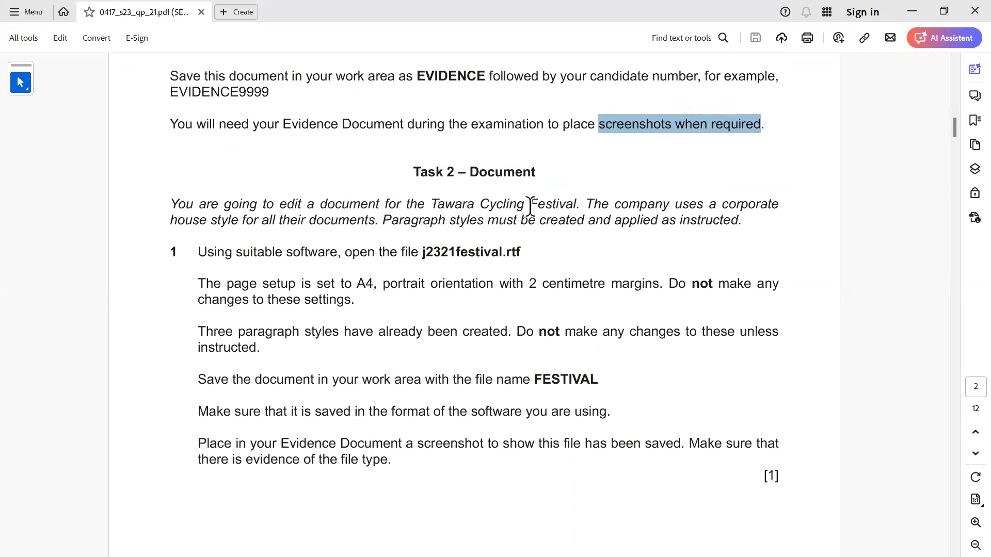
{"action": "left_click_drag", "start_coordinate": [614, 205], "coordinate": [743, 209]}
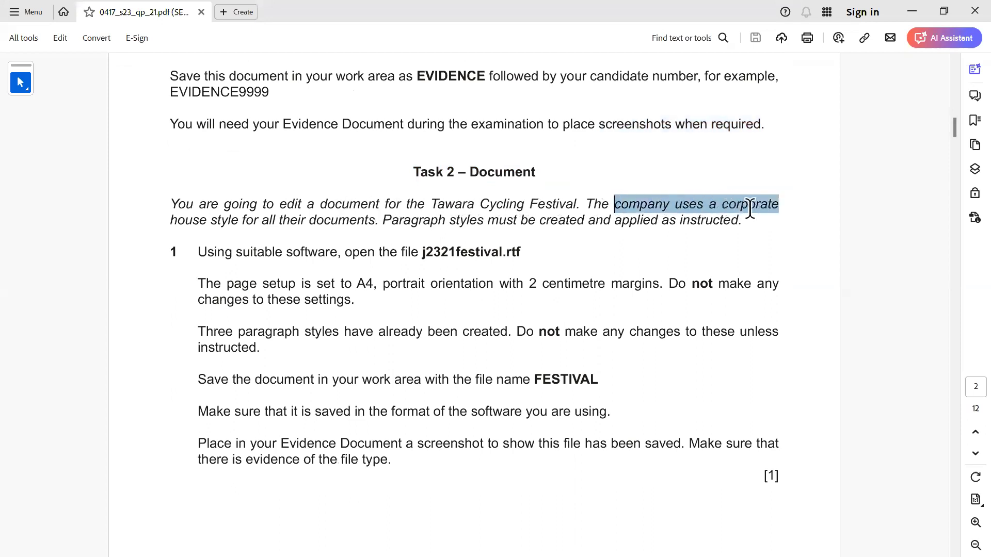
{"action": "left_click_drag", "start_coordinate": [198, 220], "coordinate": [313, 221]}
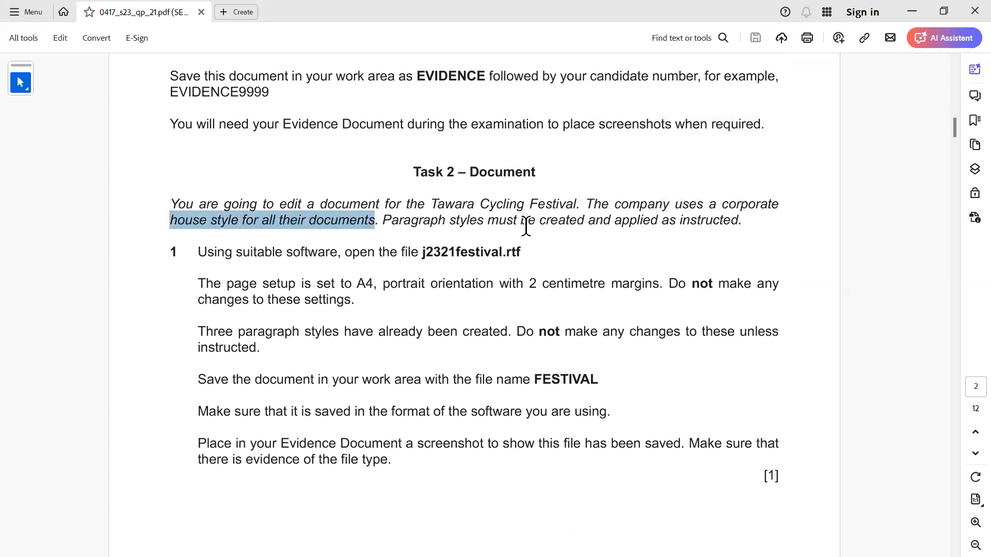
{"action": "left_click_drag", "start_coordinate": [515, 218], "coordinate": [575, 222]}
{"action": "left_click_drag", "start_coordinate": [662, 221], "coordinate": [716, 219]}
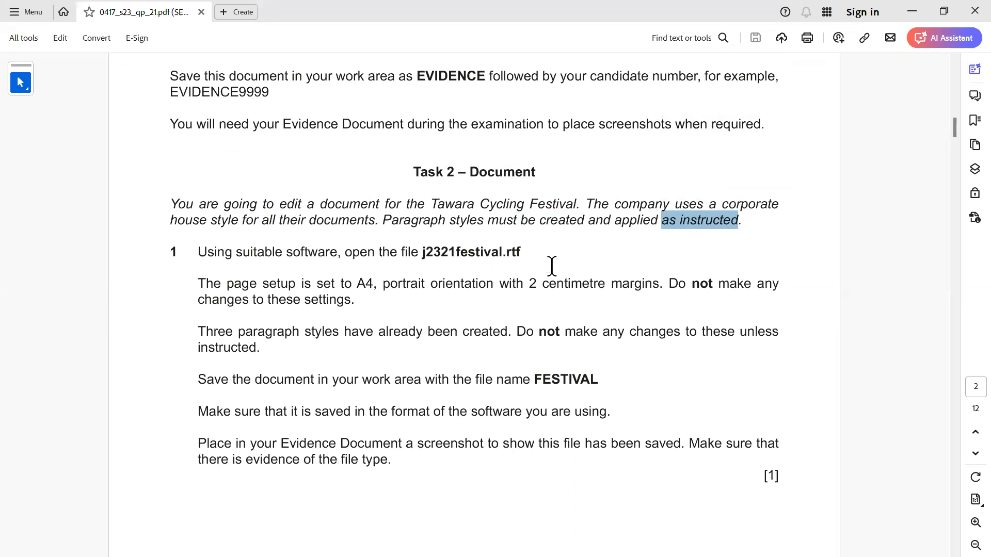
- Switch to File Explorer and open j2321festival from the 2023 May Paper 21 folder in Word
{"action": "key", "text": "alt+Tab"}
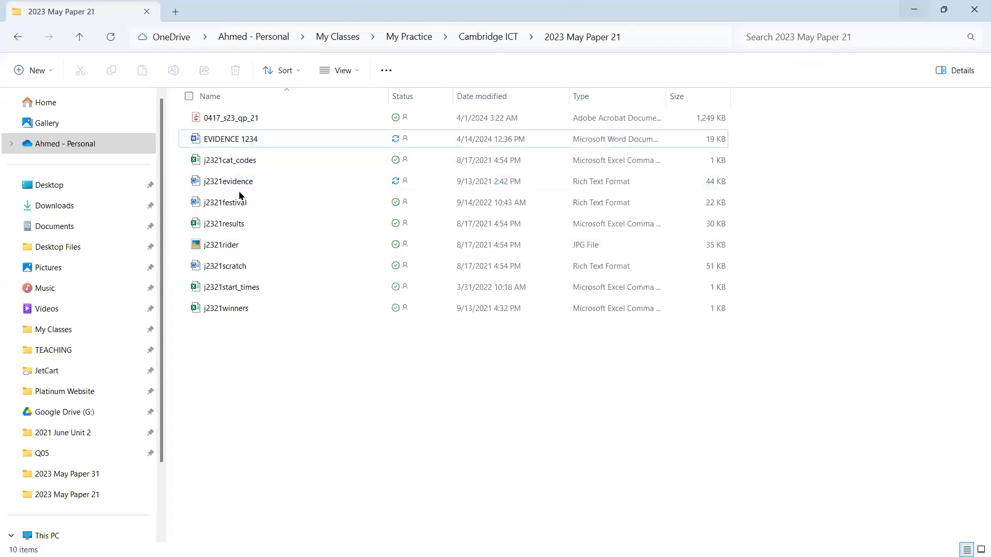
{"action": "double_click", "coordinate": [240, 203]}
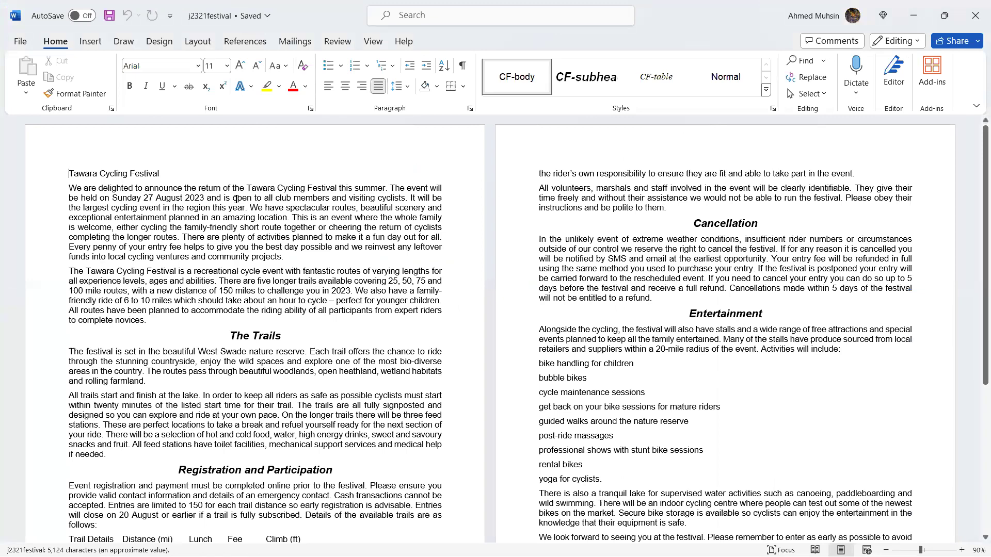
- Return to the exam paper in Acrobat and read step 1's instructions on the existing paragraph styles and the required file name
{"action": "key", "text": "alt+Tab"}
{"action": "key", "text": "alt+Tab"}
{"action": "key", "text": "alt+Tab"}
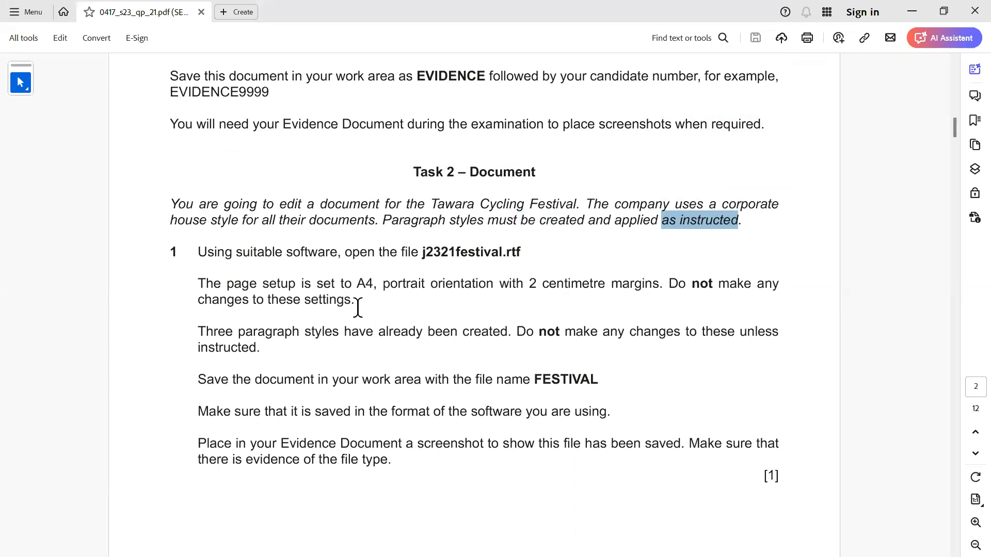
{"action": "left_click_drag", "start_coordinate": [285, 334], "coordinate": [764, 334]}
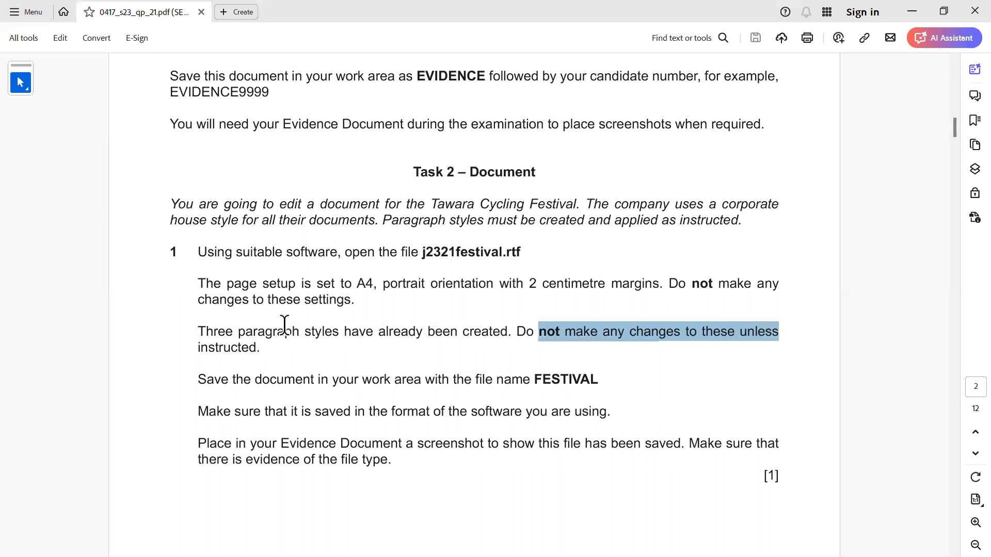
{"action": "left_click_drag", "start_coordinate": [231, 347], "coordinate": [242, 348]}
{"action": "left_click_drag", "start_coordinate": [199, 381], "coordinate": [589, 383]}
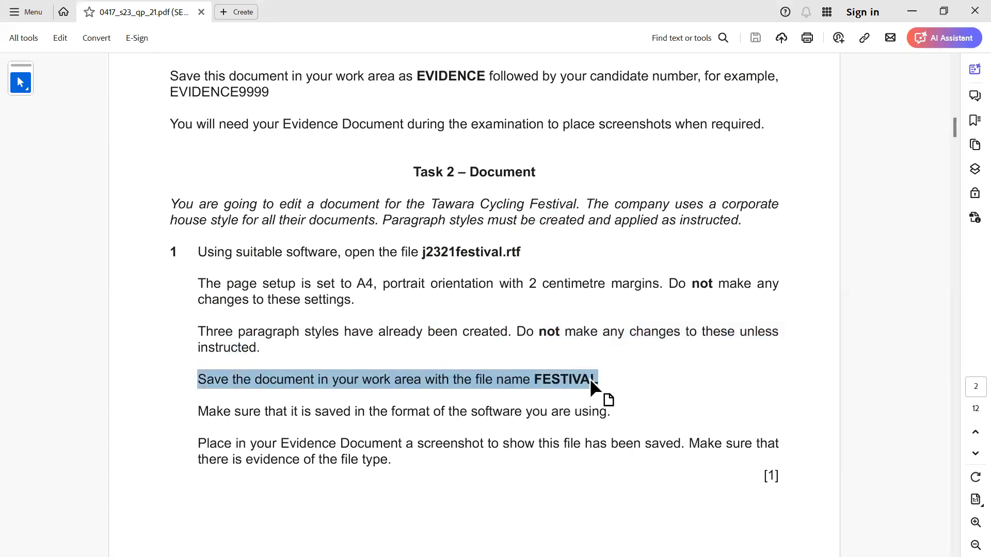
- Switch to Word and save the j2321festival document as a Word Document named FESTIVAL in the 2023 May Paper 21 folder
{"action": "key", "text": "alt+Tab"}
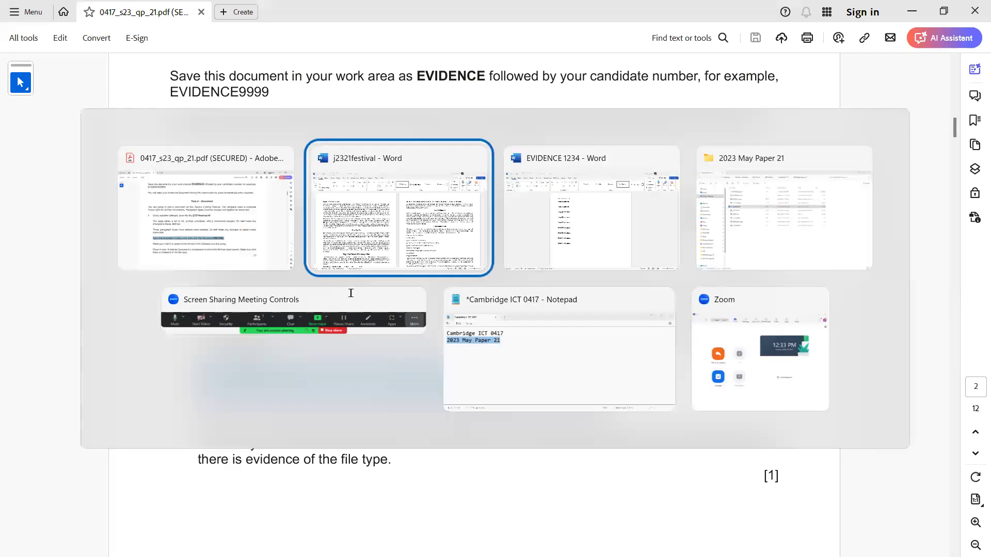
{"action": "left_click", "coordinate": [21, 44]}
{"action": "left_click", "coordinate": [52, 240]}
{"action": "left_click", "coordinate": [193, 353]}
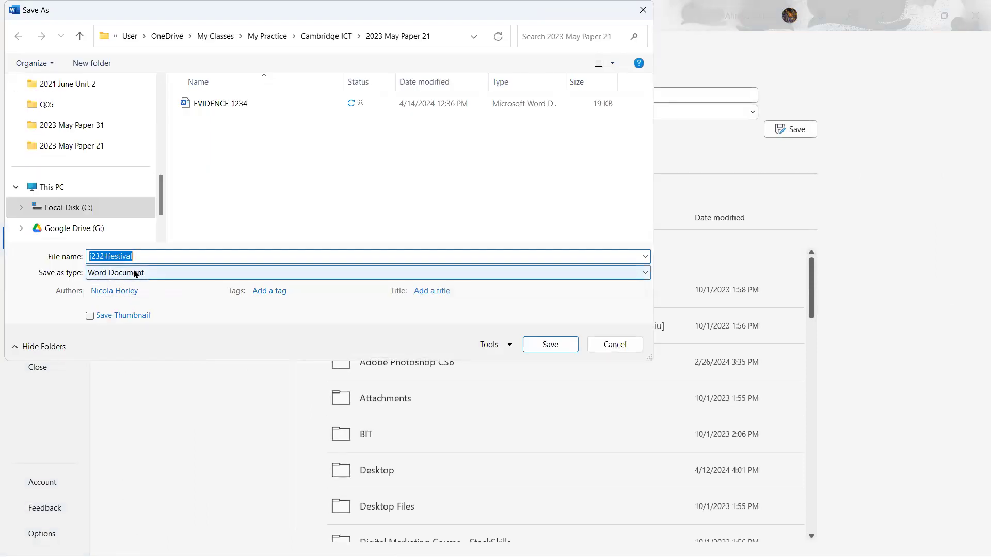
{"action": "key", "text": "Caps_Lock"}
{"action": "type", "text": "FESTIVAL"}
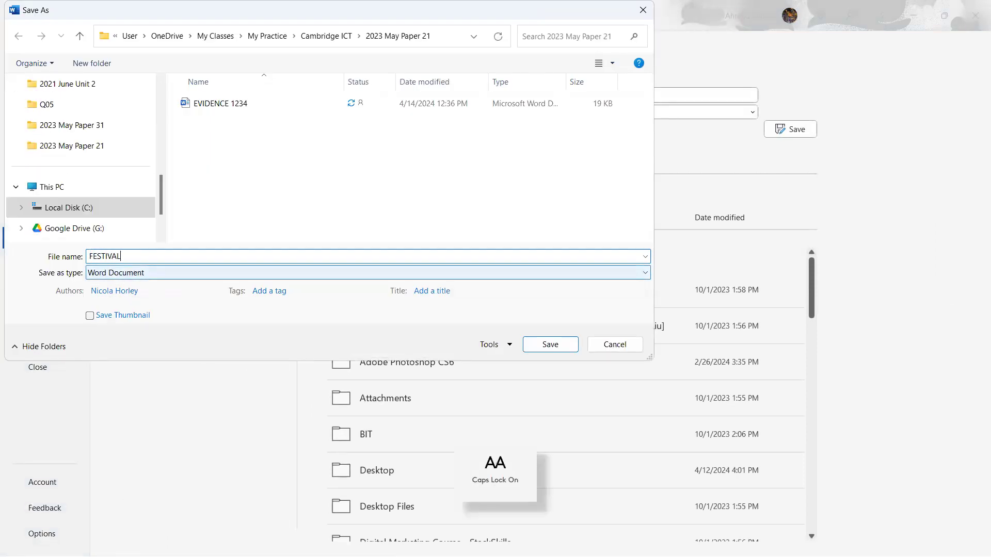
{"action": "left_click", "coordinate": [124, 274]}
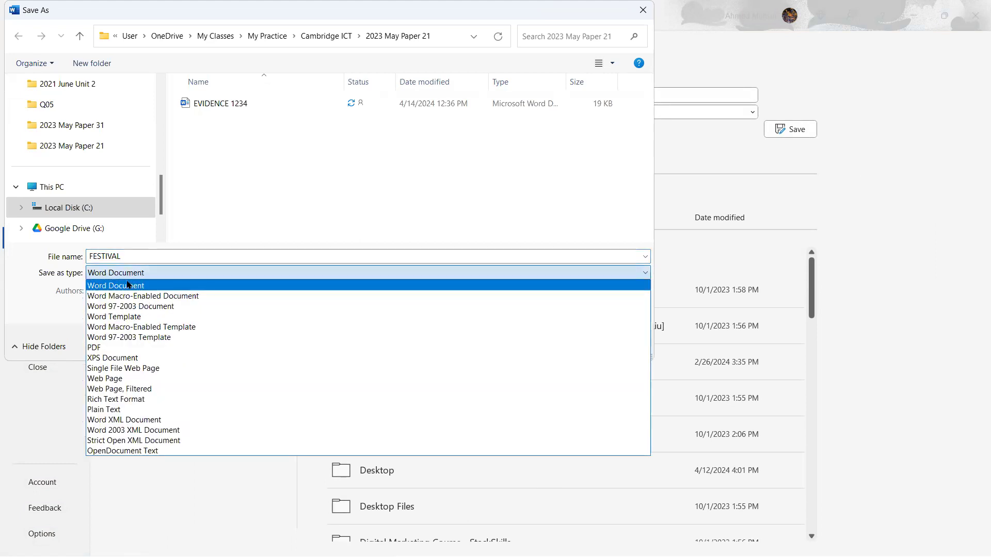
{"action": "left_click", "coordinate": [124, 284]}
{"action": "left_click", "coordinate": [554, 342]}
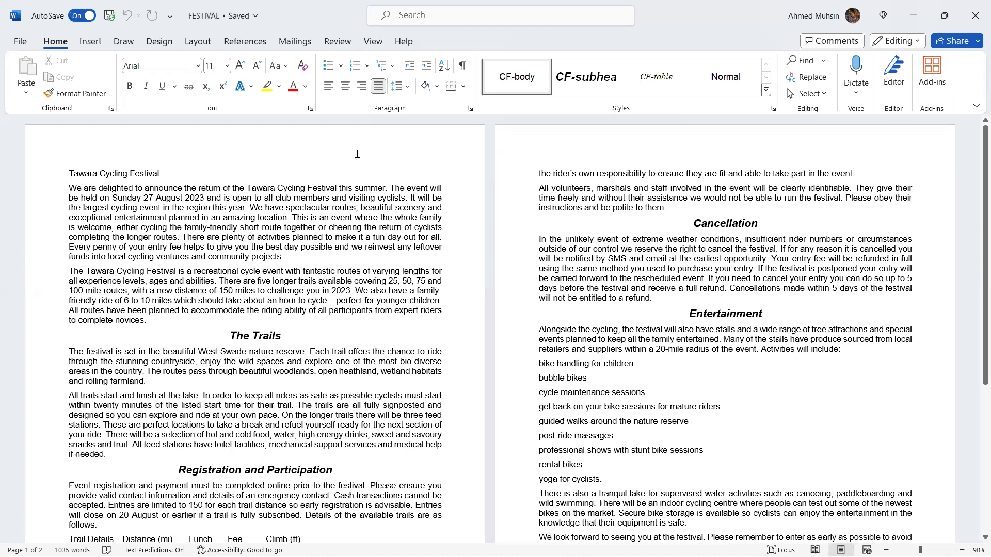
- Recheck the exam paper in Acrobat for step 1's screenshot requirement, including the evidence of the file type
{"action": "key", "text": "alt+Tab"}
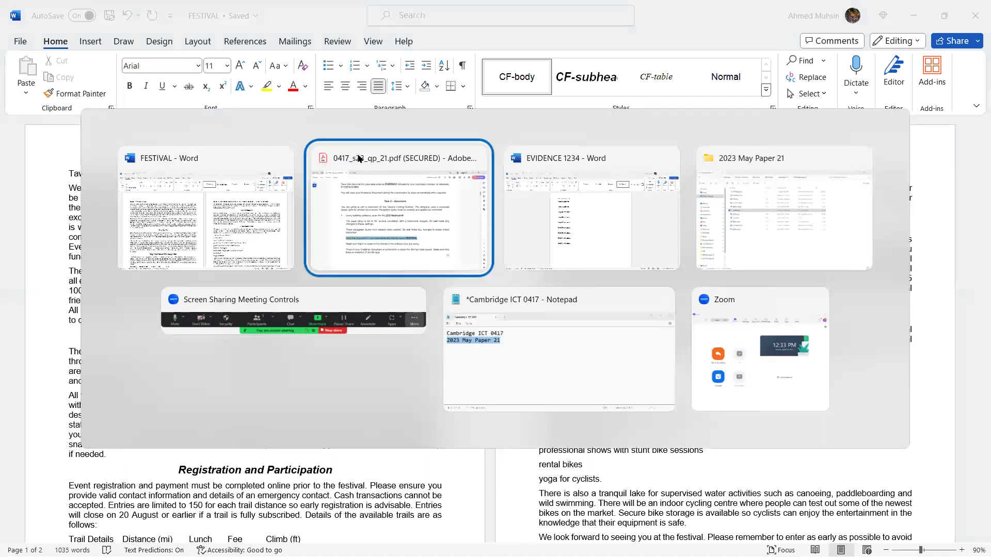
{"action": "scroll", "coordinate": [407, 433], "scroll_direction": "down", "scroll_amount": 1}
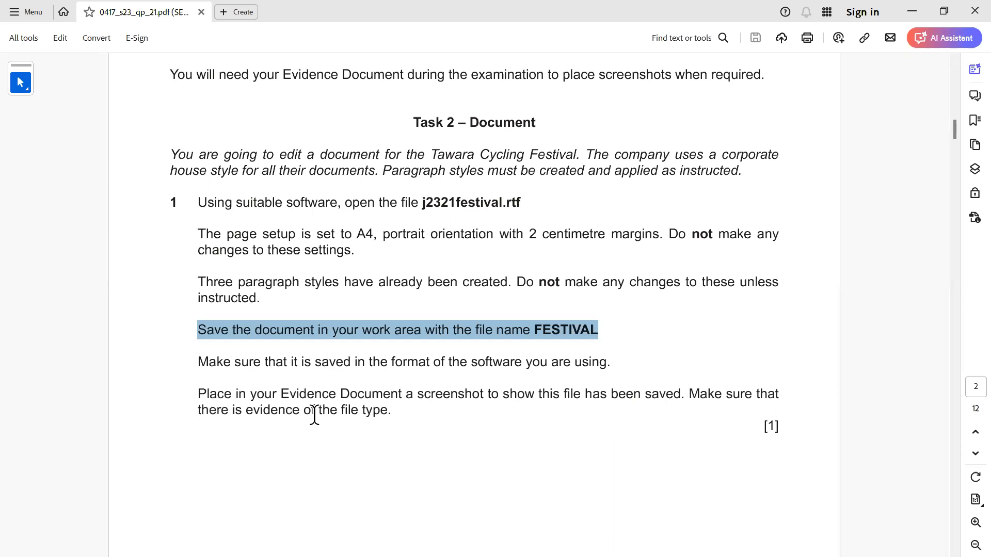
{"action": "left_click_drag", "start_coordinate": [314, 414], "coordinate": [404, 421]}
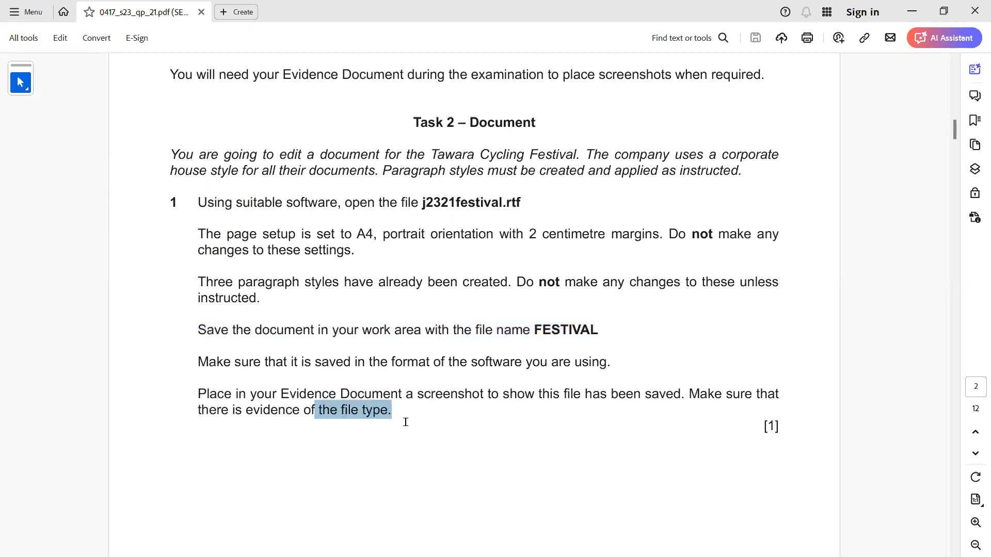
- Switch to File Explorer and locate the saved FESTIVAL document in the 2023 May Paper 21 folder
{"action": "key", "text": "alt+Tab"}
{"action": "key", "text": "alt+Tab"}
{"action": "key", "text": "alt+Tab"}
{"action": "key", "text": "alt+Tab"}
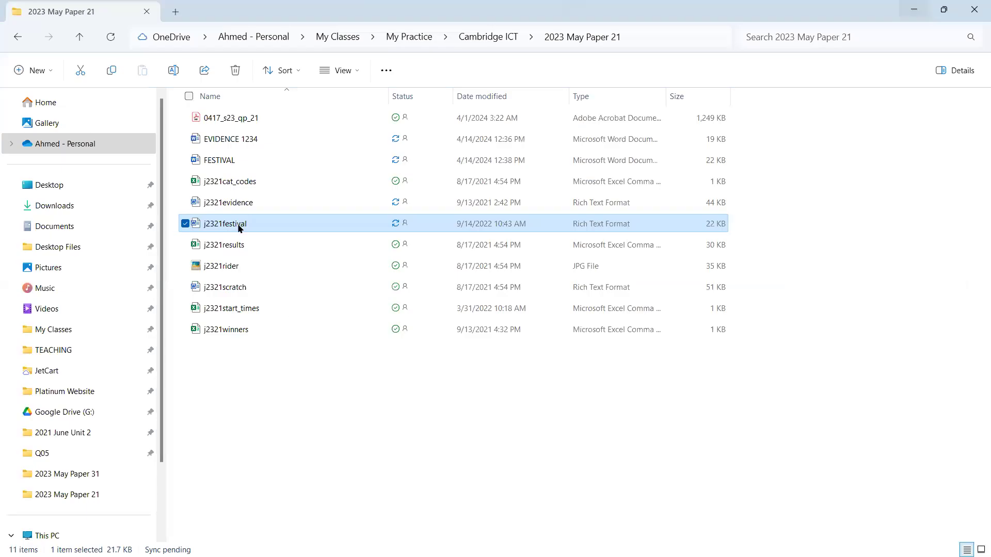
{"action": "left_click", "coordinate": [284, 420]}
{"action": "left_click", "coordinate": [220, 162]}
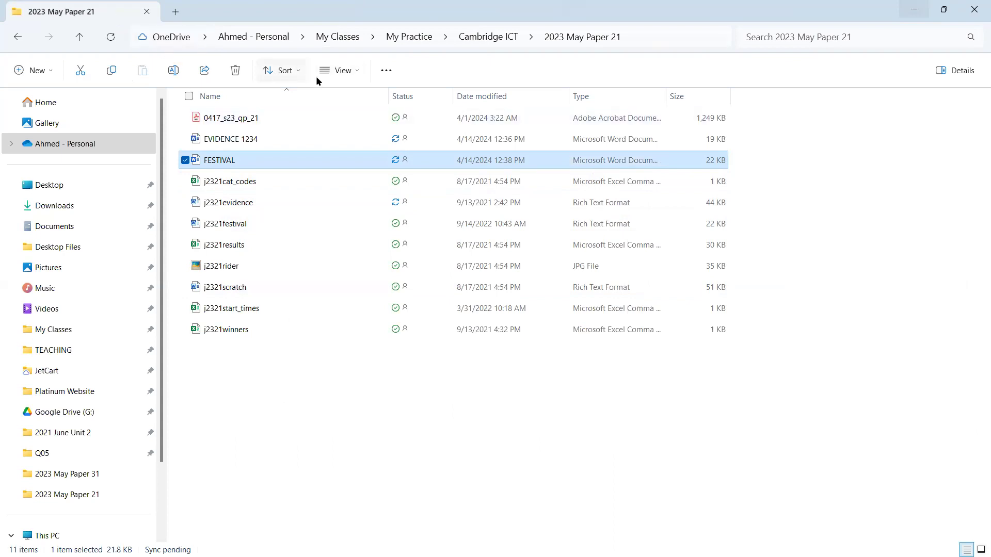
- Compare the folder's Extra large icons view with its Details view, and inspect the Type option among the available columns
{"action": "left_click", "coordinate": [338, 73]}
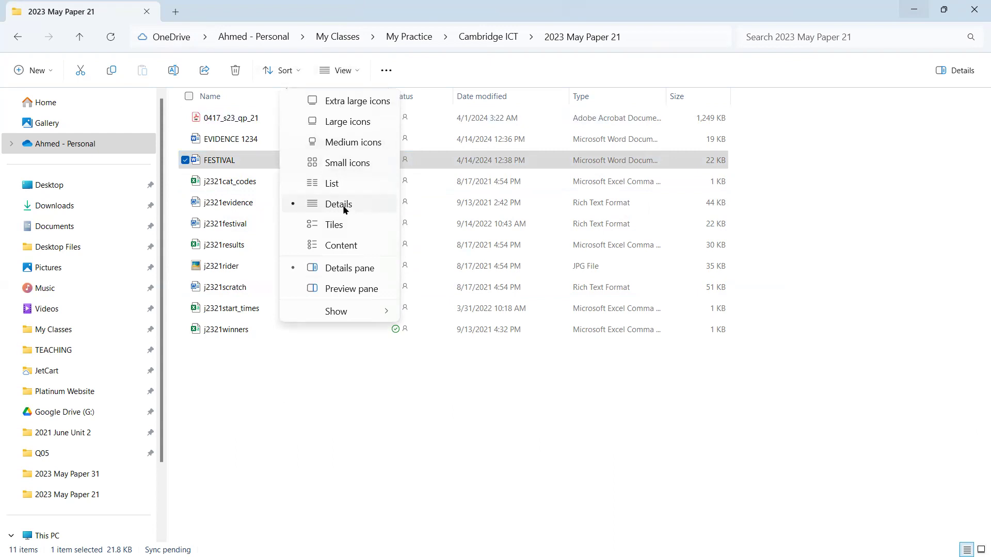
{"action": "left_click", "coordinate": [317, 367]}
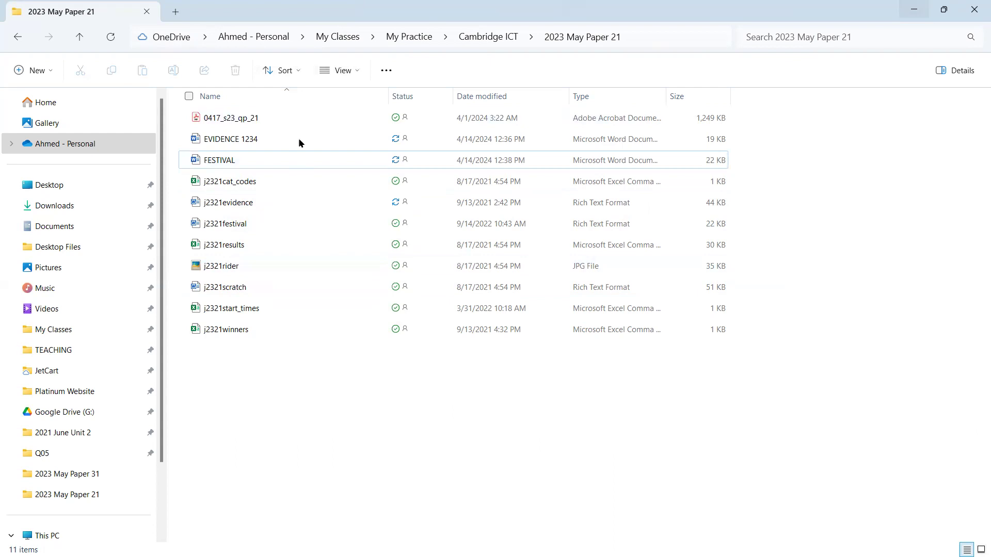
{"action": "left_click", "coordinate": [335, 77]}
{"action": "left_click", "coordinate": [336, 99]}
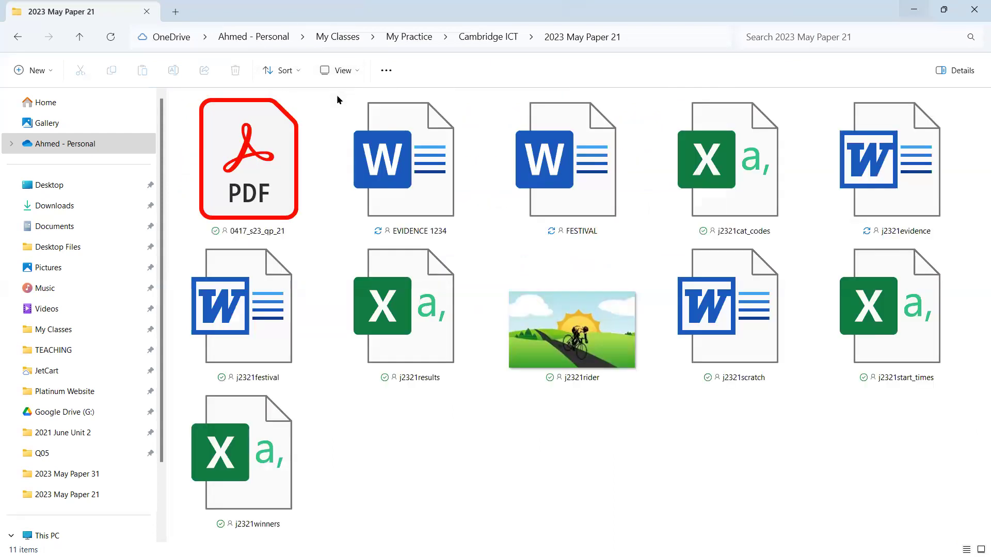
{"action": "left_click", "coordinate": [335, 72]}
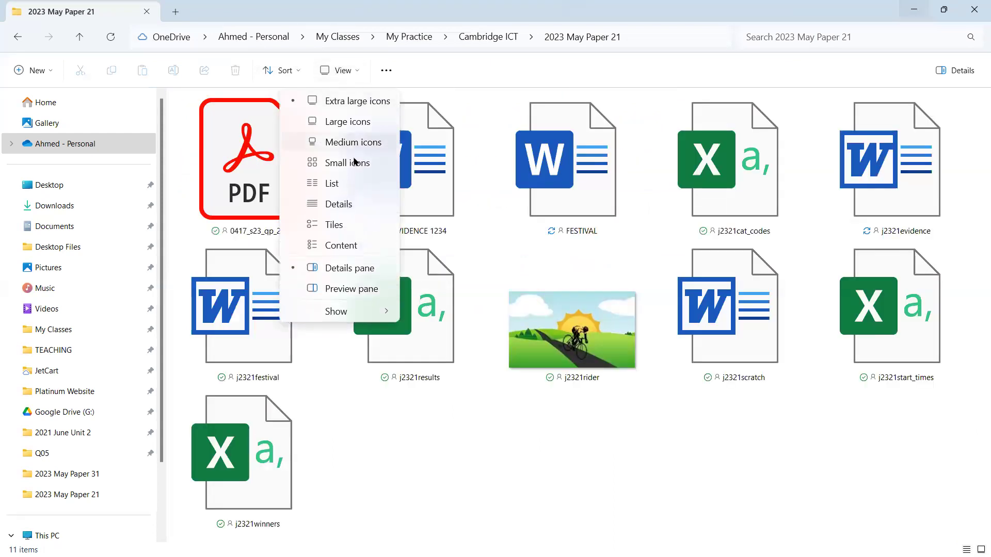
{"action": "left_click", "coordinate": [346, 204]}
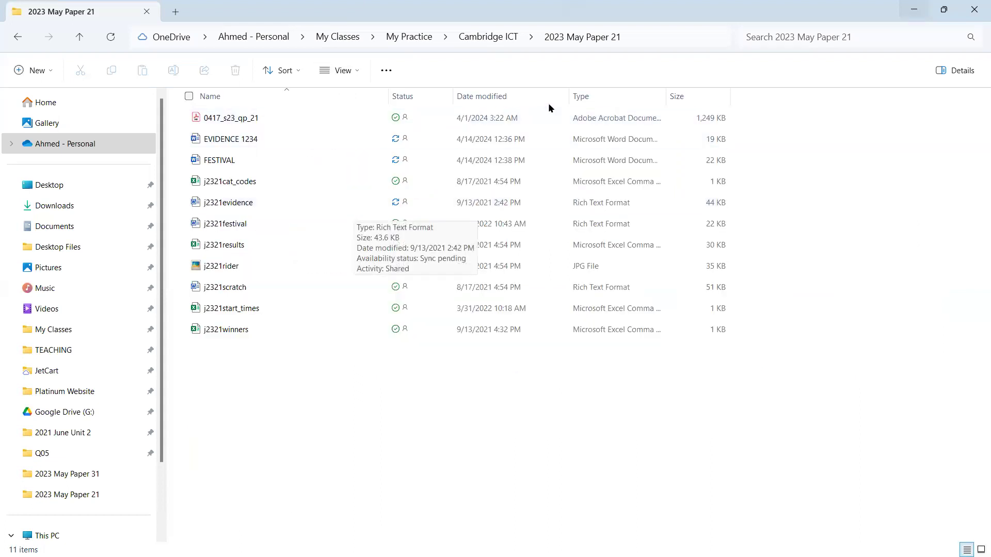
{"action": "right_click", "coordinate": [774, 102]}
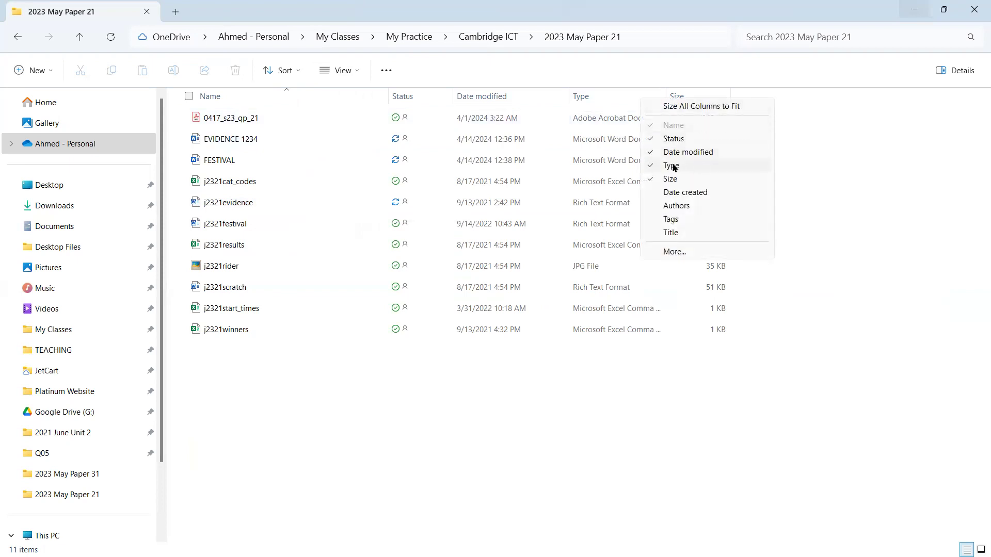
{"action": "left_click", "coordinate": [484, 423]}
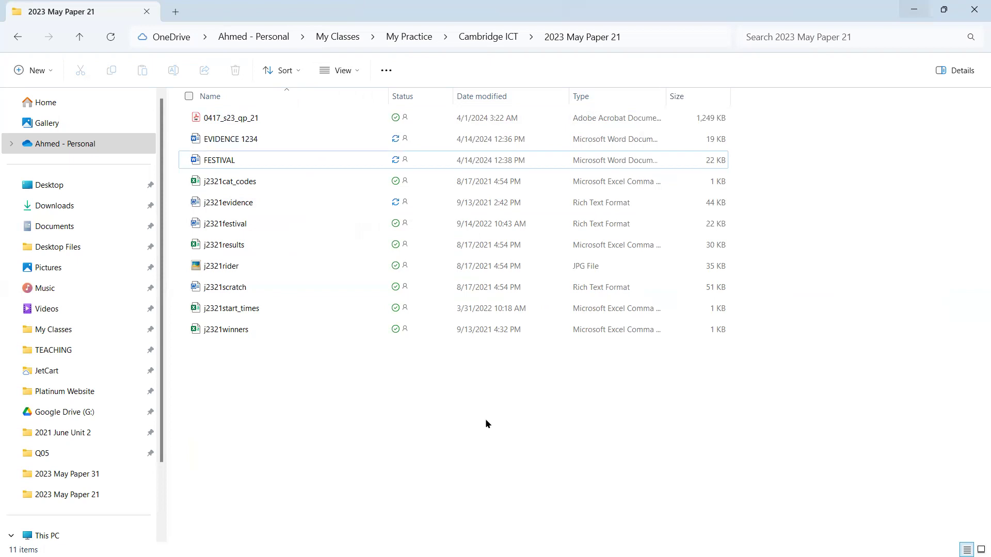
- Take a full-screen screenshot of the folder's file list and paste it under "Step 1 evidence:" in the Word evidence document
{"action": "key", "text": "super+shift+s"}
{"action": "left_click_drag", "start_coordinate": [2, 1], "coordinate": [990, 556]}
{"action": "left_click", "coordinate": [867, 438]}
{"action": "key", "text": "alt+Tab"}
{"action": "key", "text": "alt+Tab"}
{"action": "key", "text": "alt+Tab"}
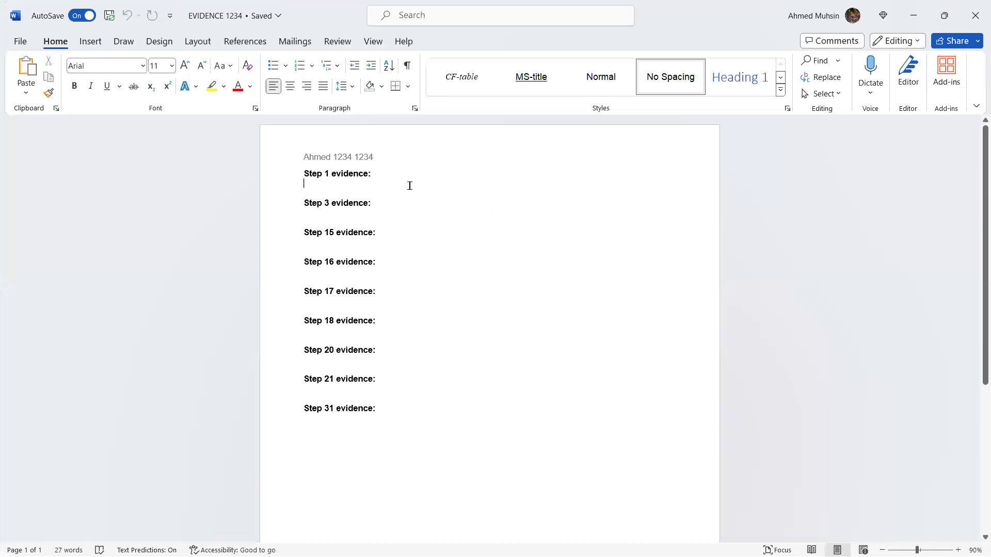
{"action": "key", "text": "ctrl+v"}
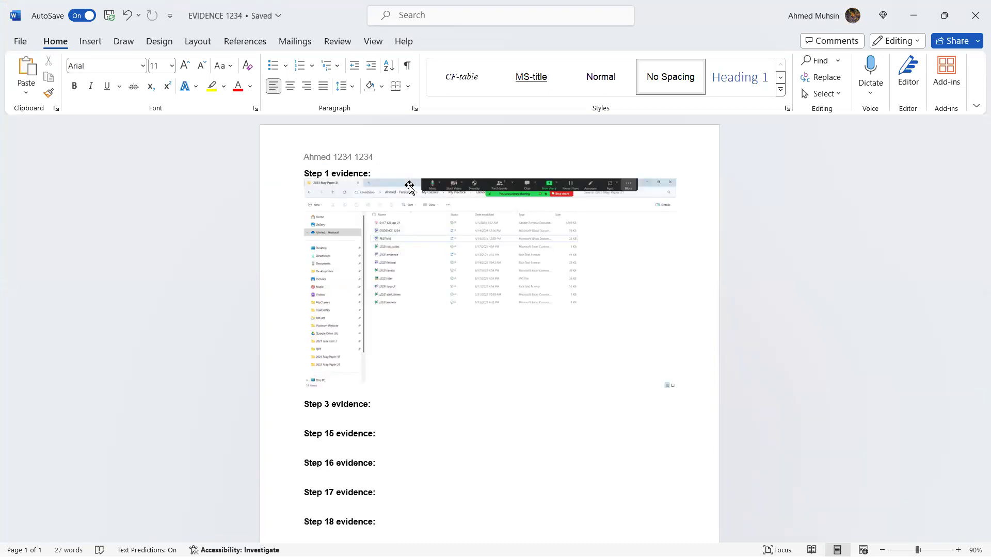
- Switch to the exam paper in Acrobat and read step 2's header and footer requirements for the FESTIVAL document
{"action": "key", "text": "alt+Tab"}
{"action": "key", "text": "alt+Tab"}
{"action": "key", "text": "alt+Tab"}
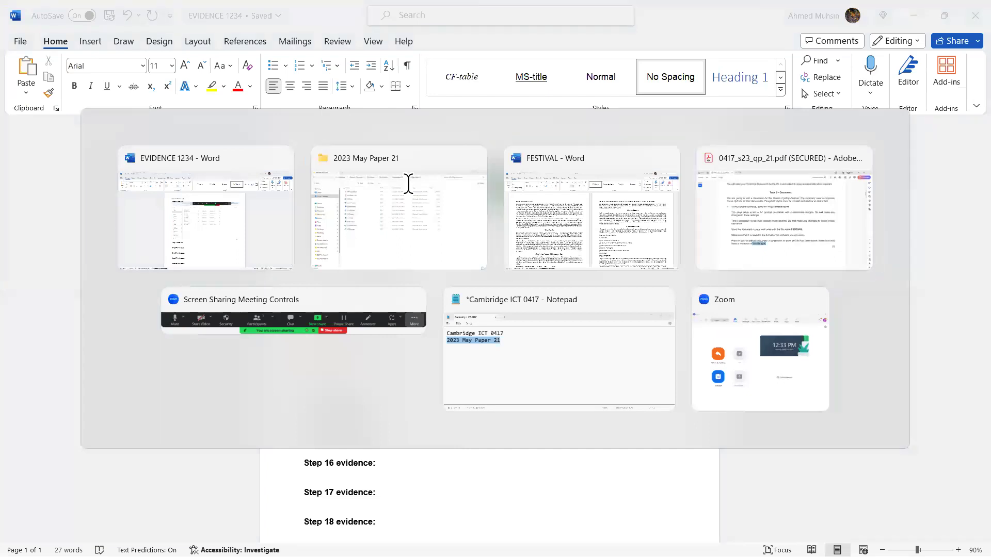
{"action": "scroll", "coordinate": [523, 363], "scroll_direction": "down", "scroll_amount": 5}
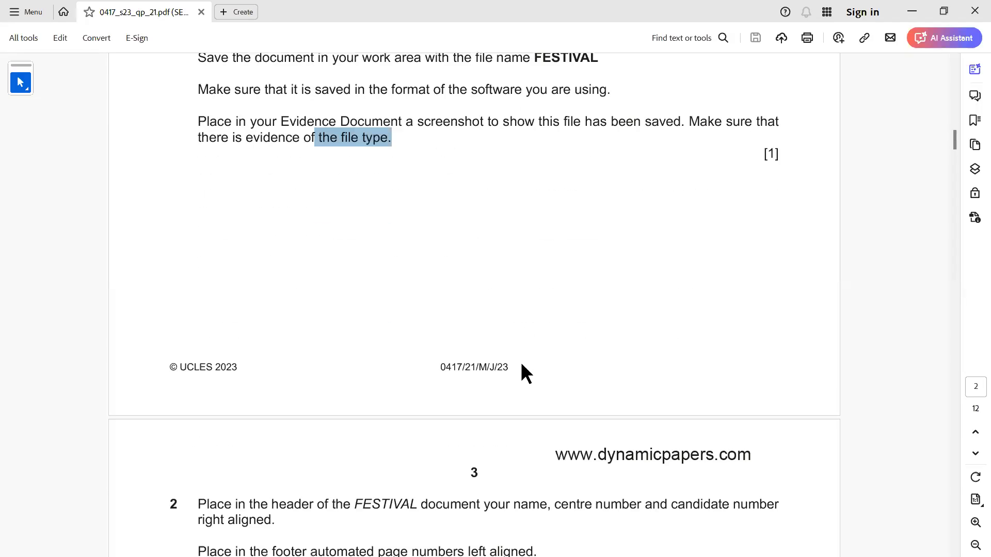
{"action": "scroll", "coordinate": [521, 361], "scroll_direction": "down", "scroll_amount": 3}
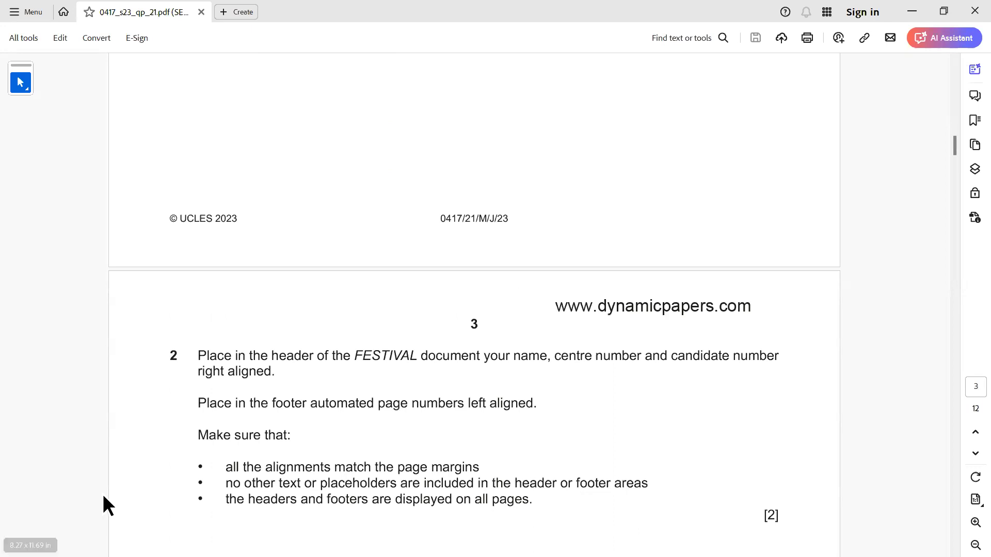
{"action": "scroll", "coordinate": [103, 494], "scroll_direction": "down", "scroll_amount": 4}
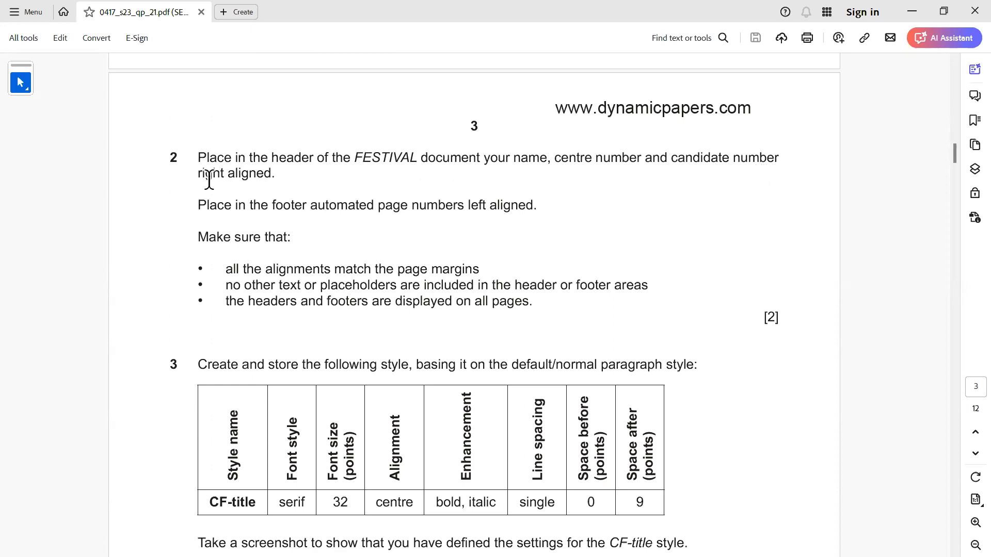
- Switch to the FESTIVAL document in Word, open its page header for editing and right-align it
{"action": "key", "text": "alt+Tab"}
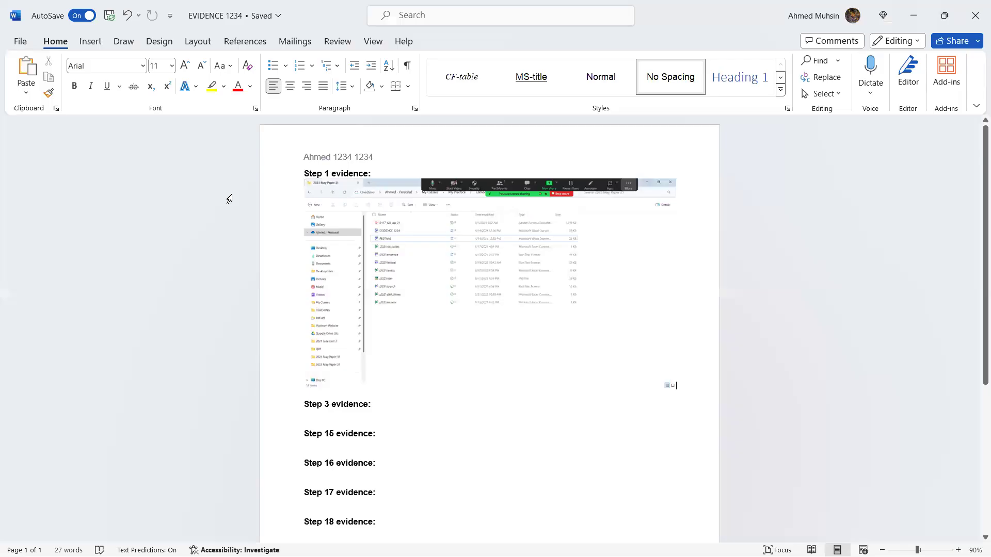
{"action": "key", "text": "alt+Tab"}
{"action": "key", "text": "alt+Tab"}
{"action": "key", "text": "alt+Tab"}
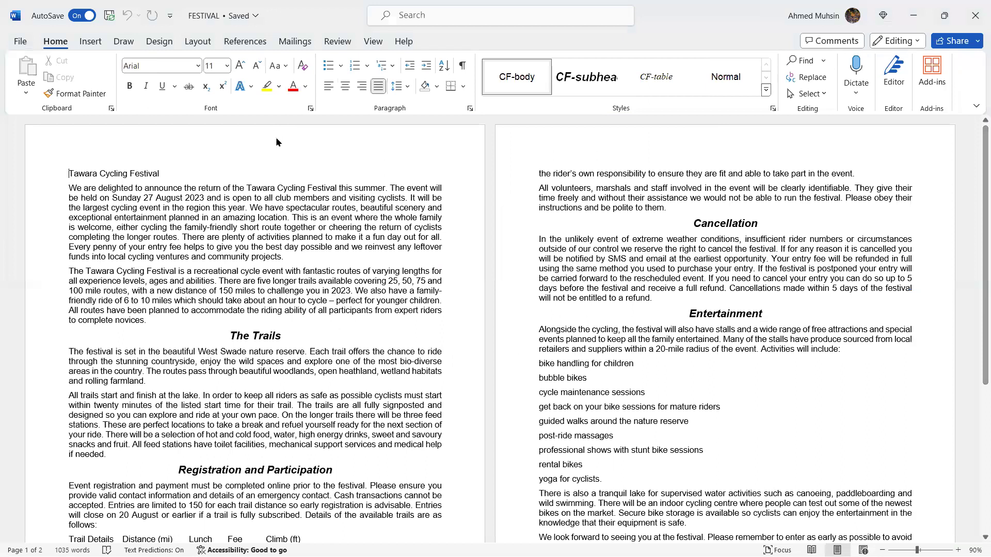
{"action": "double_click", "coordinate": [276, 139]}
{"action": "left_click", "coordinate": [58, 41]}
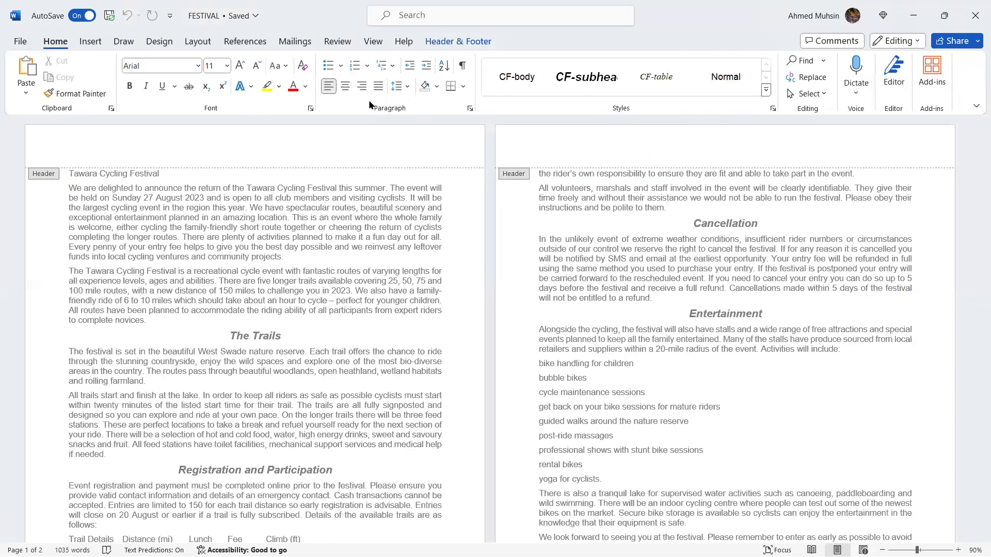
{"action": "left_click", "coordinate": [361, 86]}
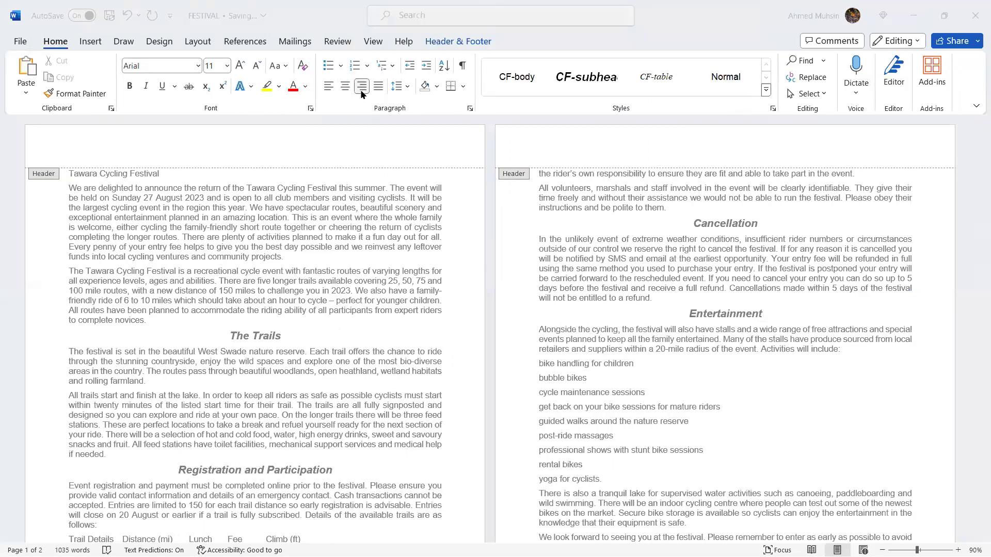
- Enter the candidate's name, centre number and candidate number in the header, separated by commas, and return to the body text
{"action": "key", "text": "alt+Tab"}
{"action": "key", "text": "alt+Tab"}
{"action": "key", "text": "Tab"}
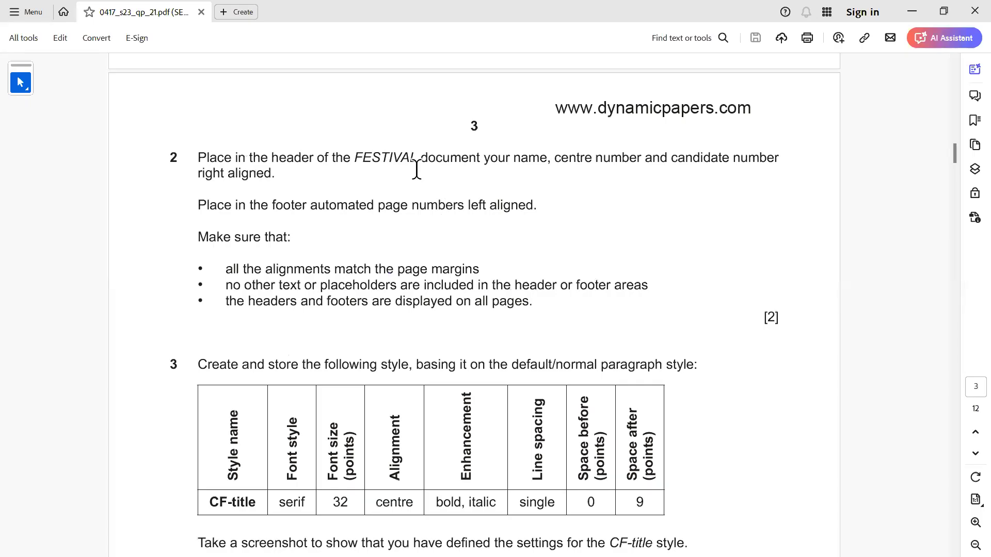
{"action": "key", "text": "alt+Tab"}
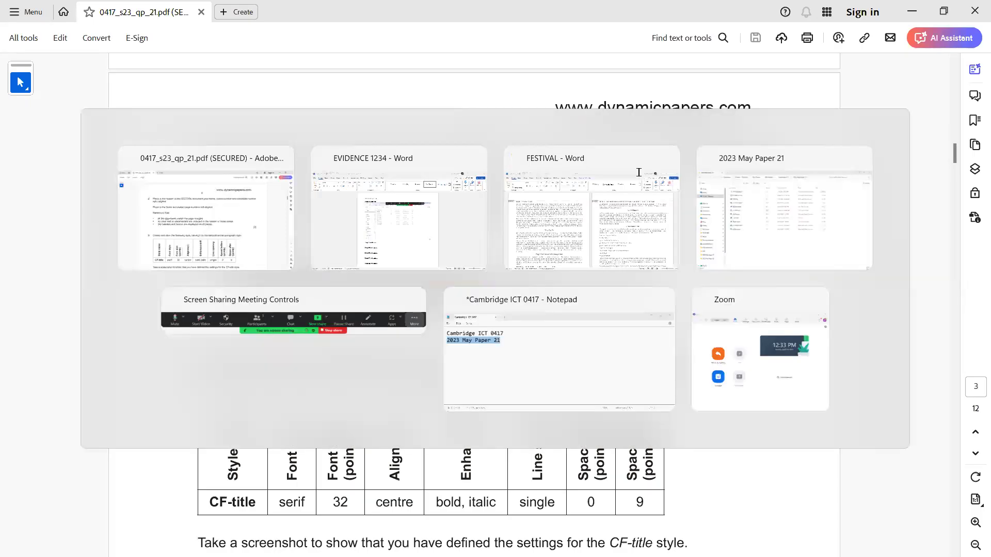
{"action": "key", "text": "alt+Tab"}
{"action": "key", "text": "Tab"}
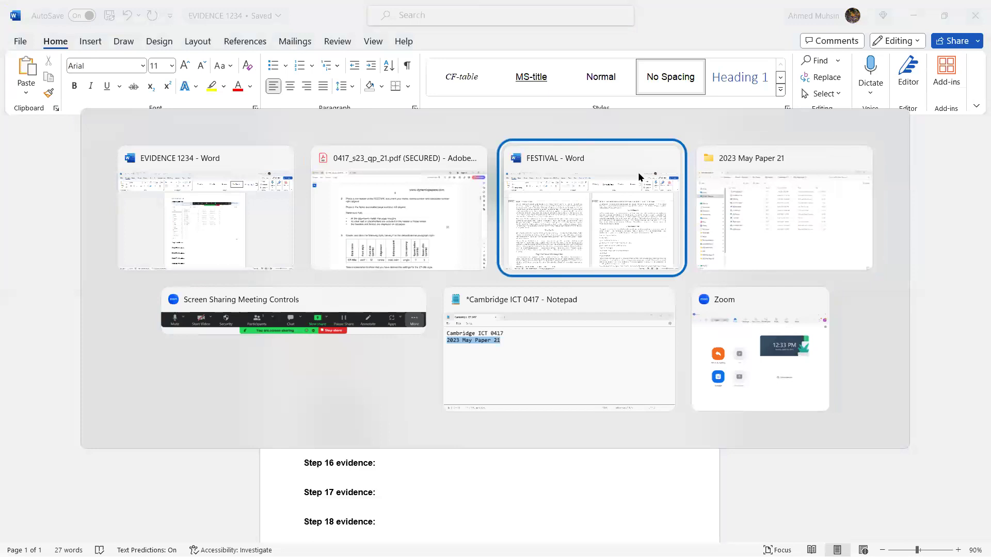
{"action": "type", "text": "d, 12"}
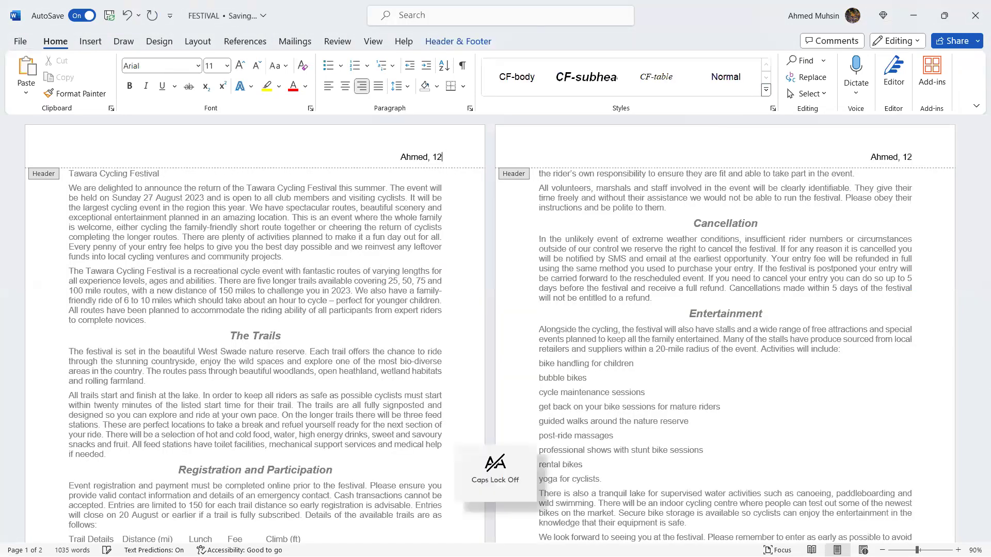
{"action": "type", "text": "34, 1234"}
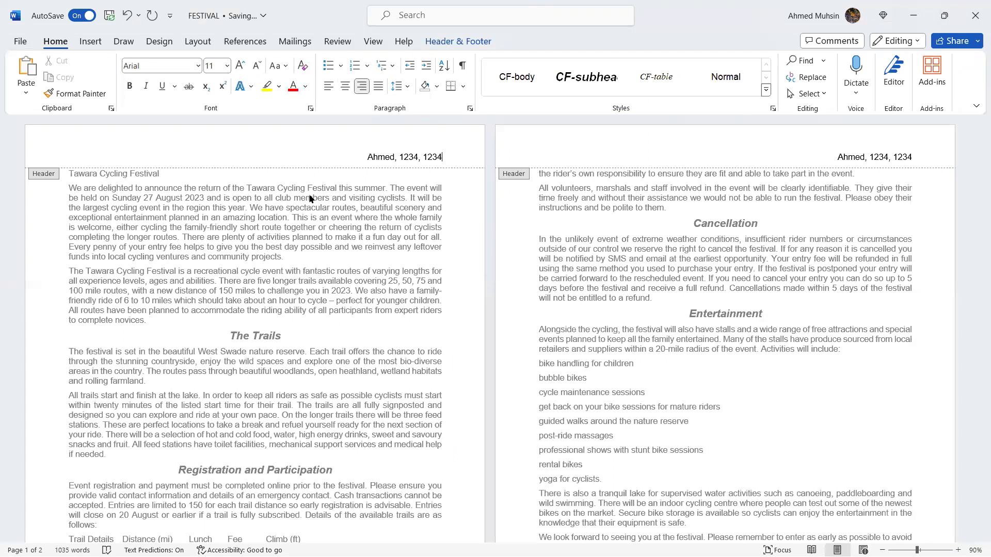
{"action": "double_click", "coordinate": [304, 211]}
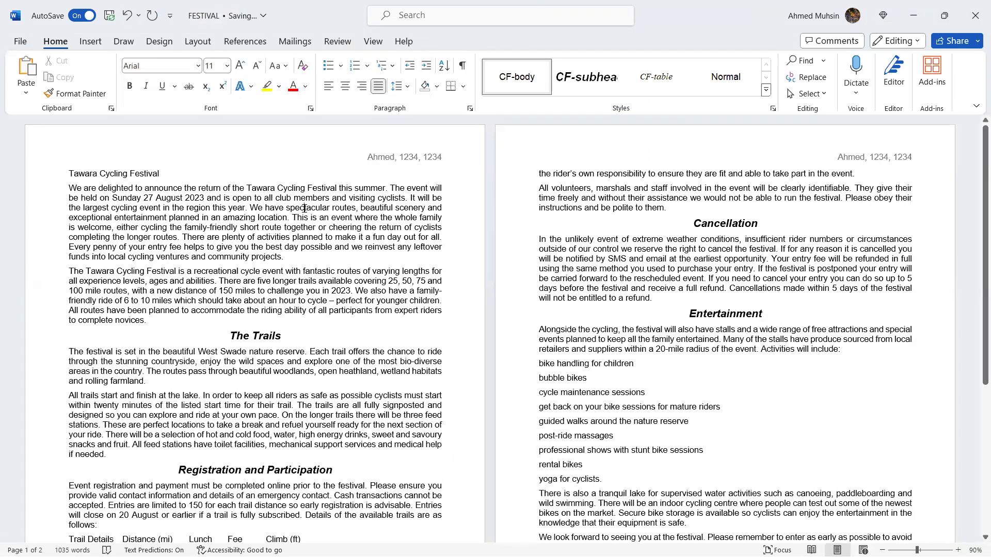
- Check the exam paper's footer requirement and insert left-aligned Plain Number 1 page numbers in the FESTIVAL footer
{"action": "key", "text": "alt+Tab"}
{"action": "key", "text": "alt+Tab"}
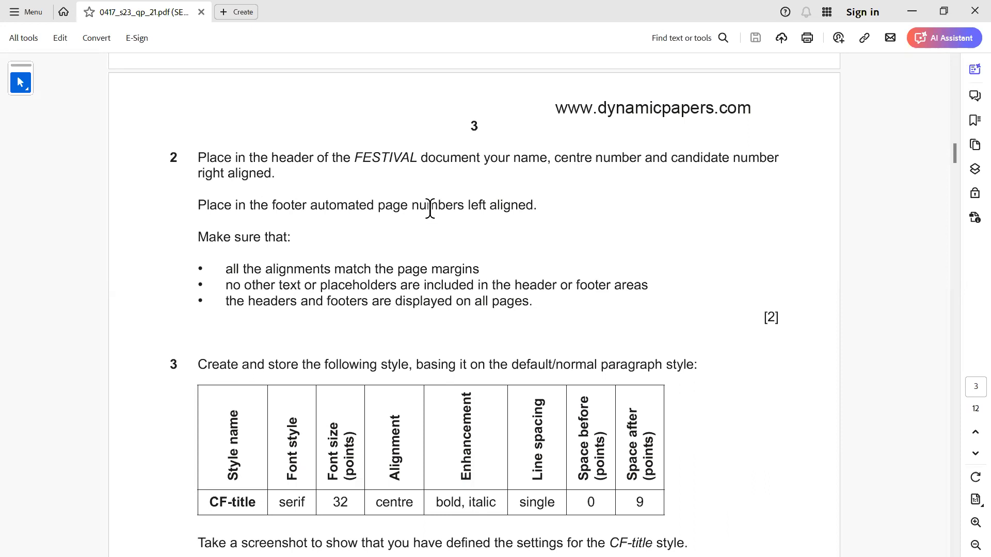
{"action": "key", "text": "alt+Tab"}
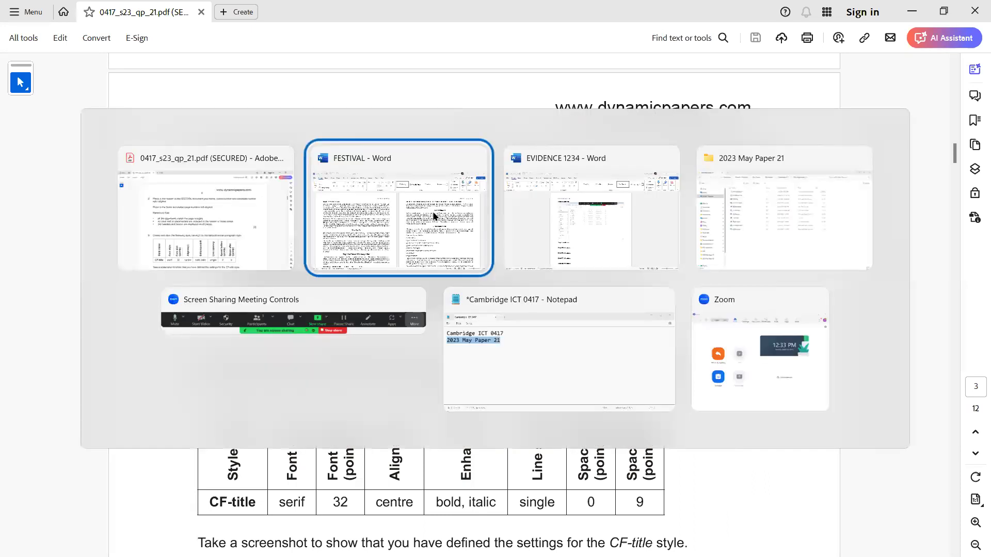
{"action": "scroll", "coordinate": [402, 244], "scroll_direction": "down", "scroll_amount": 3}
{"action": "scroll", "coordinate": [243, 509], "scroll_direction": "down", "scroll_amount": 2}
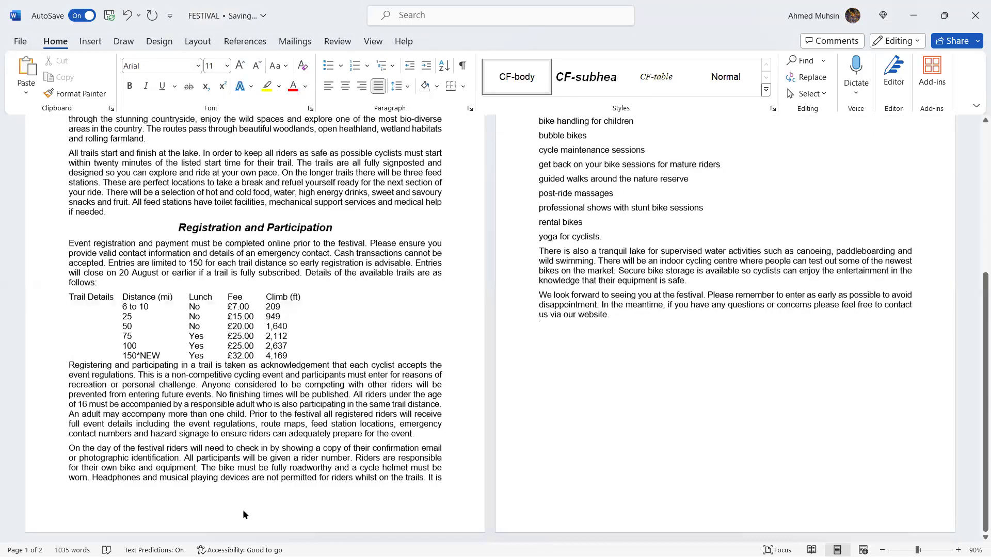
{"action": "double_click", "coordinate": [203, 508]}
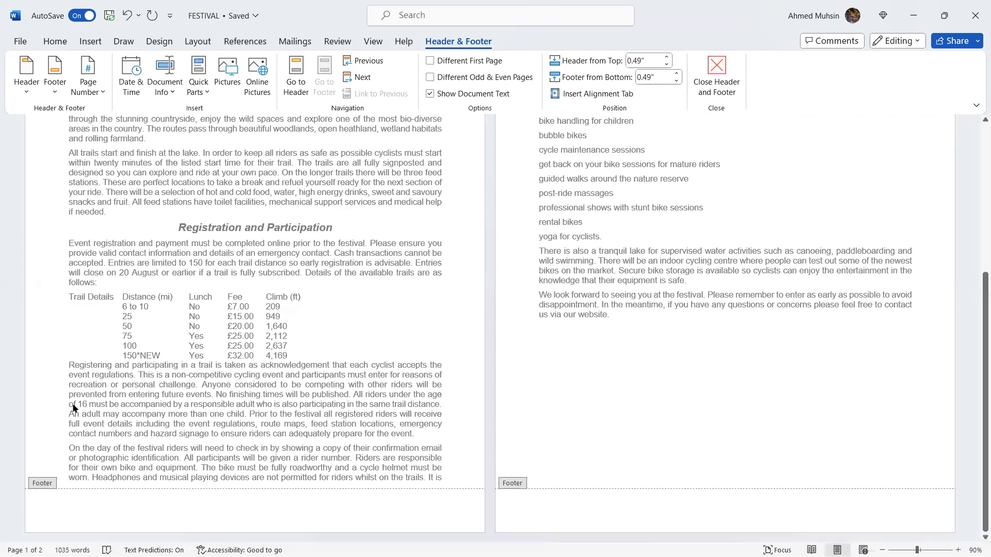
{"action": "left_click", "coordinate": [81, 91]}
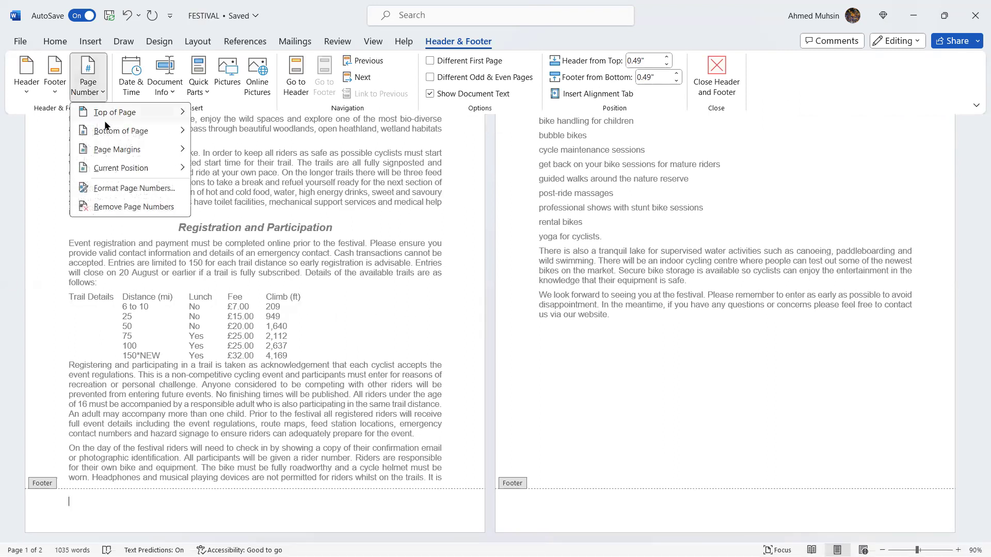
{"action": "mouse_move", "coordinate": [106, 130]}
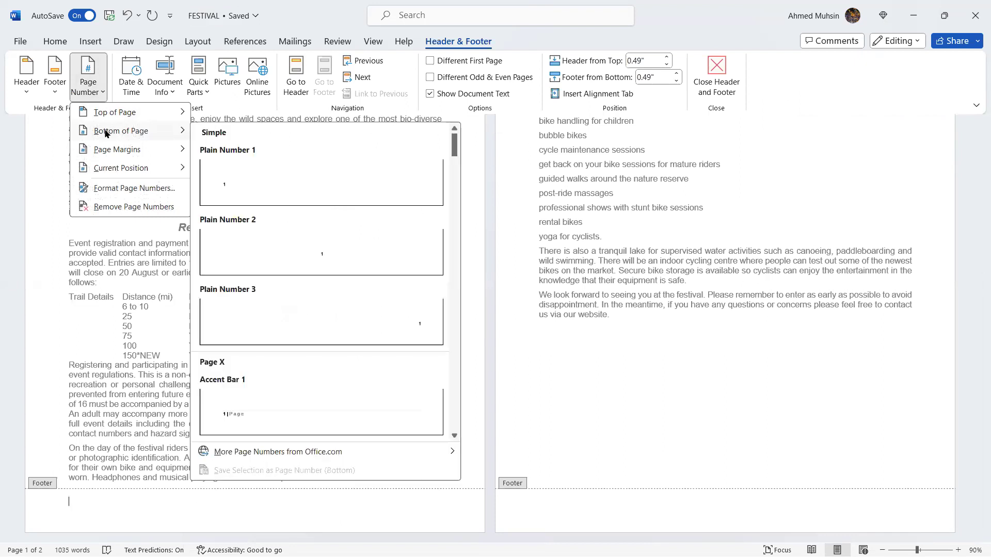
{"action": "left_click", "coordinate": [220, 184]}
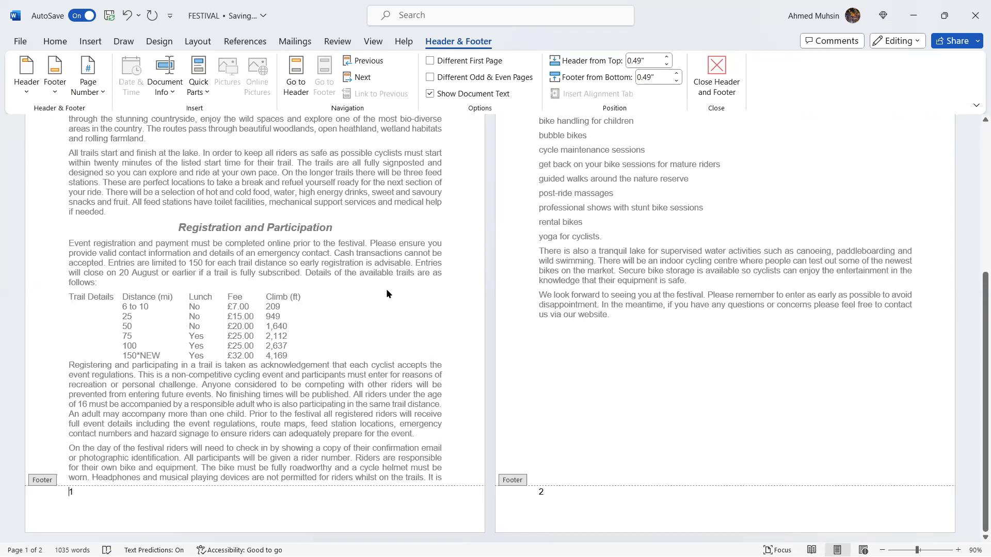
{"action": "double_click", "coordinate": [357, 309]}
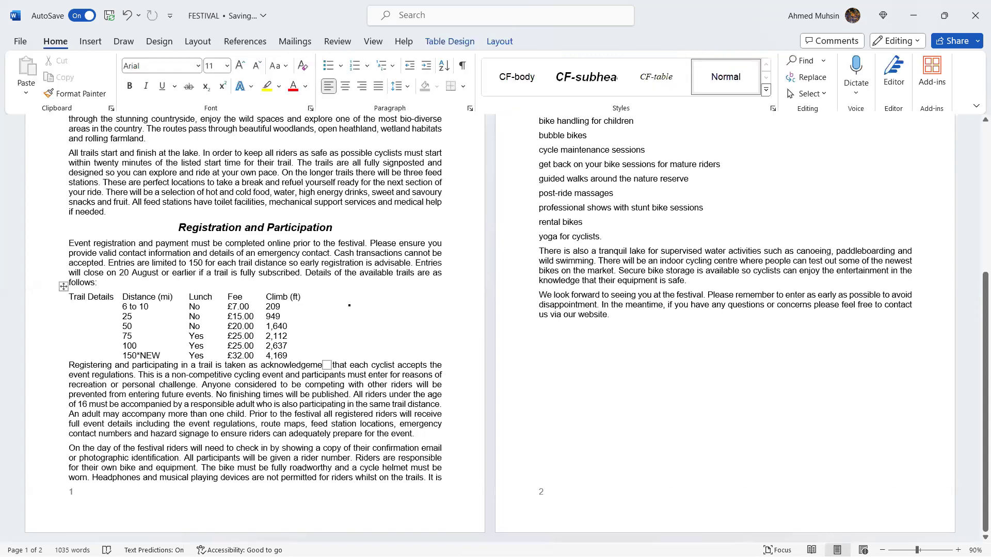
- Read step 3 in the exam paper for the CF-title style's settings, base style and screenshot requirement
{"action": "key", "text": "alt+Tab"}
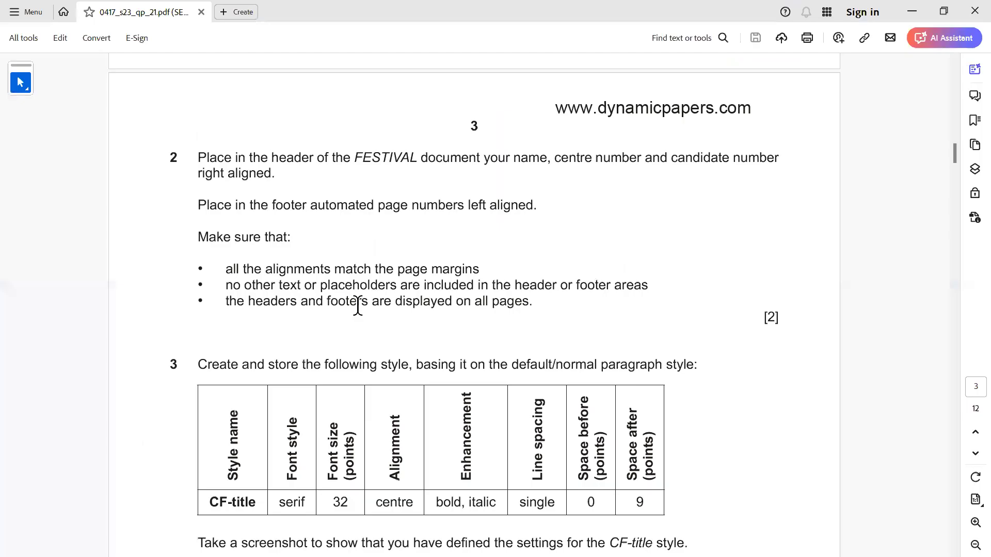
{"action": "scroll", "coordinate": [351, 301], "scroll_direction": "down", "scroll_amount": 3}
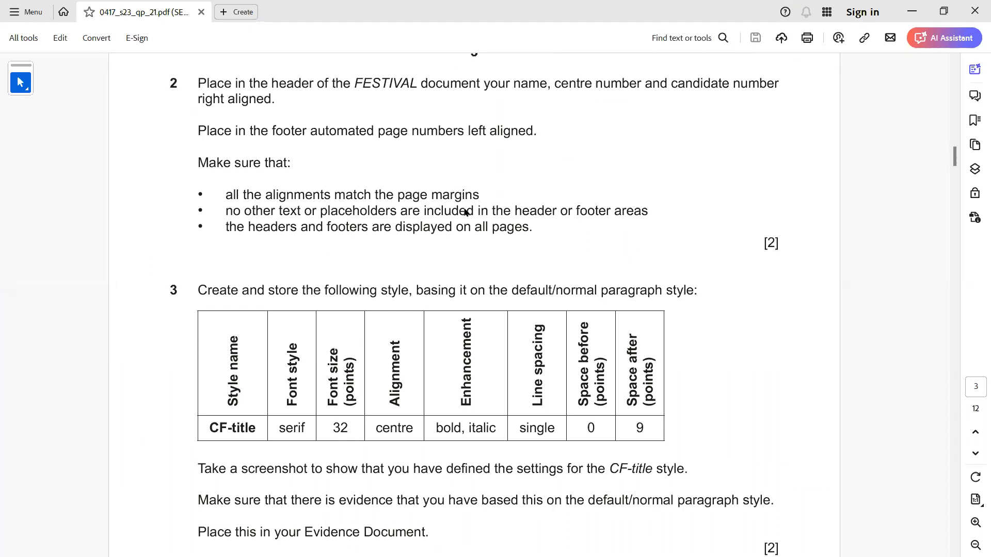
{"action": "left_click_drag", "start_coordinate": [266, 289], "coordinate": [391, 286]}
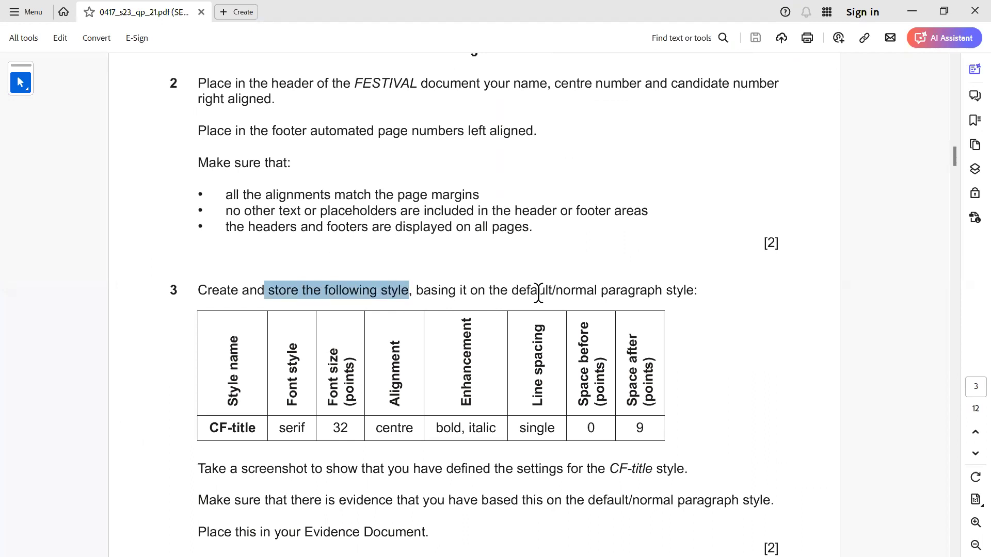
{"action": "scroll", "coordinate": [381, 347], "scroll_direction": "down", "scroll_amount": 3}
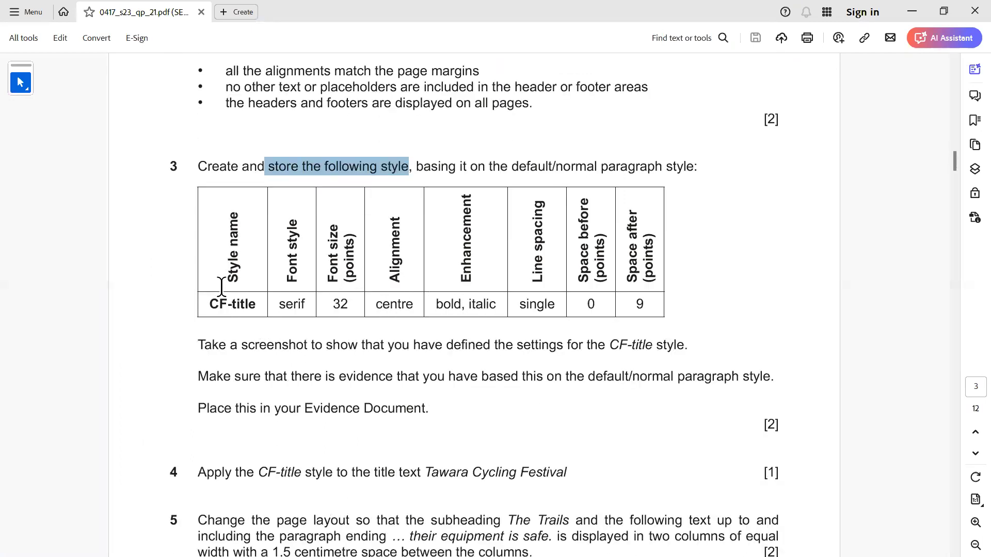
{"action": "left_click_drag", "start_coordinate": [210, 304], "coordinate": [644, 313]}
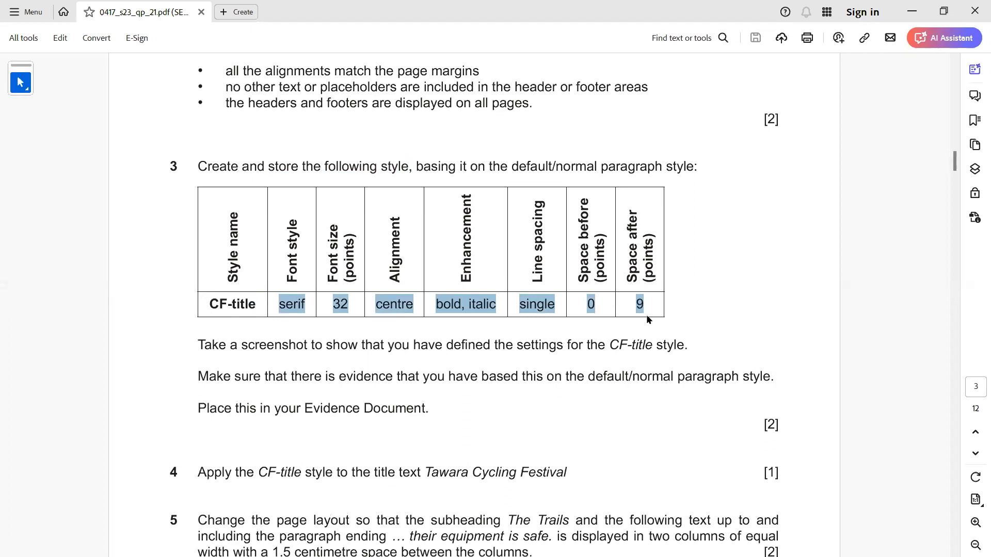
{"action": "left_click", "coordinate": [443, 165]}
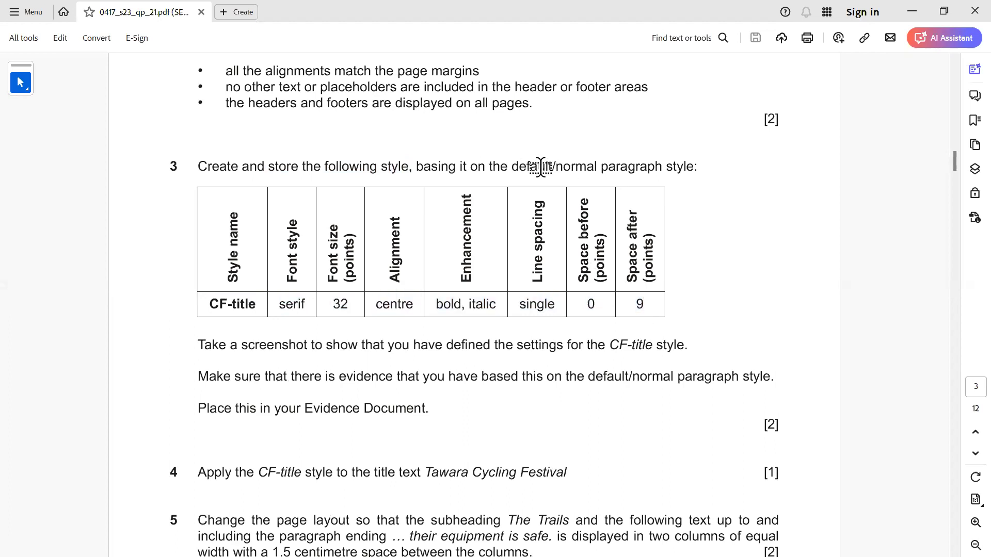
- Start a new style in the FESTIVAL document, name it CF-title as in the exam paper, and open its full formatting settings
{"action": "key", "text": "alt+Tab"}
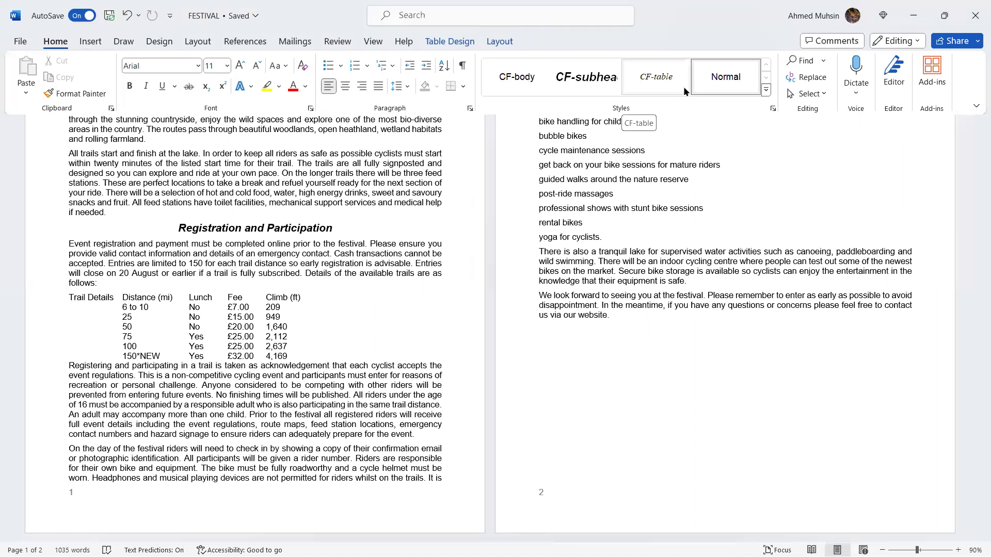
{"action": "left_click", "coordinate": [766, 89]}
{"action": "left_click", "coordinate": [523, 109]}
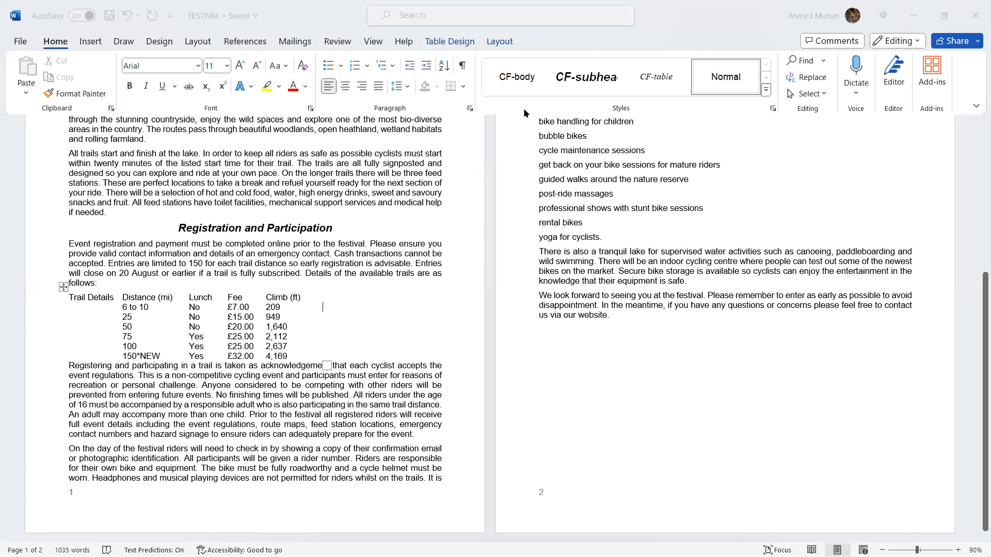
{"action": "key", "text": "alt+Tab"}
{"action": "key", "text": "Tab"}
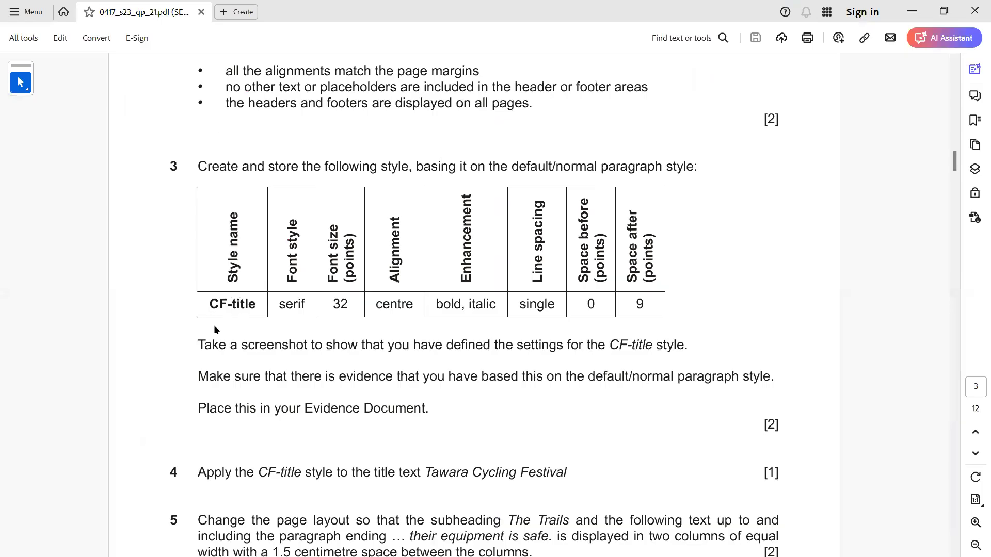
{"action": "key", "text": "alt+Tab"}
{"action": "key", "text": "alt+Tab"}
{"action": "left_click", "coordinate": [233, 252]}
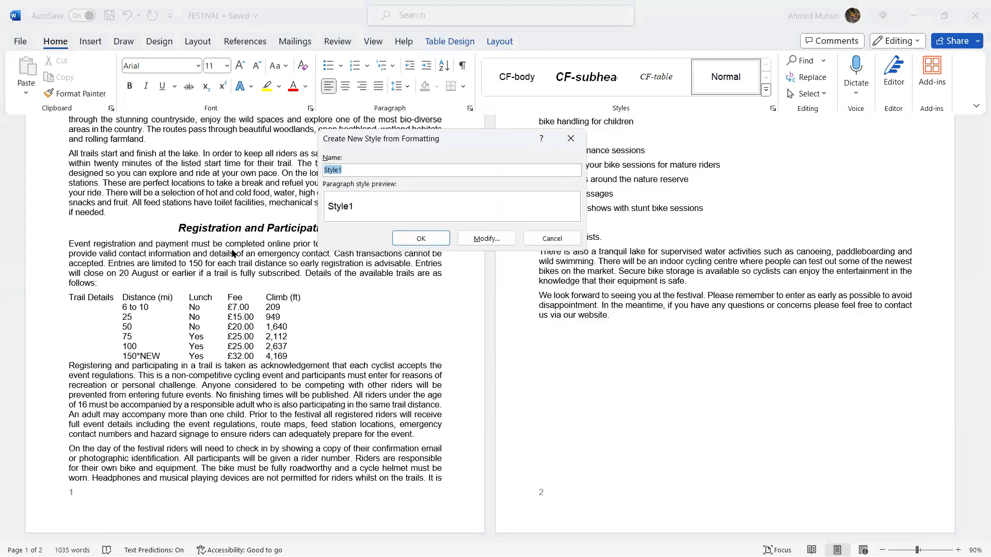
{"action": "type", "text": "F"}
{"action": "key", "text": "BackSpace"}
{"action": "type", "text": "CF-tit"}
{"action": "left_click", "coordinate": [468, 237]}
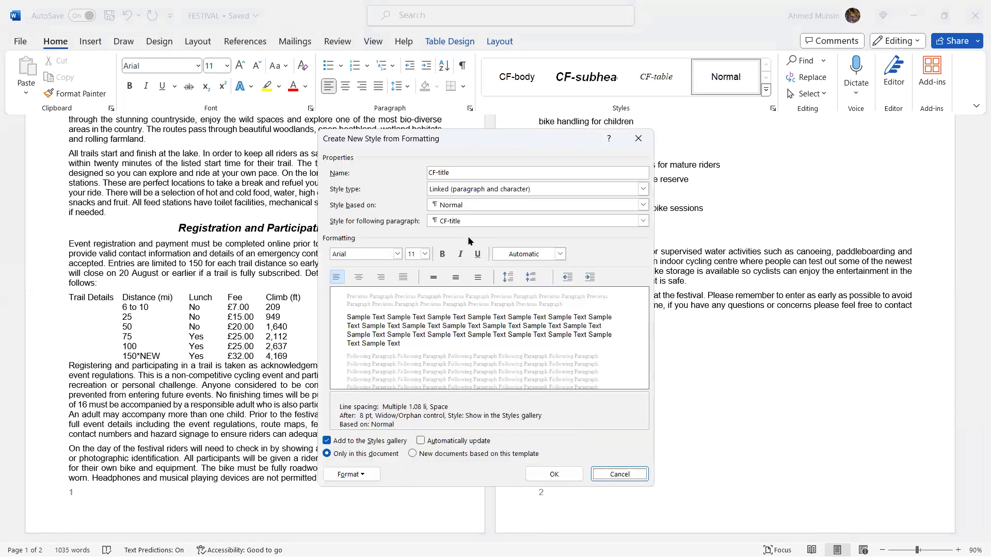
- Recheck in the exam paper which paragraph style CF-title must be based on, and return to the style settings
{"action": "key", "text": "alt+Tab"}
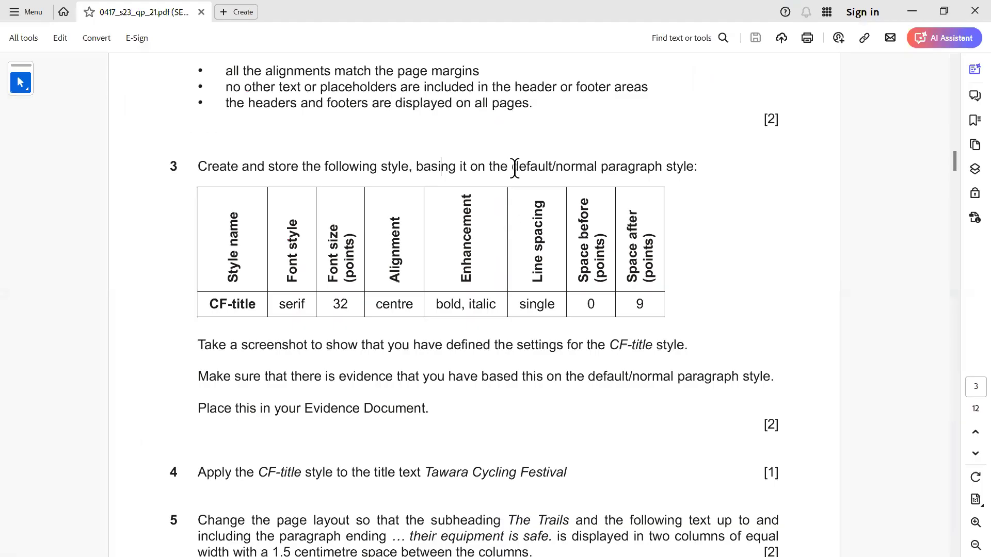
{"action": "left_click_drag", "start_coordinate": [519, 167], "coordinate": [586, 172]}
{"action": "key", "text": "alt+Tab"}
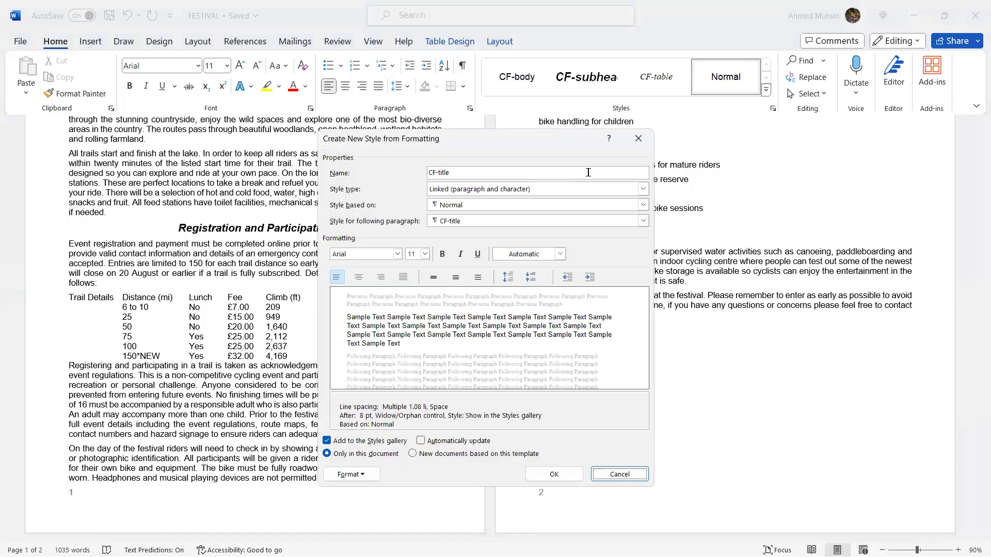
- Base the CF-title style on Normal and set its font to Times New Roman for the exam paper's serif requirement
{"action": "left_click", "coordinate": [480, 206]}
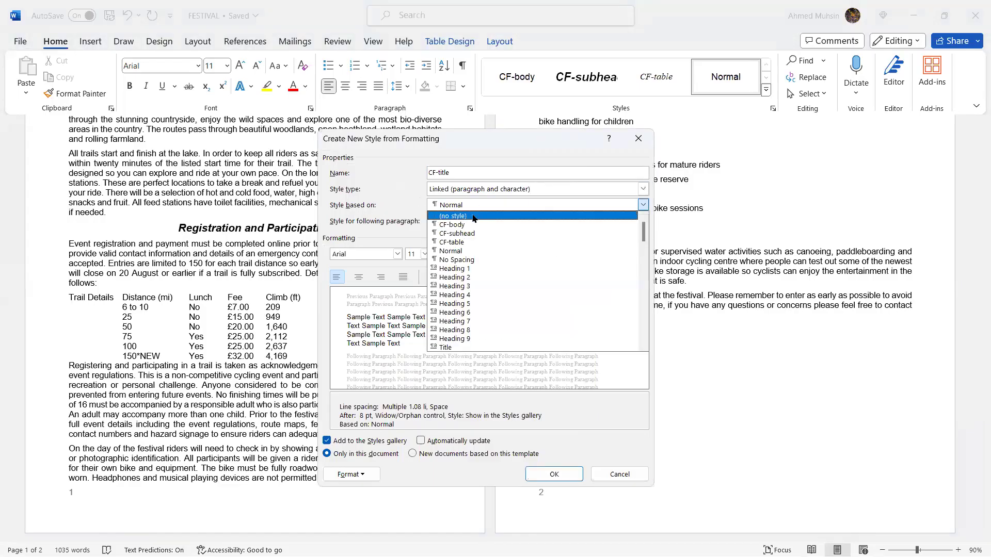
{"action": "left_click", "coordinate": [456, 253]}
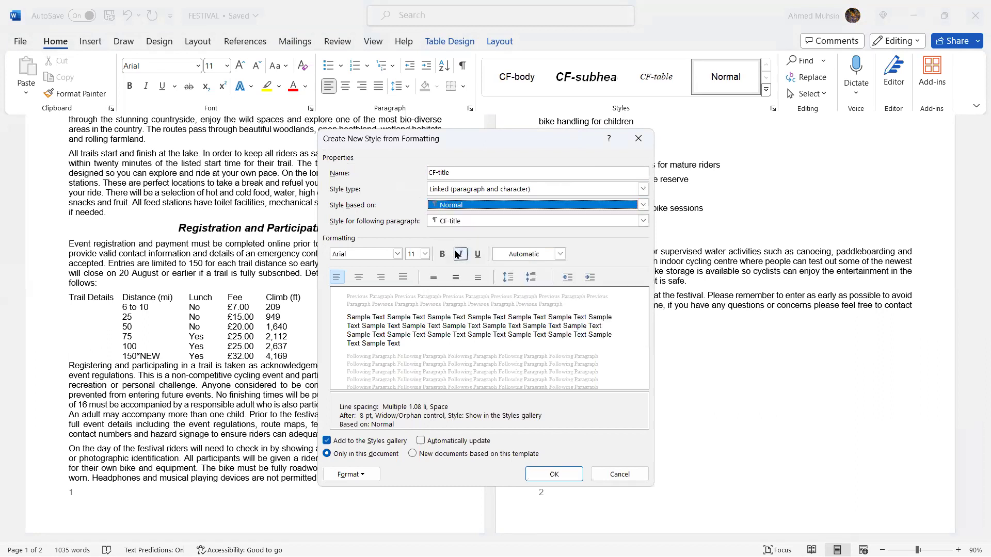
{"action": "key", "text": "alt+Tab"}
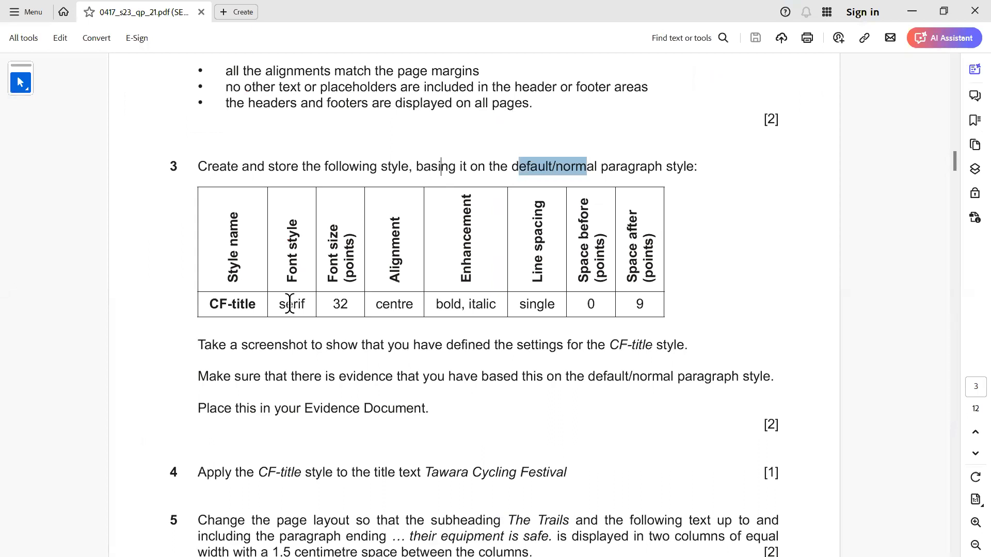
{"action": "key", "text": "alt+Tab"}
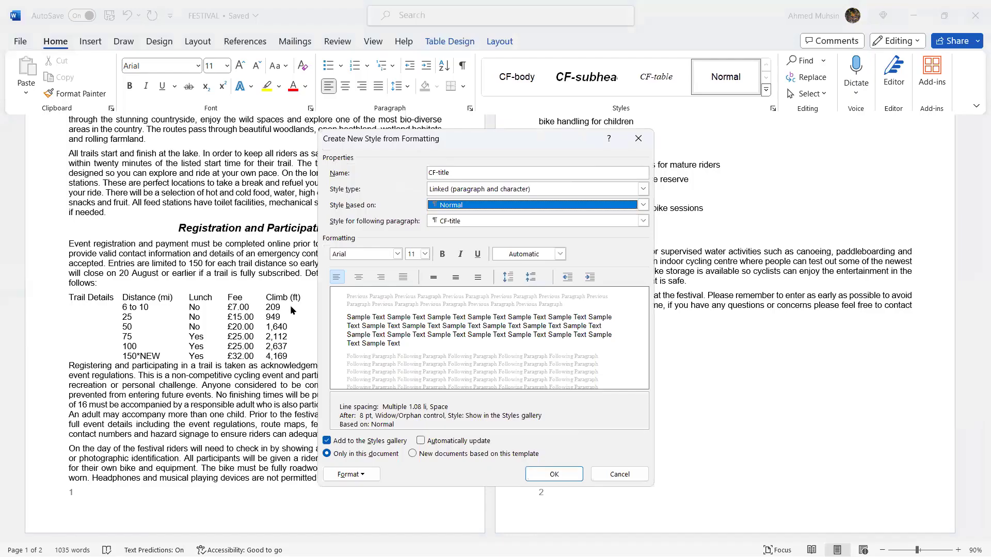
{"action": "left_click", "coordinate": [367, 254]}
{"action": "type", "text": "Times New Roman"}
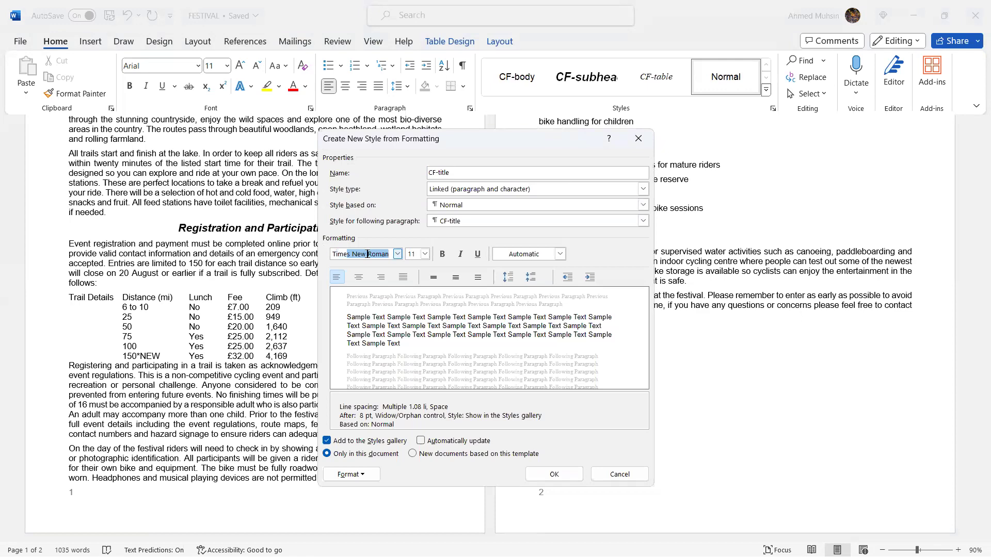
{"action": "key", "text": "Tab"}
- Check the exam paper's table and format CF-title as 32 pt, bold, italic and centred
{"action": "key", "text": "alt+Tab"}
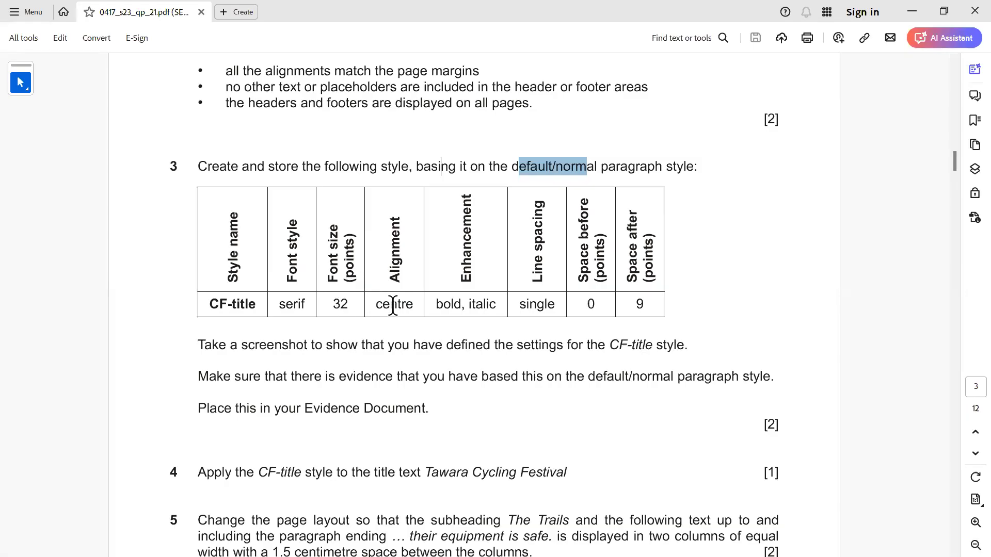
{"action": "key", "text": "alt+Tab"}
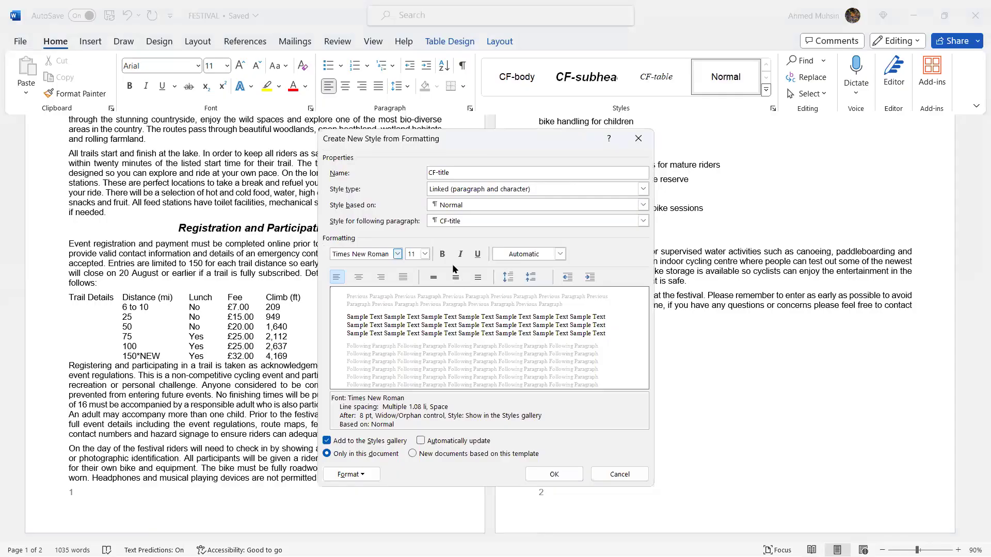
{"action": "type", "text": "32"}
{"action": "left_click", "coordinate": [442, 255]}
{"action": "left_click", "coordinate": [460, 255]}
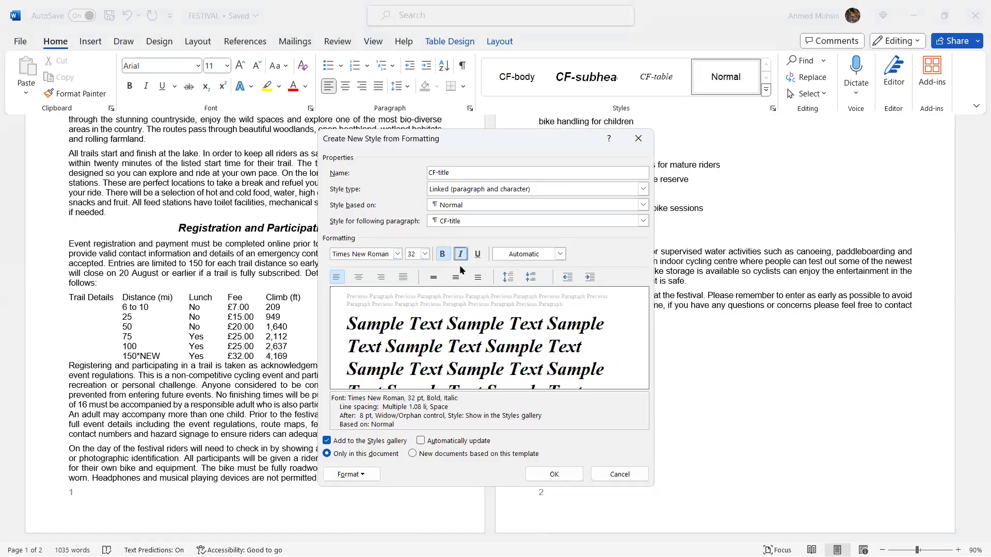
{"action": "left_click", "coordinate": [358, 278]}
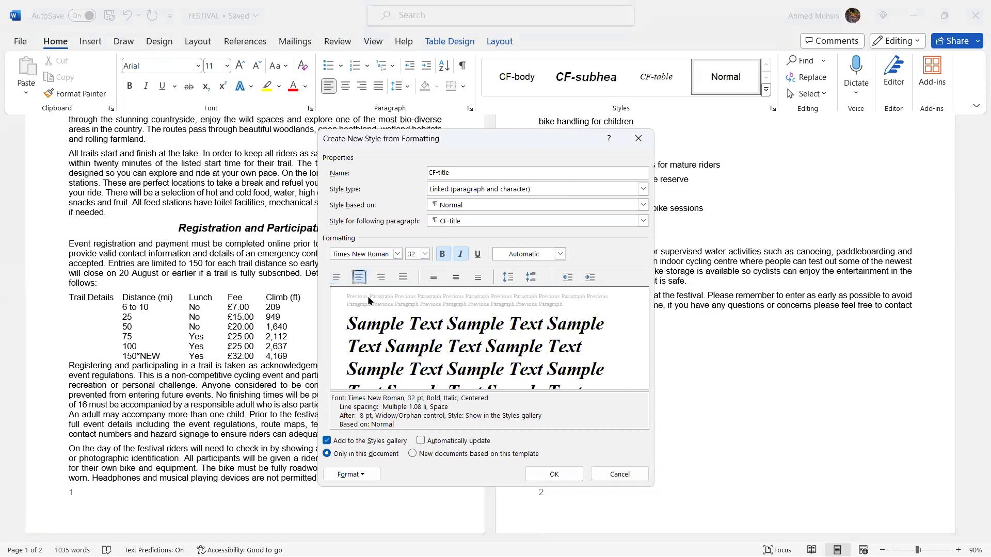
- Check the spacing values in the exam paper and set CF-title's line spacing to single in its paragraph settings
{"action": "key", "text": "alt+Tab"}
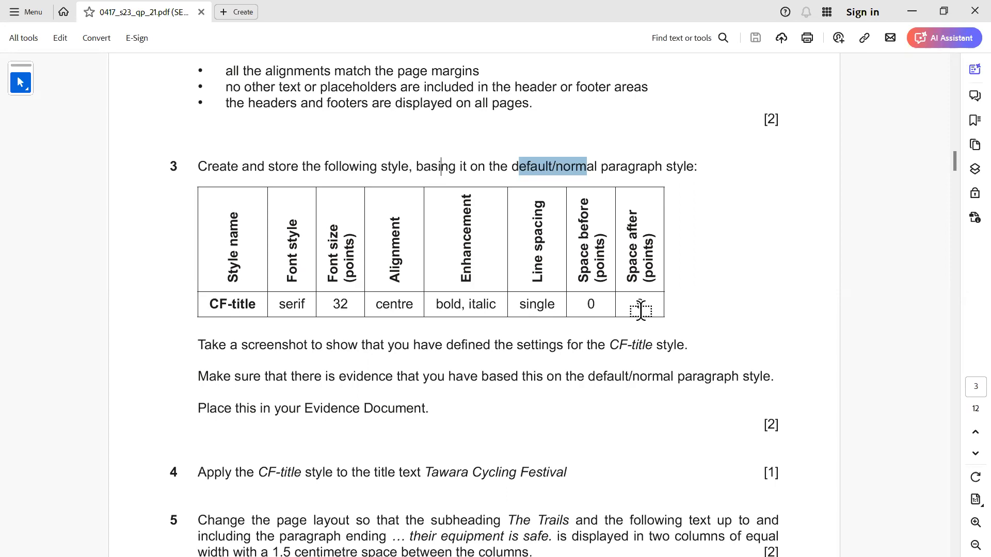
{"action": "key", "text": "alt+Tab"}
{"action": "left_click", "coordinate": [363, 474]}
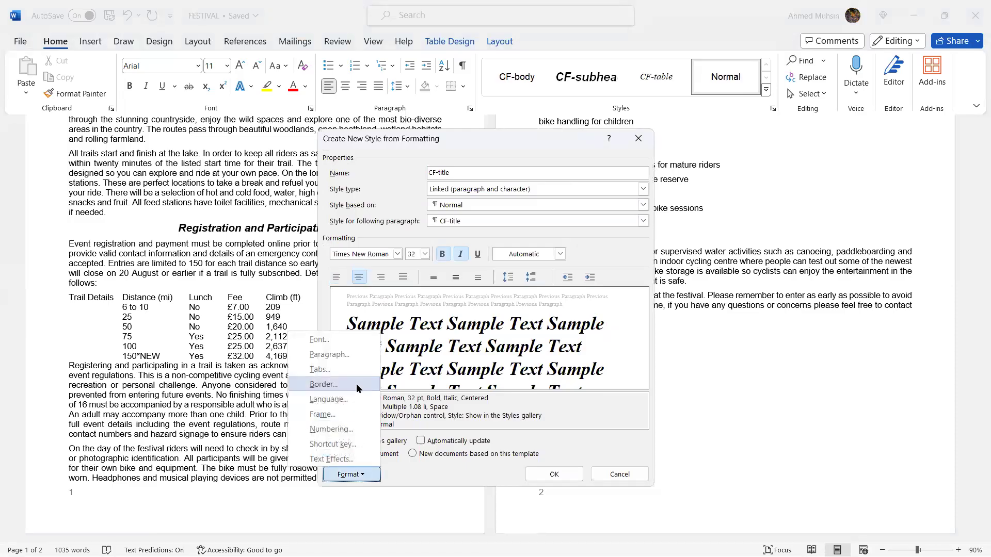
{"action": "left_click", "coordinate": [329, 354]}
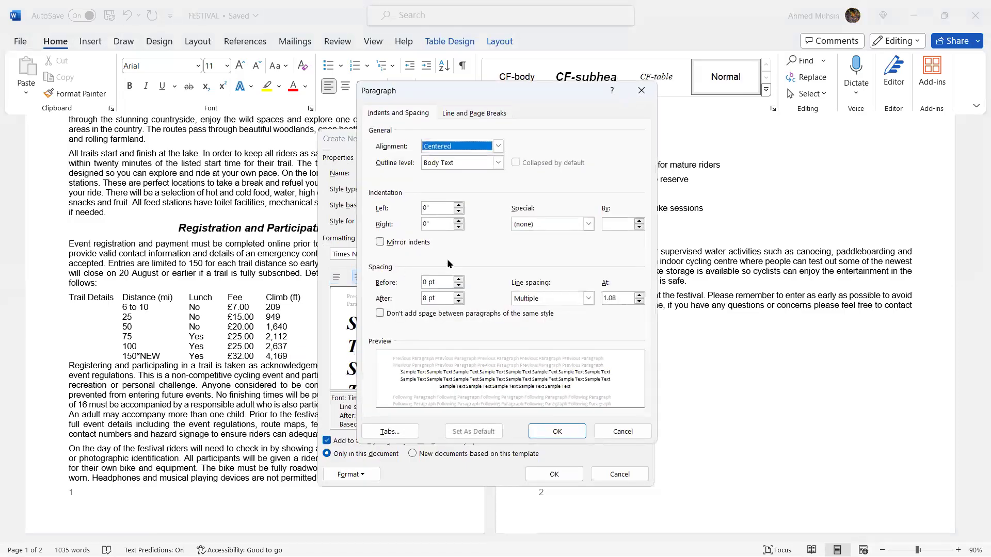
{"action": "left_click", "coordinate": [538, 295]}
{"action": "left_click", "coordinate": [549, 309]}
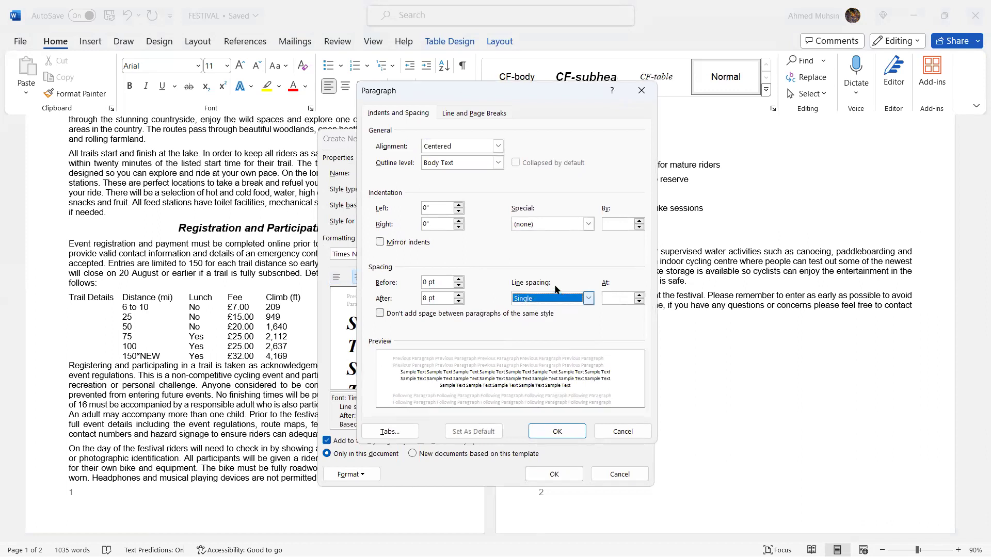
- Set CF-title's space after to 9 pt as given in the exam paper, and save the new style
{"action": "left_click", "coordinate": [458, 296]}
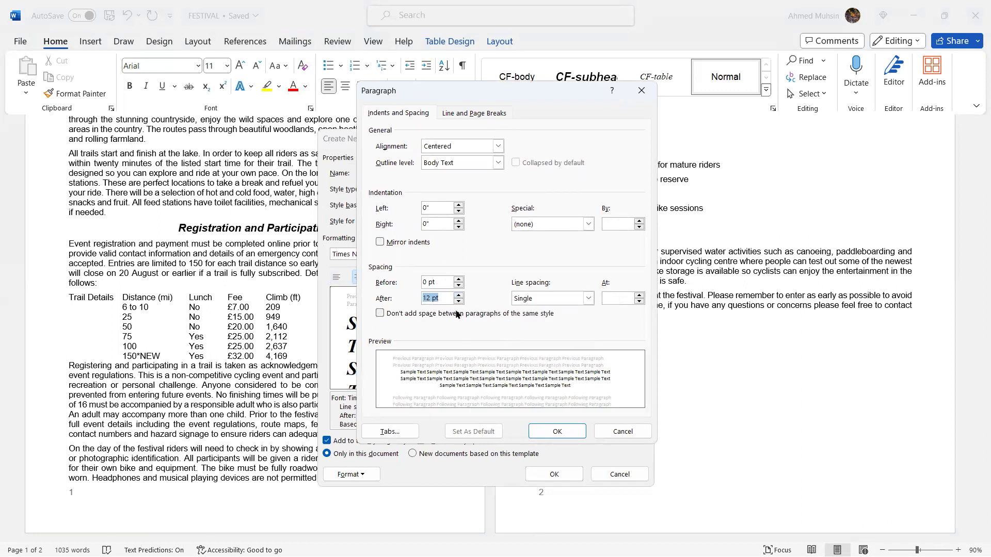
{"action": "left_click", "coordinate": [429, 299]}
{"action": "key", "text": "alt+Tab"}
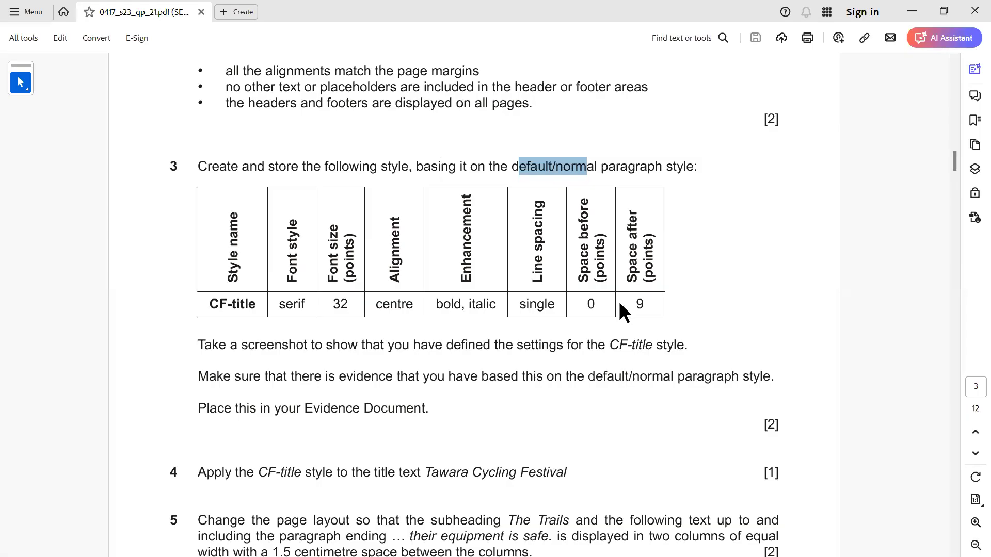
{"action": "key", "text": "alt+Tab"}
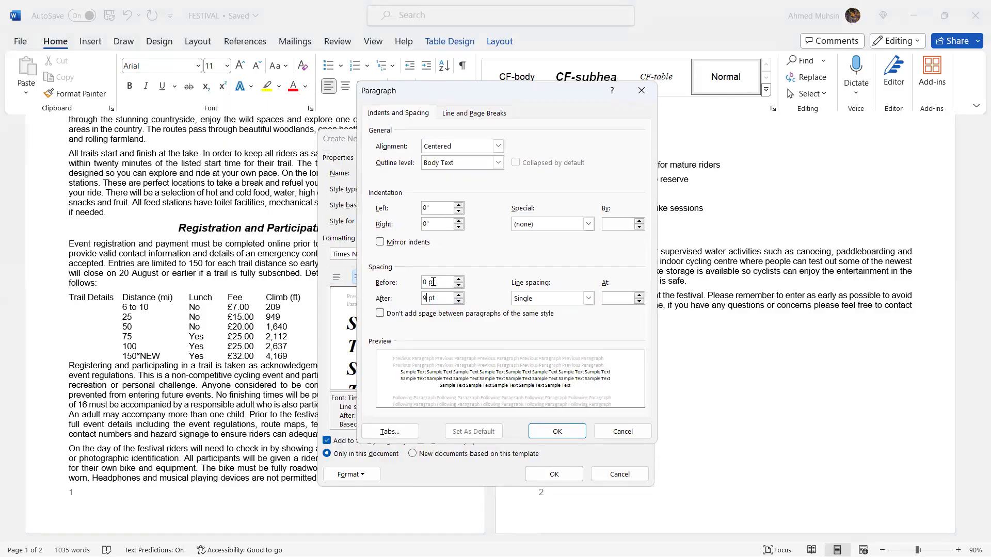
{"action": "left_click", "coordinate": [569, 432]}
{"action": "left_click", "coordinate": [554, 473]}
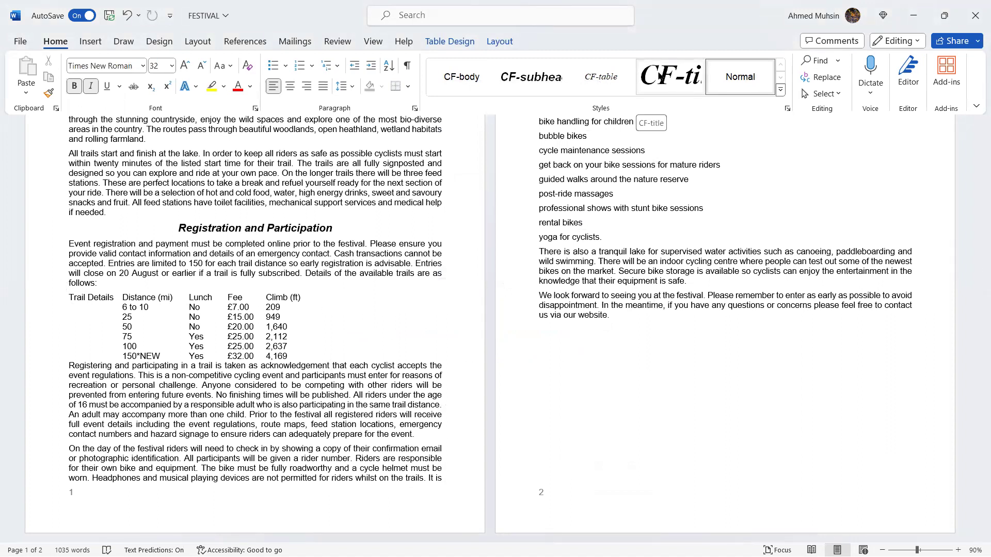
- Check the evidence requirement in the exam paper, reopen CF-title's settings for modification, and capture a full-screen screenshot of them
{"action": "key", "text": "alt+Tab"}
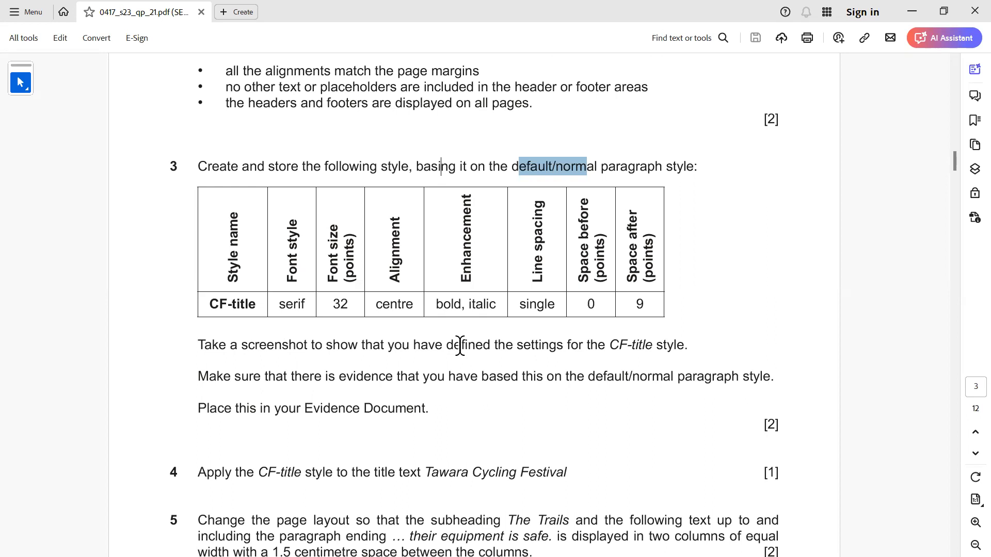
{"action": "key", "text": "alt+Tab"}
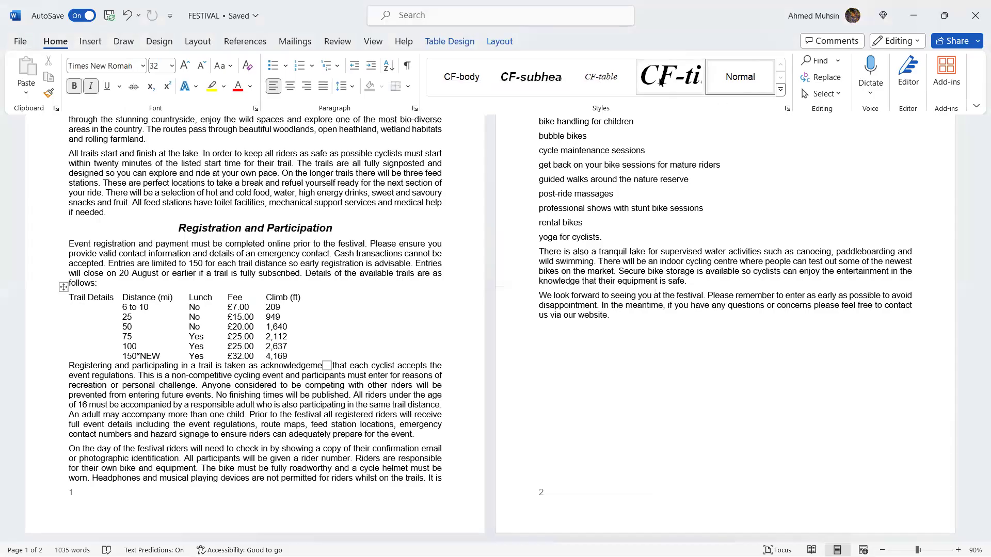
{"action": "right_click", "coordinate": [661, 81]}
{"action": "left_click", "coordinate": [697, 106]}
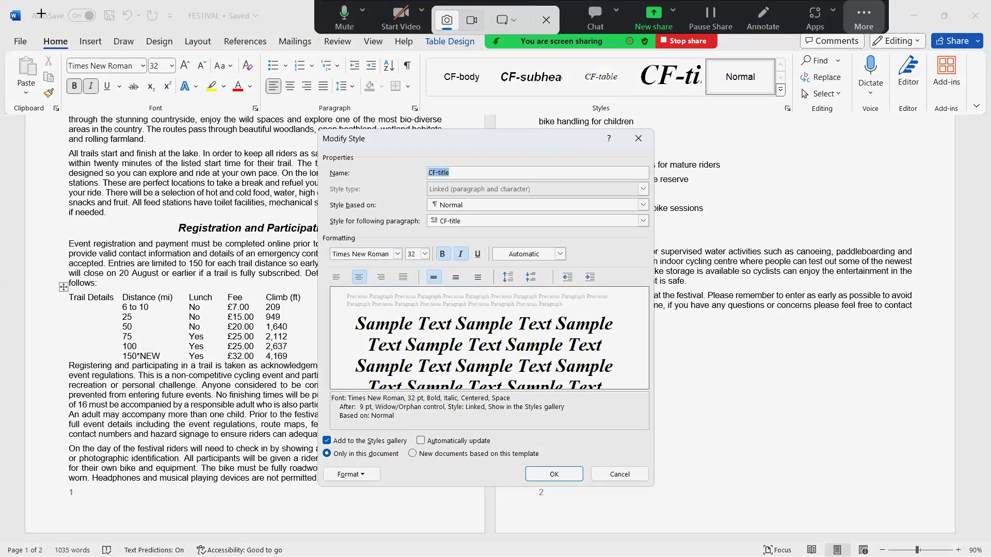
{"action": "left_click_drag", "start_coordinate": [1, 1], "coordinate": [777, 524]}
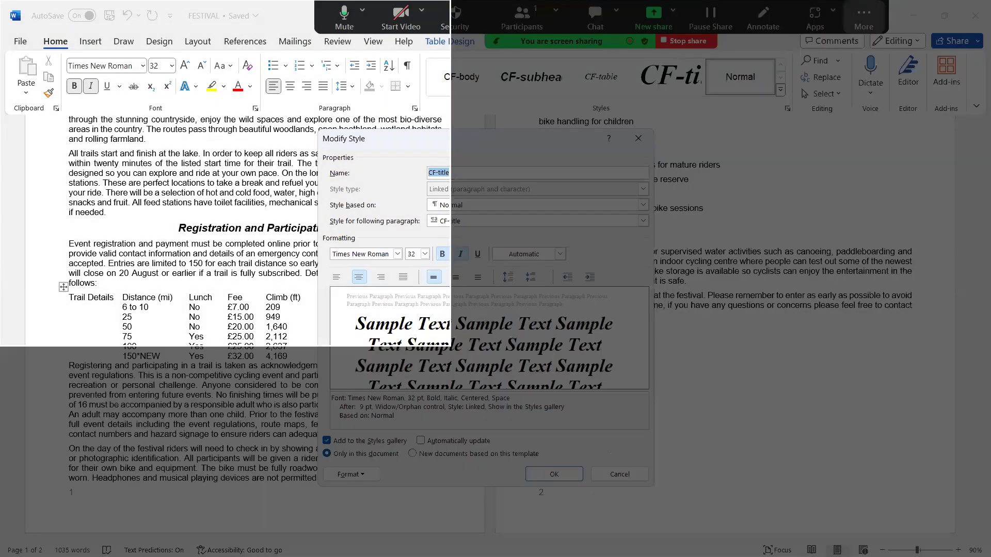
{"action": "left_click_drag", "start_coordinate": [451, 347], "coordinate": [990, 556]}
- Close the CF-title style settings in the FESTIVAL document, accepting them as they are
{"action": "key", "text": "alt+Tab"}
{"action": "key", "text": "alt+Tab"}
{"action": "key", "text": "alt+Tab"}
{"action": "key", "text": "alt+Tab"}
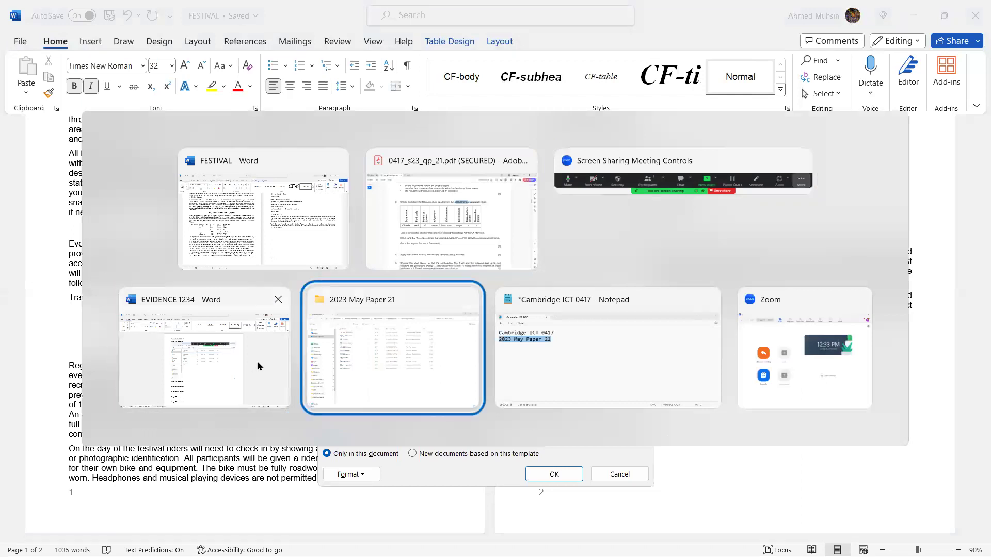
{"action": "key", "text": "Escape"}
{"action": "left_click", "coordinate": [546, 473]}
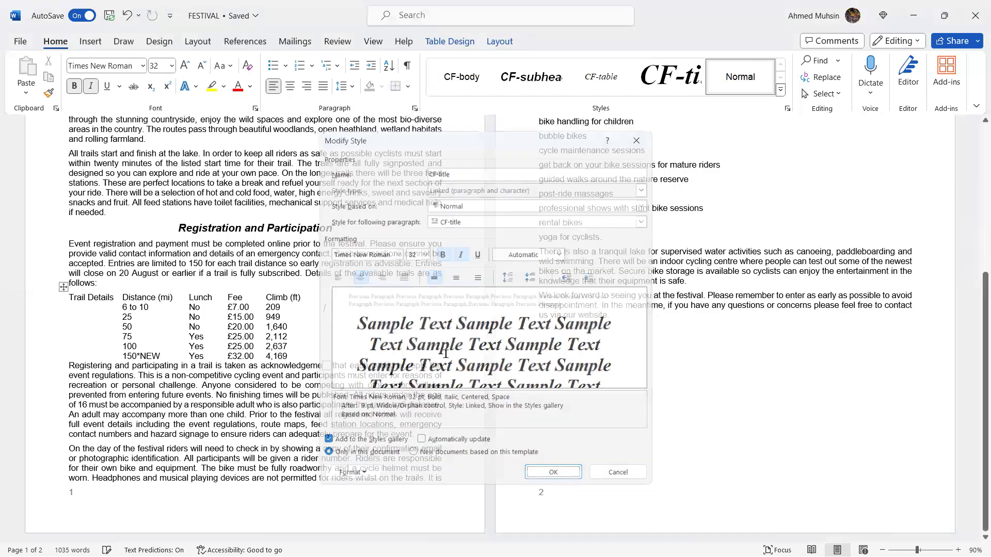
- Switch to the EVIDENCE 1234 document and paste the style settings screenshot under "Step 3 evidence:"
{"action": "key", "text": "alt+Tab"}
{"action": "key", "text": "alt+Tab"}
{"action": "key", "text": "alt+Tab"}
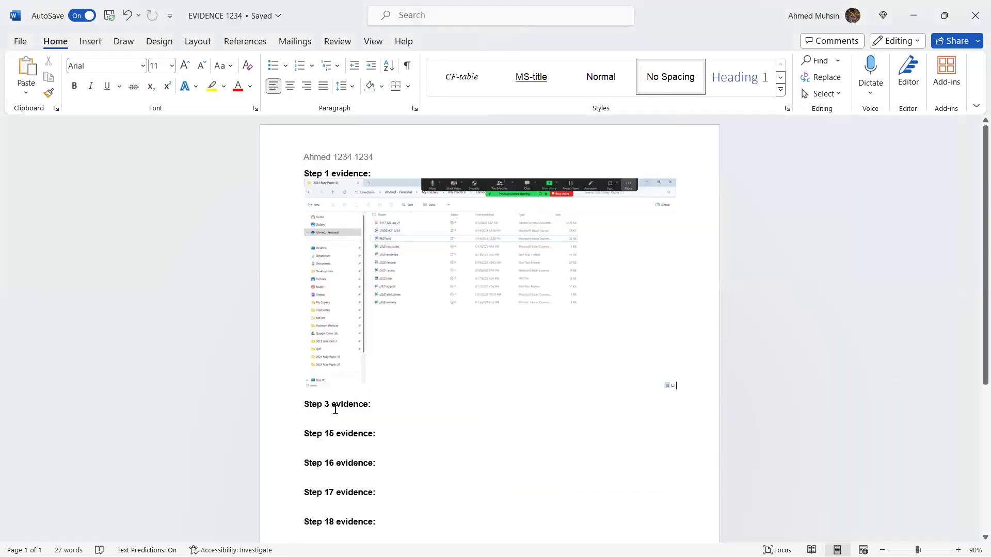
{"action": "left_click", "coordinate": [328, 417]}
{"action": "key", "text": "ctrl+v"}
{"action": "scroll", "coordinate": [362, 389], "scroll_direction": "down", "scroll_amount": 3}
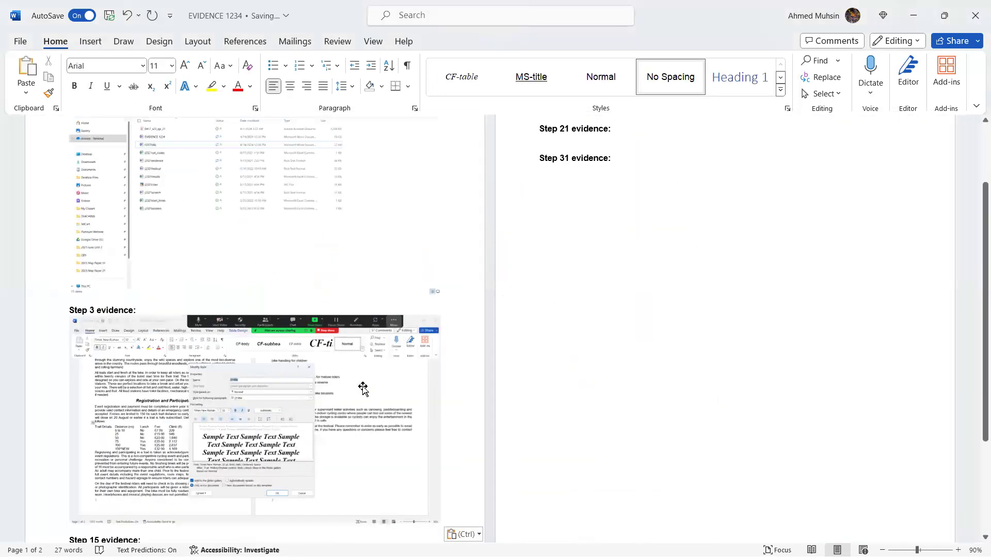
{"action": "left_click", "coordinate": [308, 353]}
- Read step 4 in the exam paper and apply the CF-title style to the title "Tawara Cycling Festival" in the FESTIVAL document
{"action": "key", "text": "alt+Tab"}
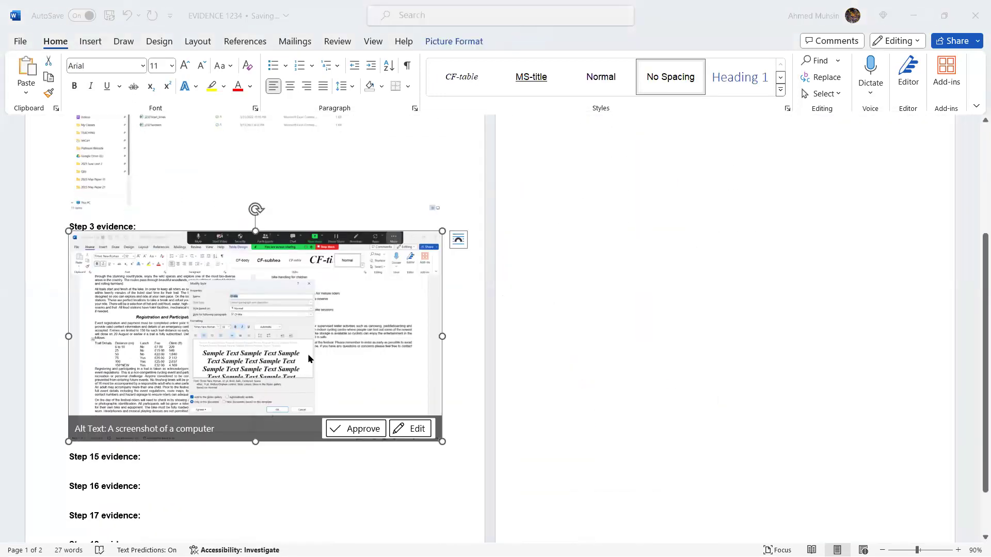
{"action": "key", "text": "alt+Tab"}
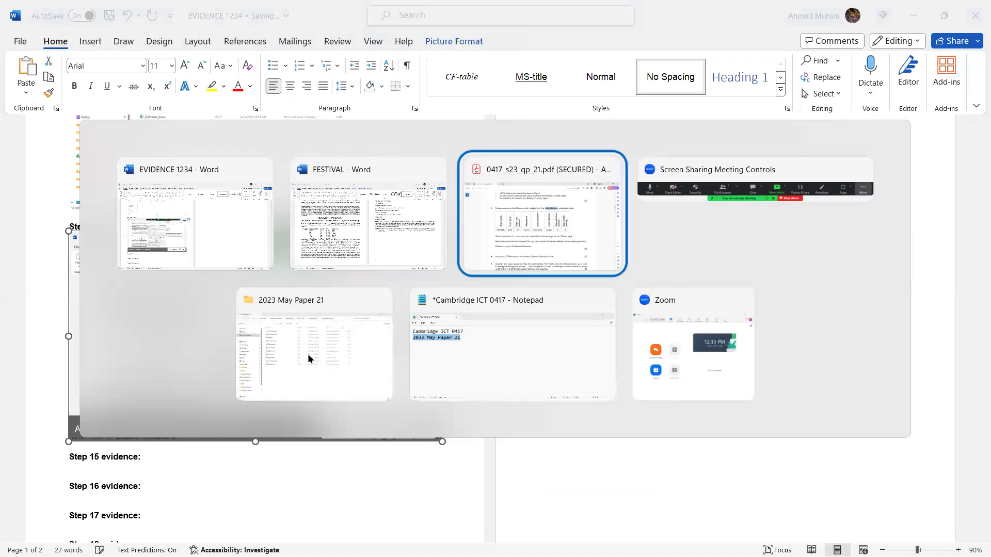
{"action": "scroll", "coordinate": [382, 310], "scroll_direction": "down", "scroll_amount": 2}
{"action": "left_click_drag", "start_coordinate": [252, 372], "coordinate": [541, 373]}
{"action": "key", "text": "alt+Tab"}
{"action": "key", "text": "alt+Tab"}
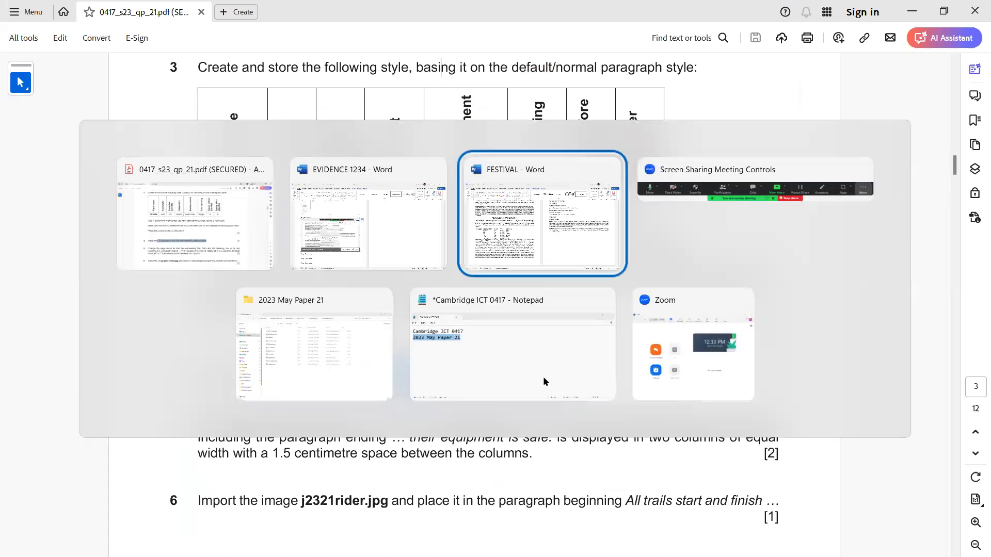
{"action": "key", "text": "ctrl+Home"}
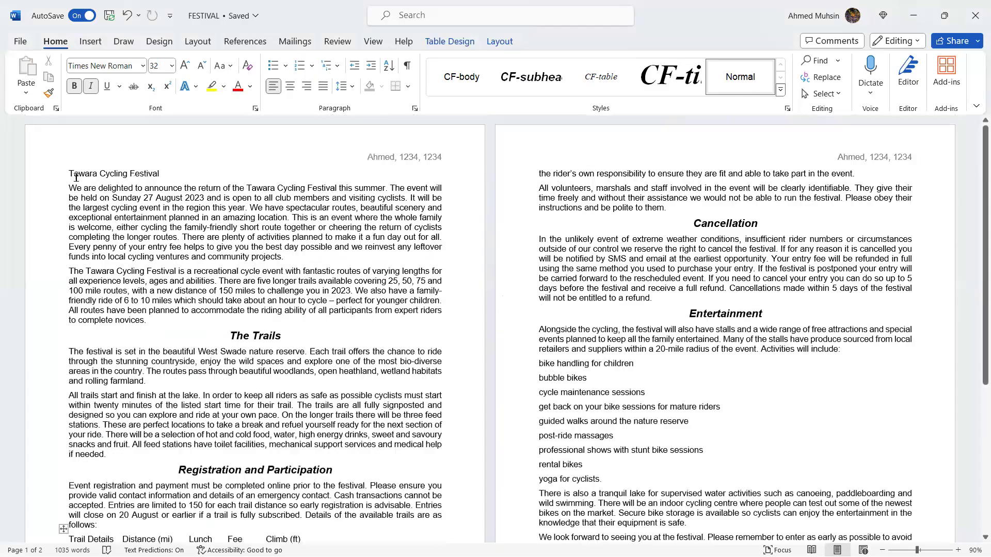
{"action": "key", "text": "shift+End"}
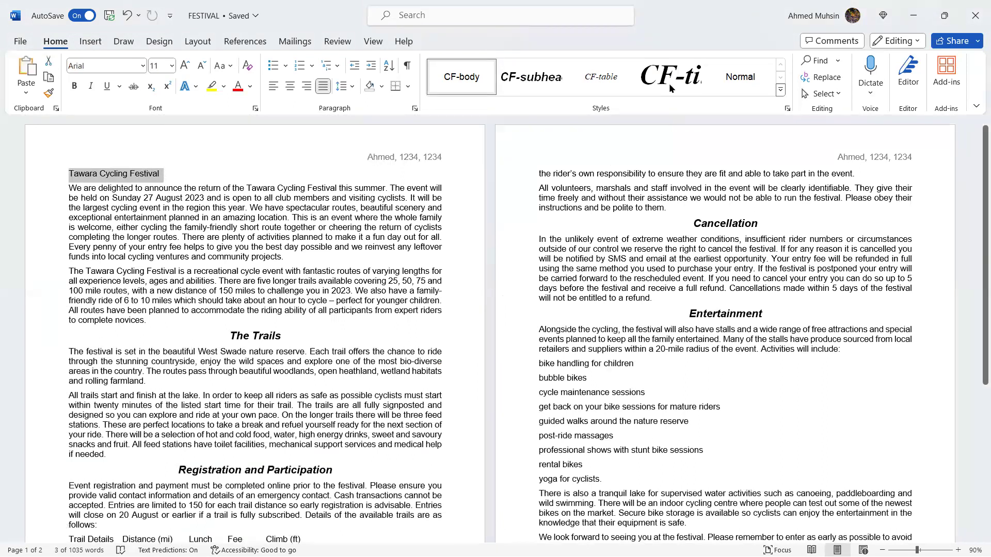
{"action": "left_click", "coordinate": [670, 78]}
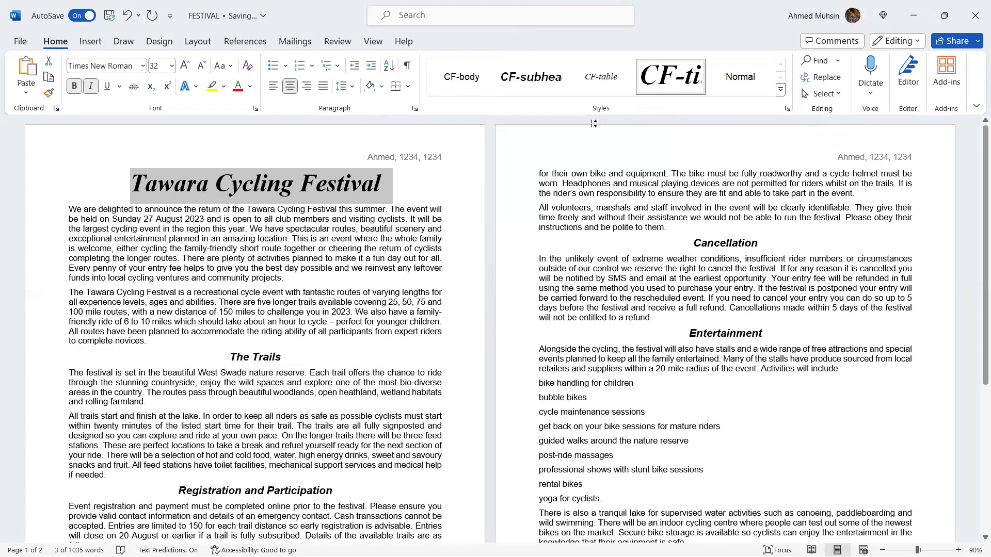
- Read step 5 in the exam paper for the two-column layout's text range and spacing, and return to the FESTIVAL document
{"action": "key", "text": "alt+Tab"}
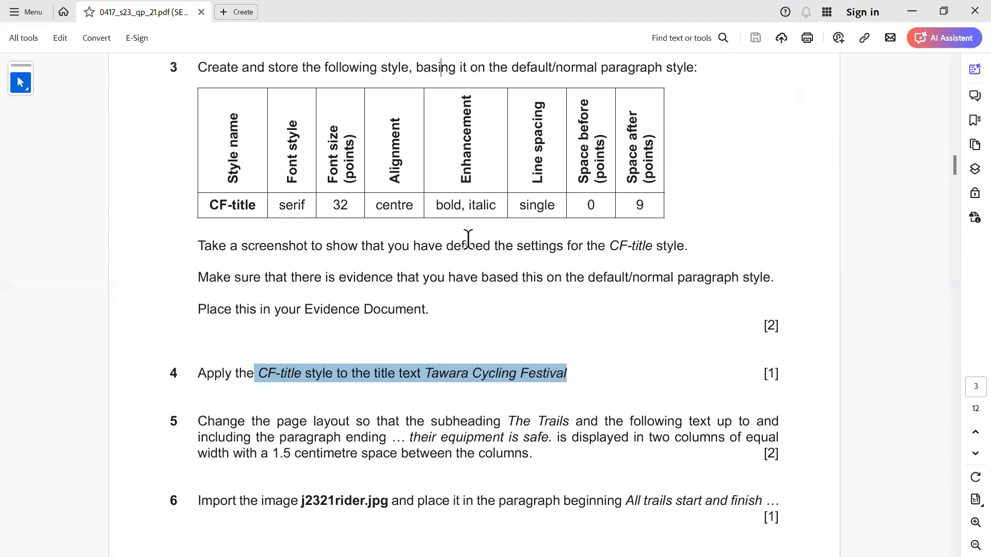
{"action": "scroll", "coordinate": [467, 242], "scroll_direction": "down", "scroll_amount": 2}
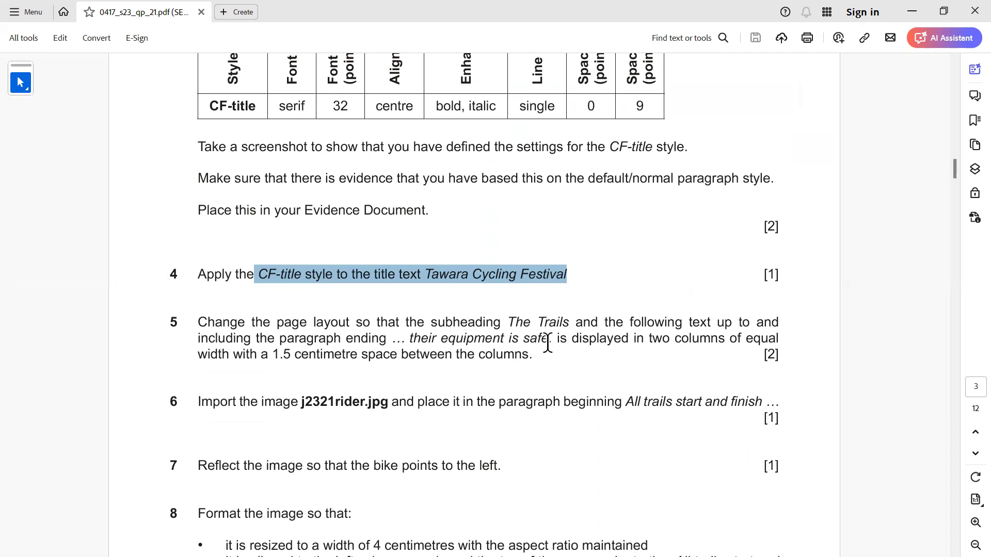
{"action": "key", "text": "alt+Tab"}
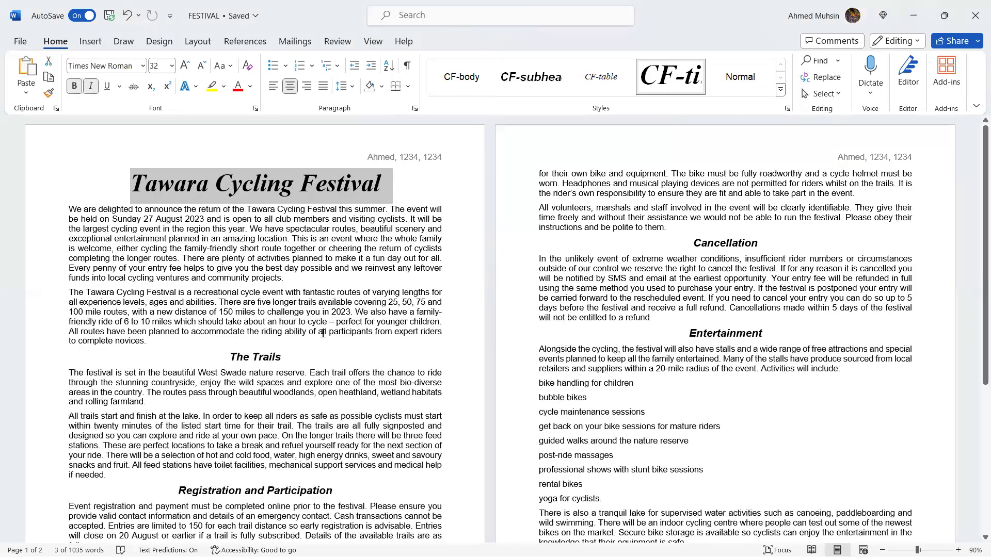
{"action": "left_click", "coordinate": [152, 306]}
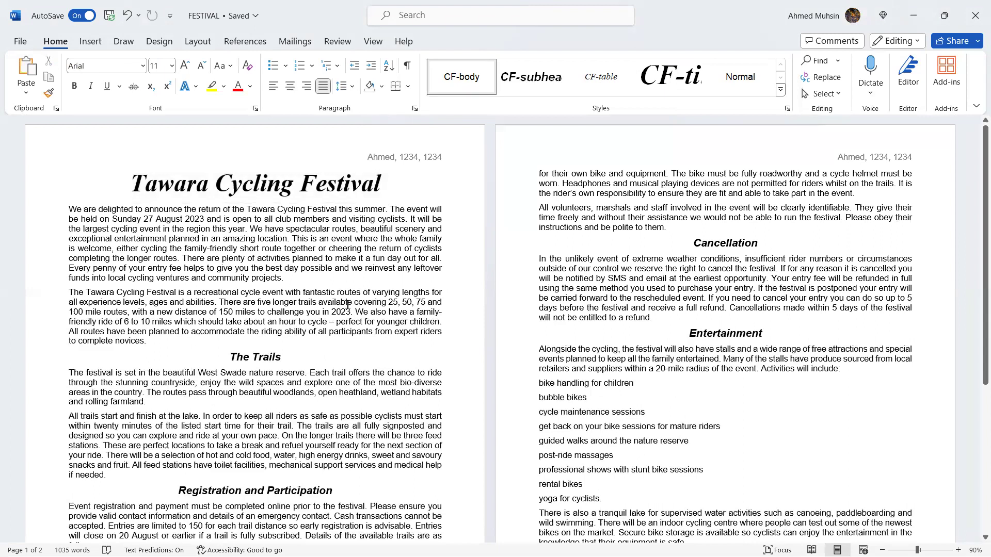
- Recheck step 5 in the exam paper and select the FESTIVAL text from "The Trails" through "their equipment is safe."
{"action": "left_click", "coordinate": [232, 357]}
{"action": "key", "text": "alt+Tab"}
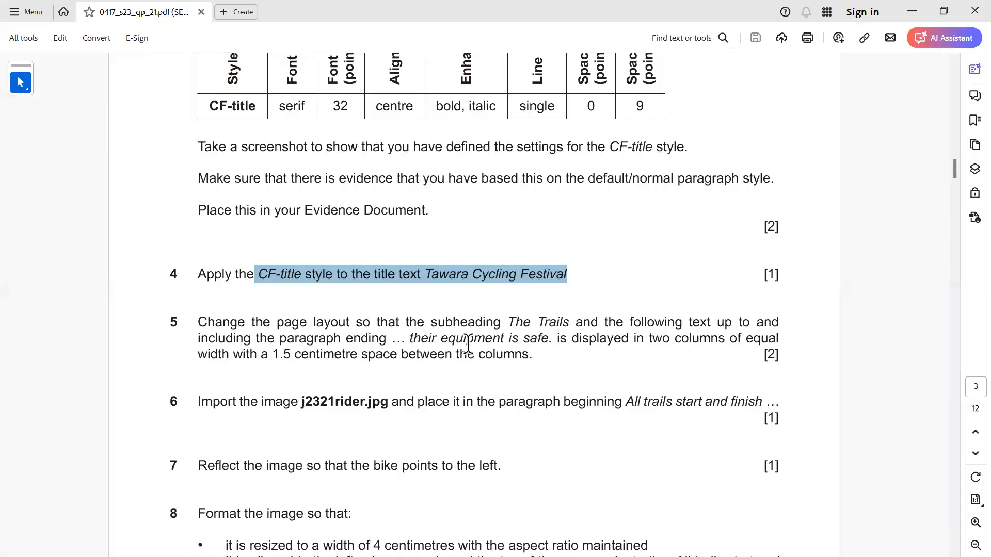
{"action": "key", "text": "alt+Tab"}
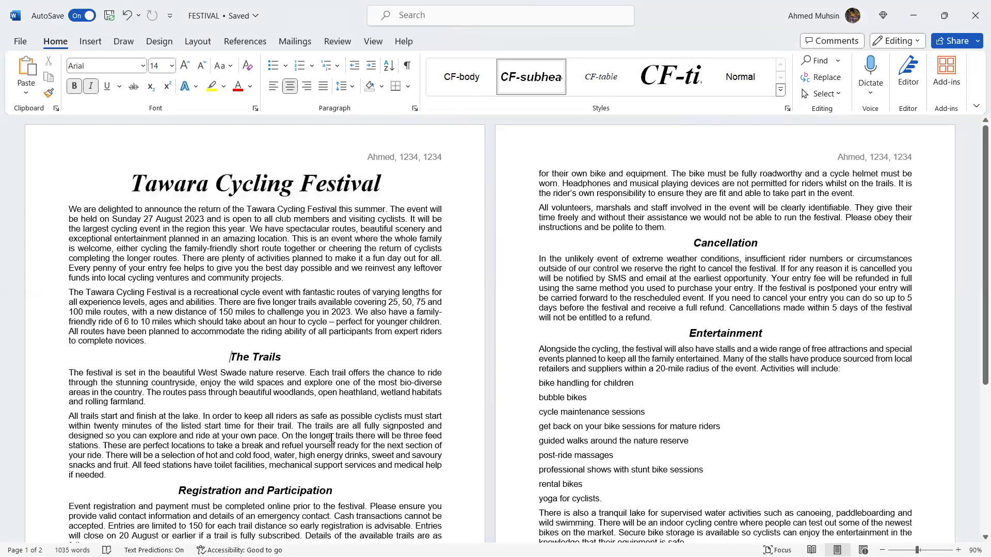
{"action": "scroll", "coordinate": [333, 441], "scroll_direction": "down", "scroll_amount": 1}
{"action": "scroll", "coordinate": [330, 437], "scroll_direction": "down", "scroll_amount": 3}
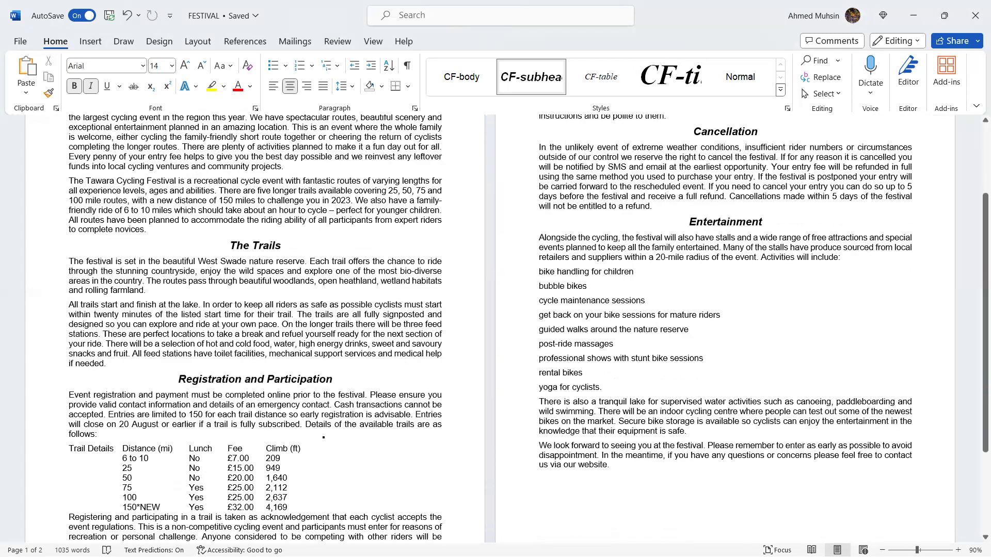
{"action": "scroll", "coordinate": [331, 440], "scroll_direction": "down", "scroll_amount": 4}
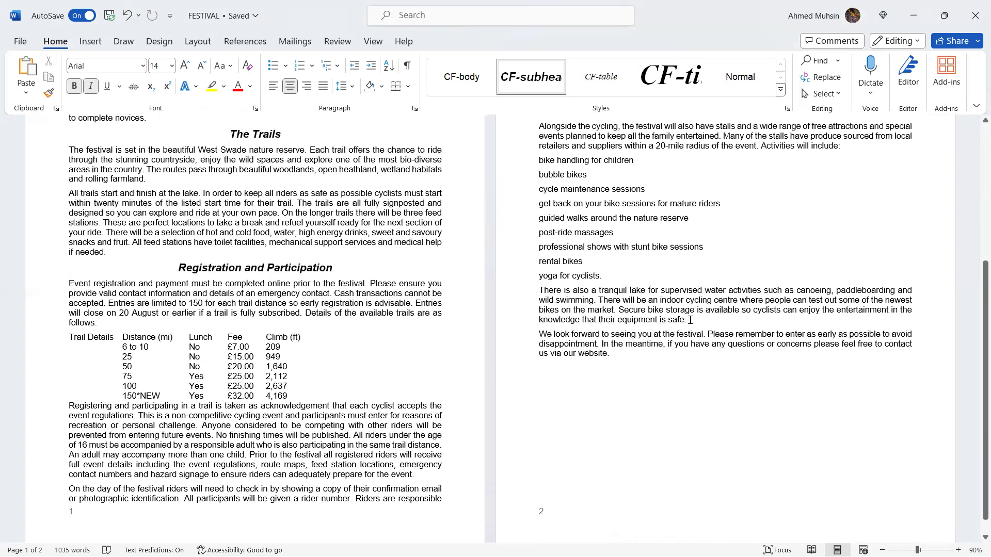
{"action": "key", "text": "ctrl+a"}
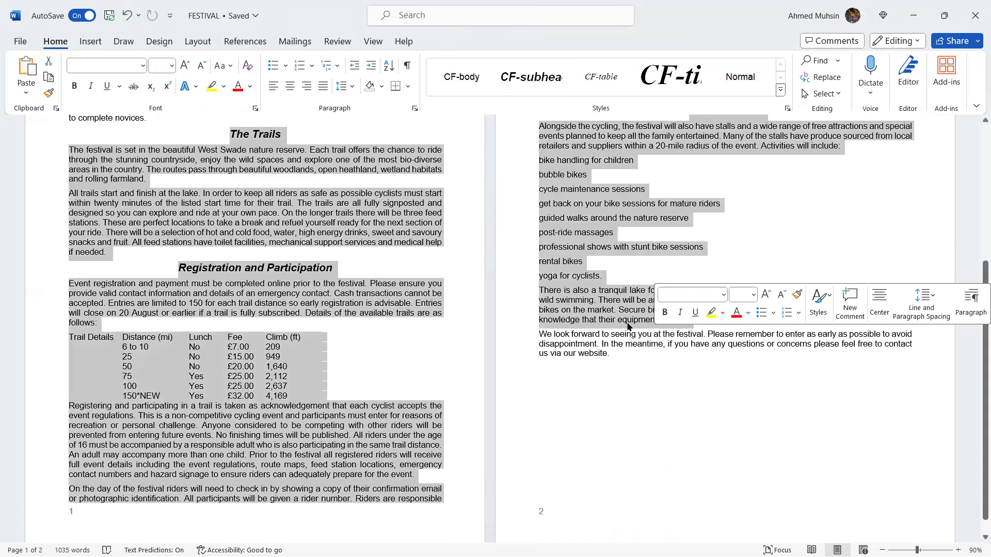
{"action": "scroll", "coordinate": [235, 178], "scroll_direction": "up", "scroll_amount": 1}
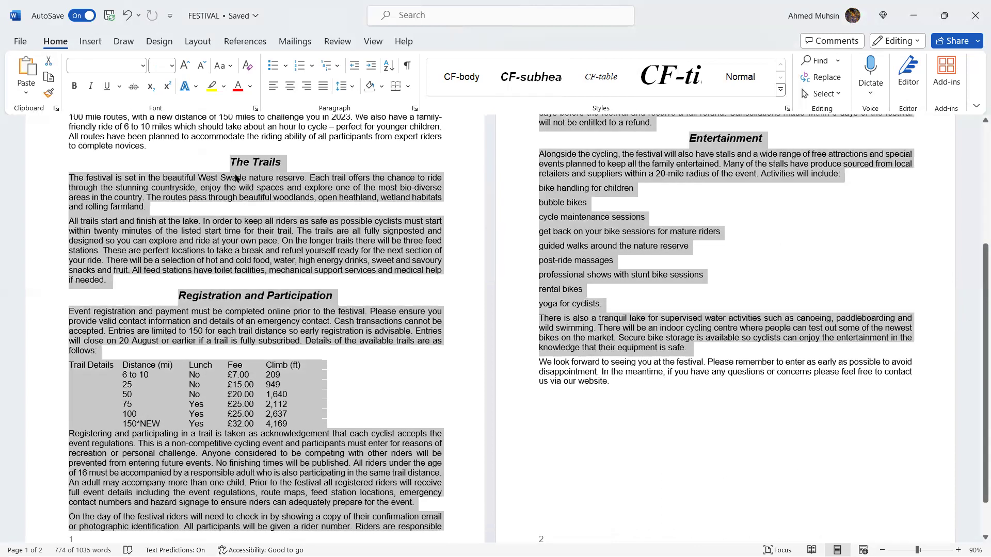
- Reselect the text from the subheading "The Trails" through "their equipment is safe." and lay it out in two columns
{"action": "left_click", "coordinate": [230, 162]}
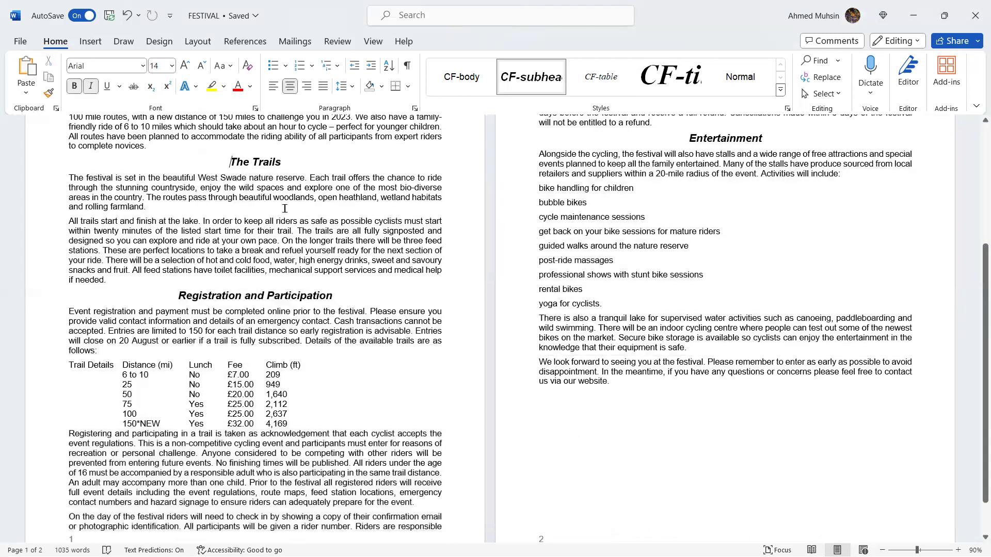
{"action": "left_click", "coordinate": [697, 348], "text": "shift"}
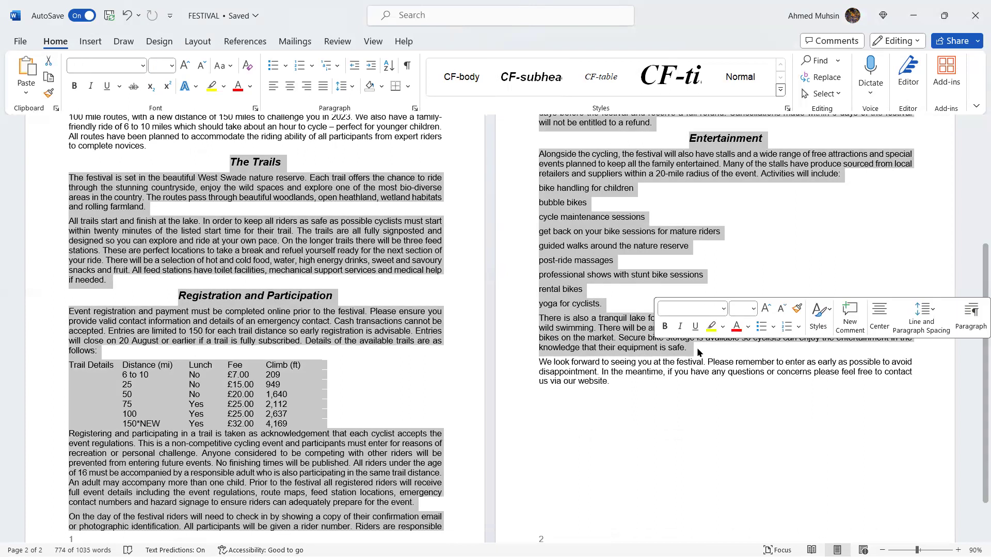
{"action": "key", "text": "Left"}
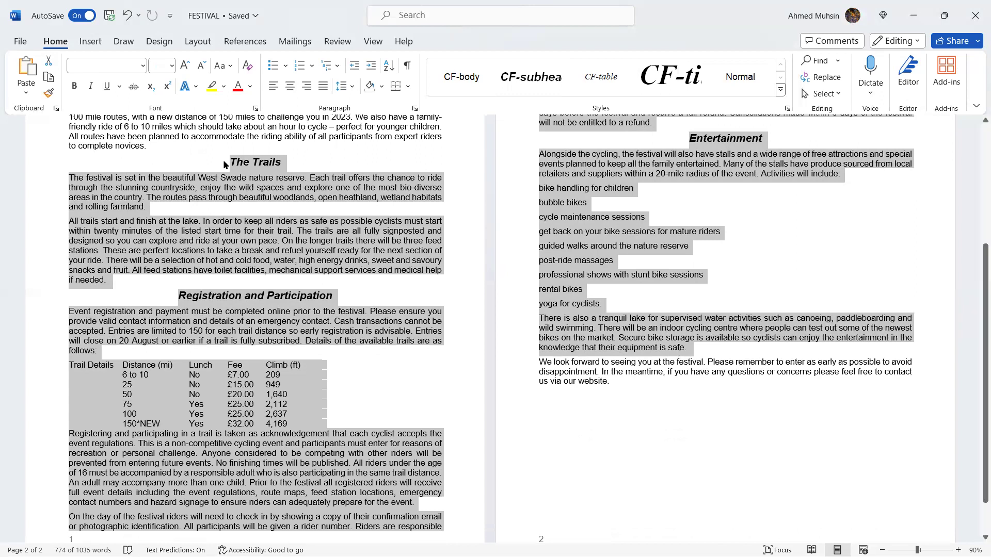
{"action": "left_click", "coordinate": [698, 342], "text": "shift"}
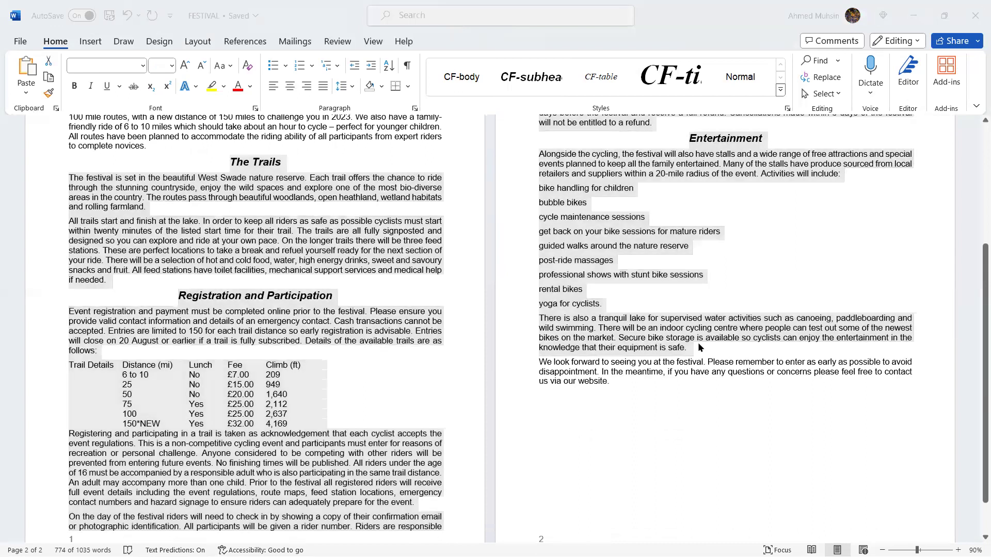
{"action": "key", "text": "alt+Tab"}
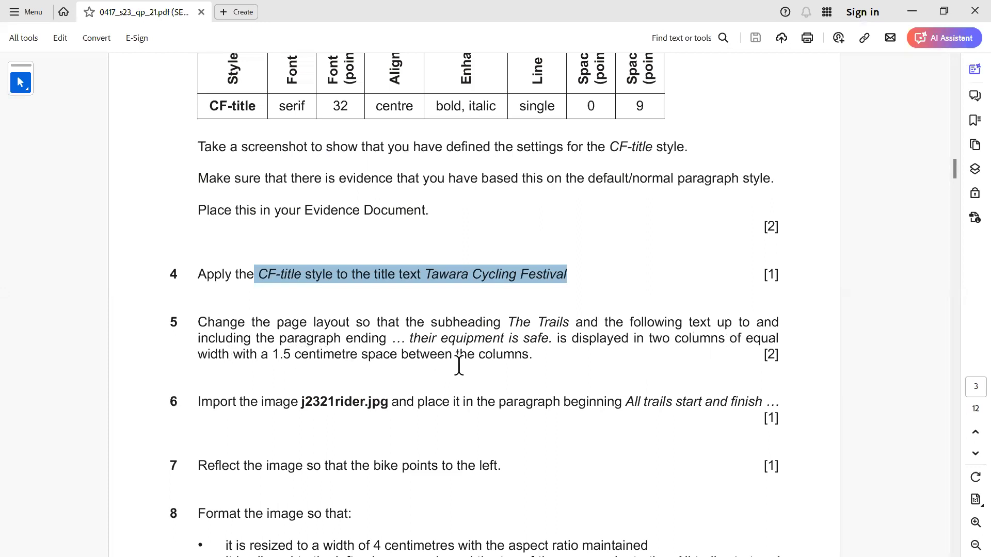
{"action": "key", "text": "alt+Tab"}
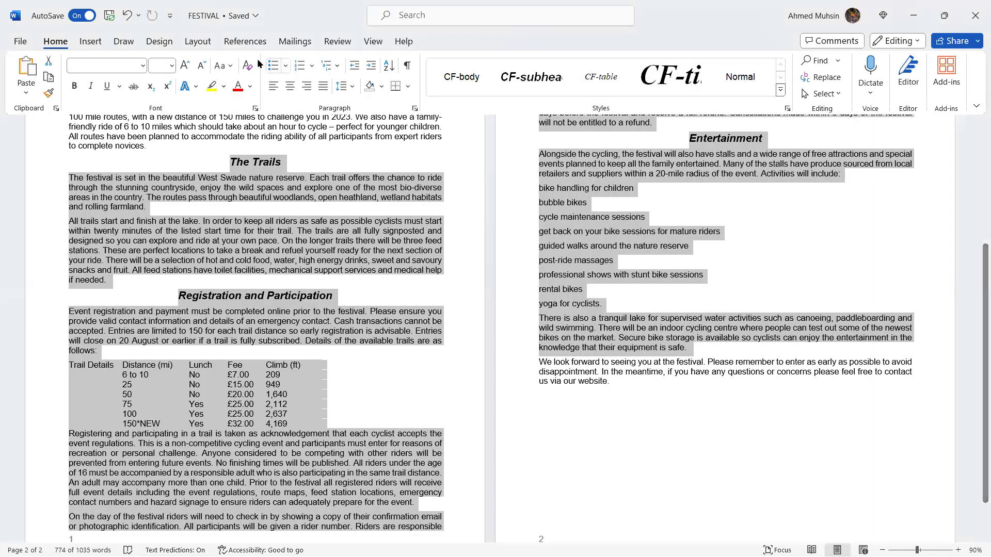
{"action": "left_click", "coordinate": [198, 42]}
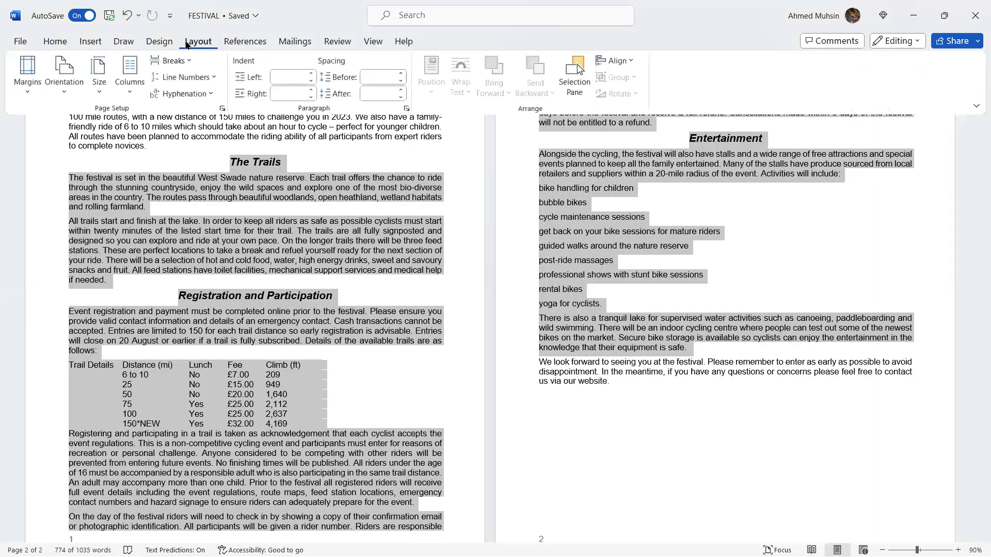
{"action": "left_click", "coordinate": [130, 88]}
{"action": "left_click", "coordinate": [147, 151]}
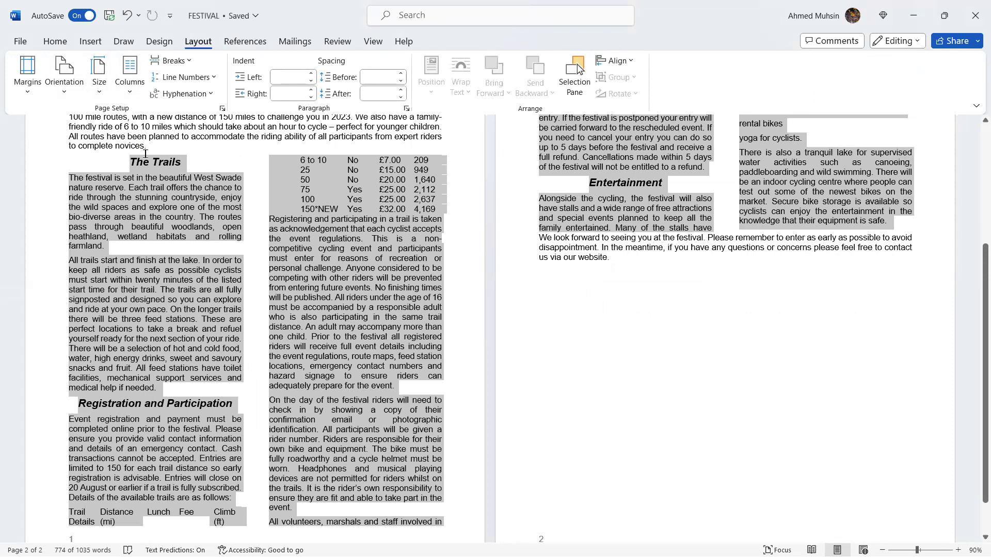
- Check the spacing required in step 5 and set the two equal-width columns to 1.5 cm spacing for the selected text
{"action": "key", "text": "alt+Tab"}
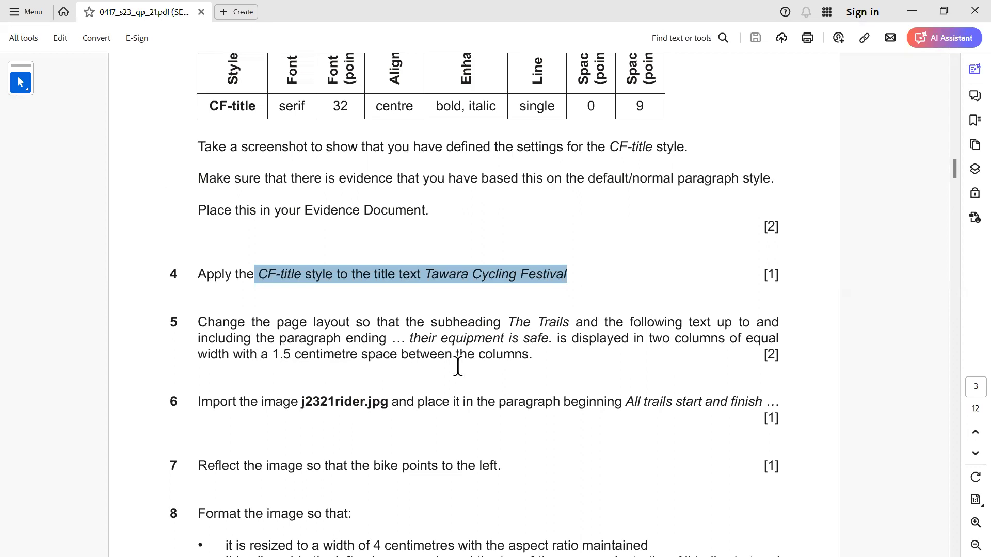
{"action": "key", "text": "alt+Tab"}
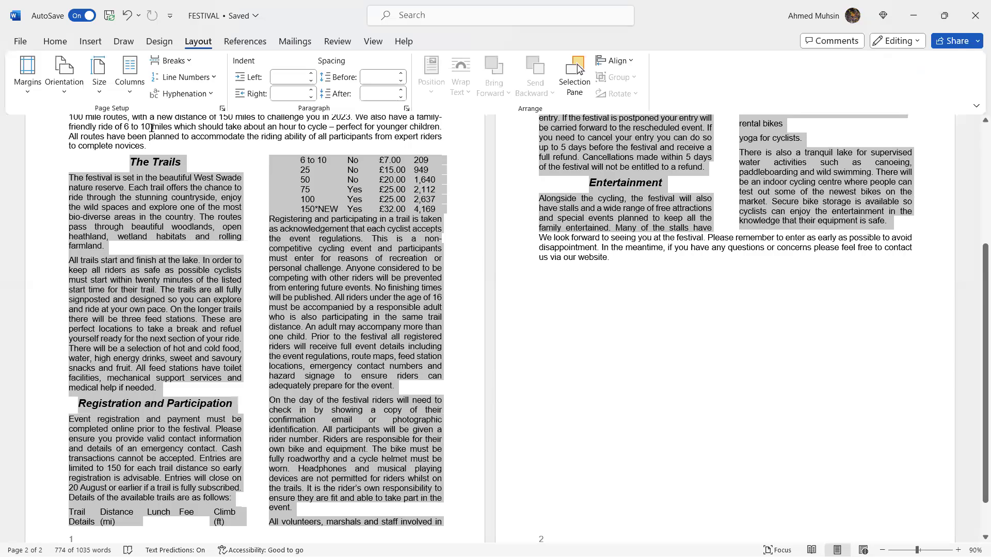
{"action": "left_click", "coordinate": [130, 75]}
{"action": "left_click", "coordinate": [162, 269]}
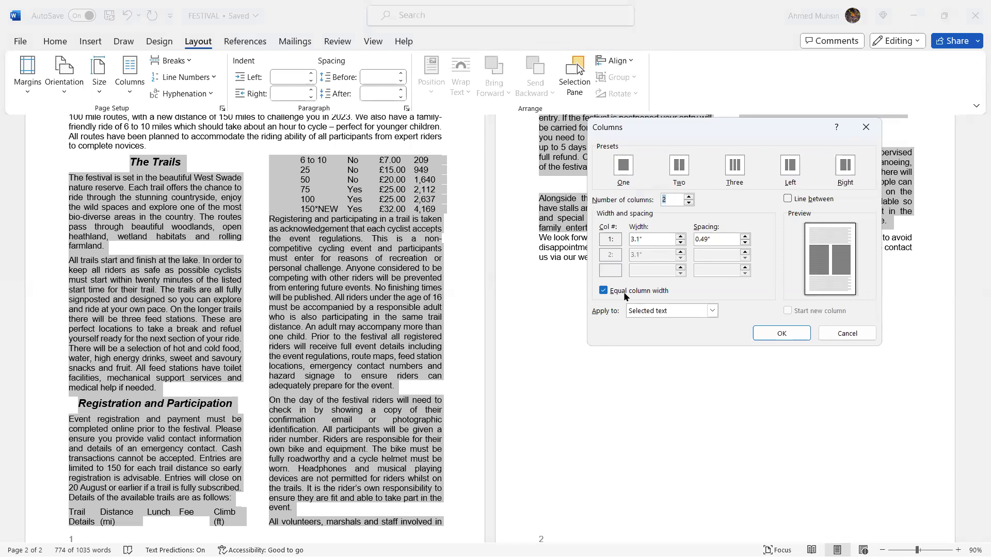
{"action": "left_click_drag", "start_coordinate": [716, 241], "coordinate": [682, 242]}
{"action": "type", "text": "1.5cm"}
{"action": "left_click", "coordinate": [646, 236]}
{"action": "left_click_drag", "start_coordinate": [714, 240], "coordinate": [690, 240]}
{"action": "left_click", "coordinate": [774, 332]}
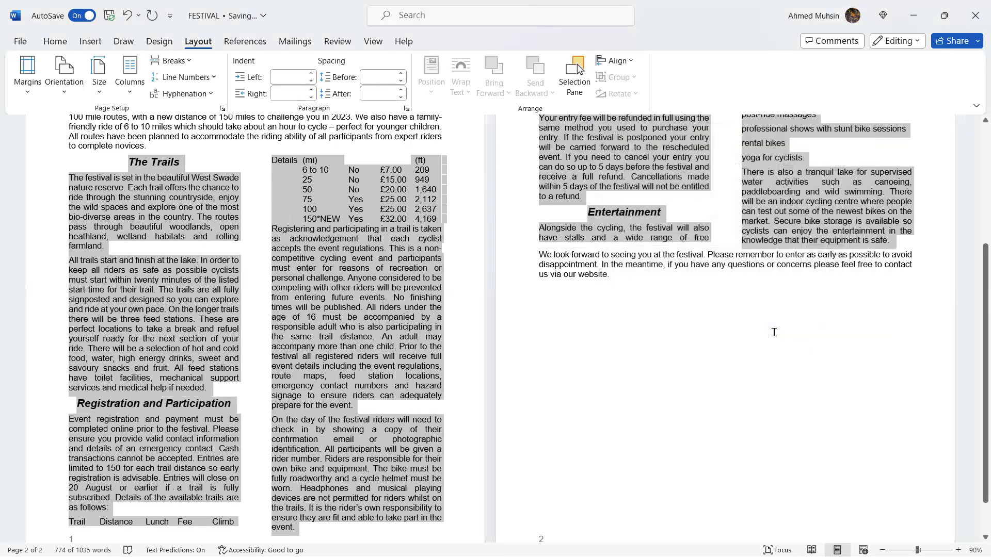
- Read step 6 in the exam paper for the image file and target paragraph, and locate that paragraph in the FESTIVAL document
{"action": "key", "text": "alt+Tab"}
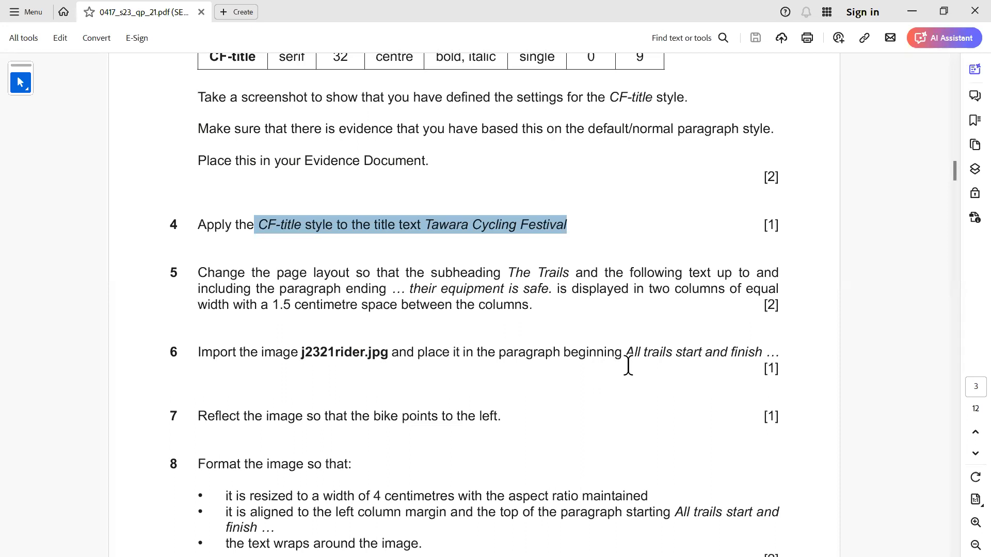
{"action": "key", "text": "alt+Tab"}
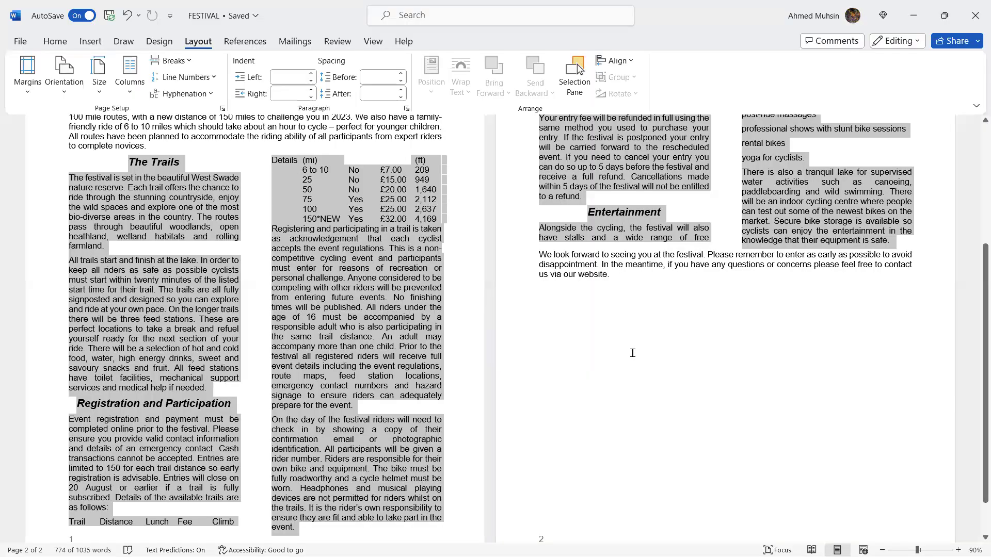
{"action": "key", "text": "ctrl+End"}
{"action": "scroll", "coordinate": [688, 306], "scroll_direction": "up", "scroll_amount": 5}
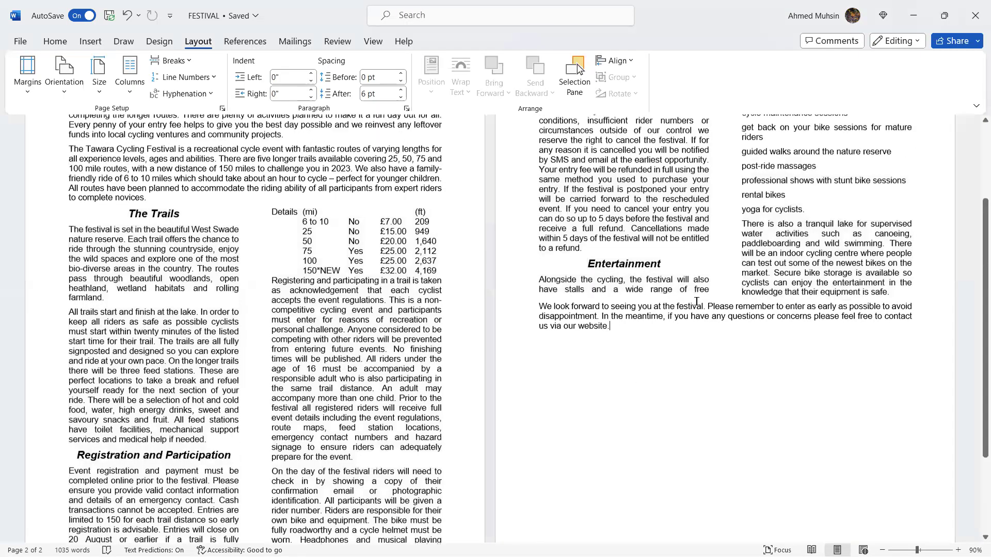
{"action": "scroll", "coordinate": [309, 344], "scroll_direction": "down", "scroll_amount": 1}
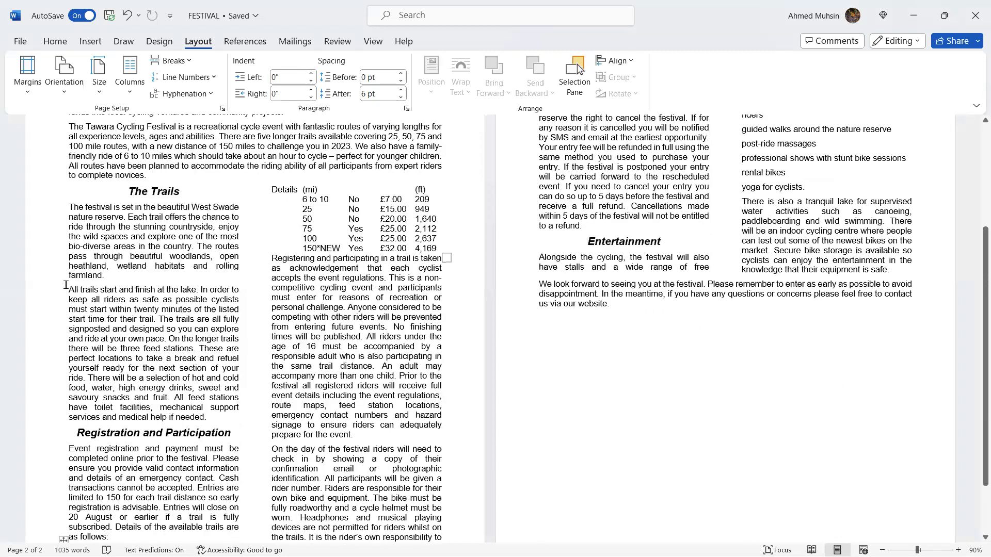
{"action": "scroll", "coordinate": [77, 315], "scroll_direction": "down", "scroll_amount": 3}
{"action": "key", "text": "alt+Tab"}
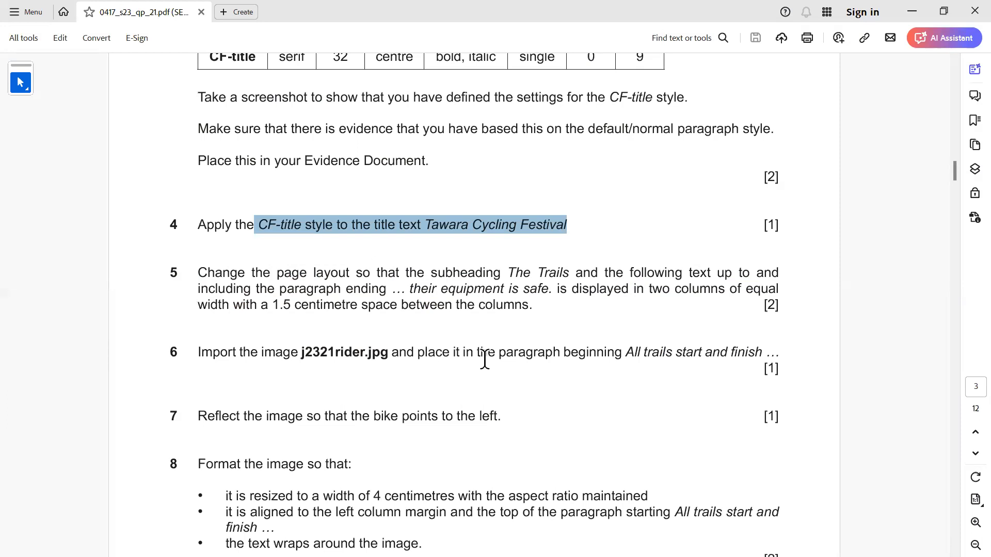
{"action": "left_click", "coordinate": [578, 354]}
{"action": "key", "text": "alt+Tab"}
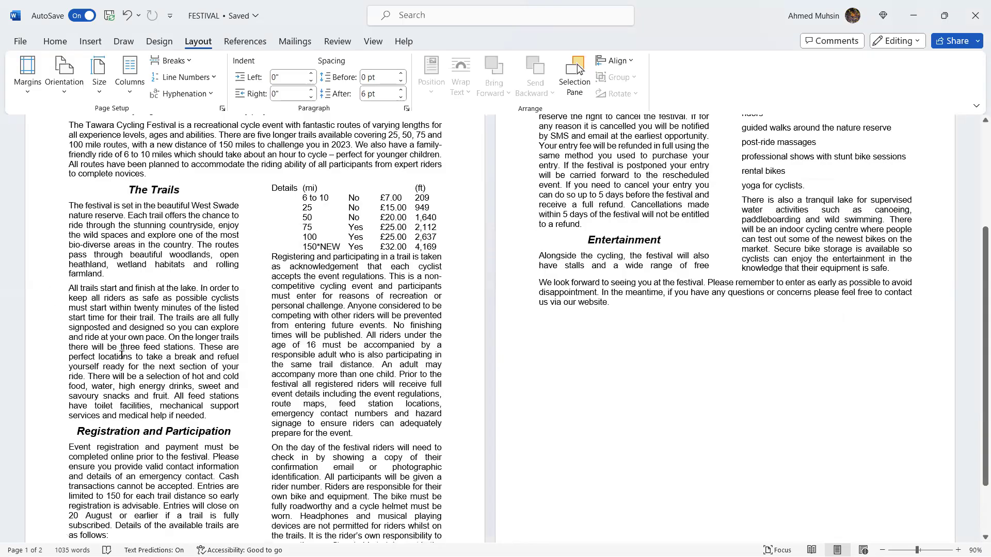
- Copy the j2321rider image from the 2023 May Paper 21 folder and paste it at the start of the paragraph "All trails start and finish" in FESTIVAL
{"action": "key", "text": "alt+Tab"}
{"action": "key", "text": "alt+Tab"}
{"action": "key", "text": "alt+Tab"}
{"action": "key", "text": "alt+Tab"}
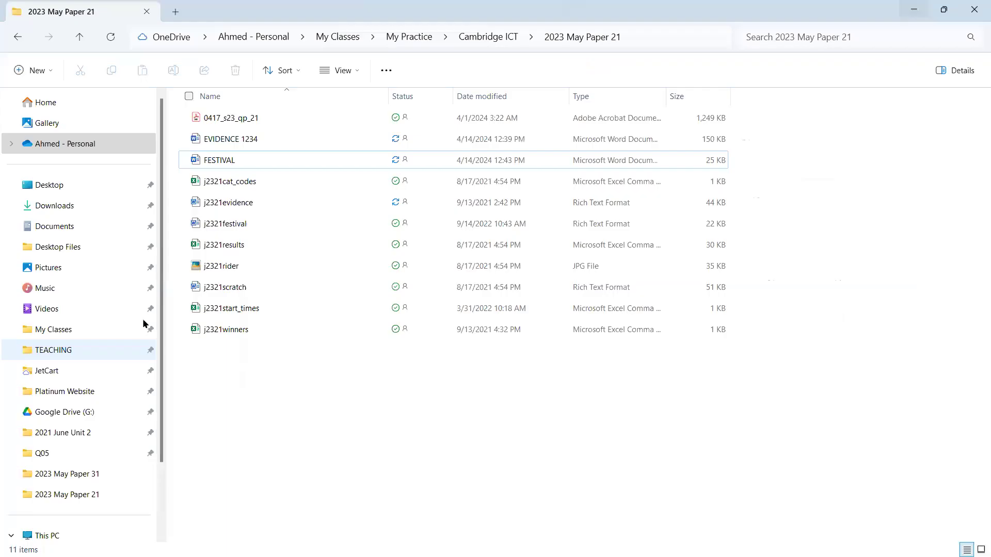
{"action": "left_click", "coordinate": [202, 271]}
{"action": "key", "text": "ctrl+c"}
{"action": "key", "text": "alt+Tab"}
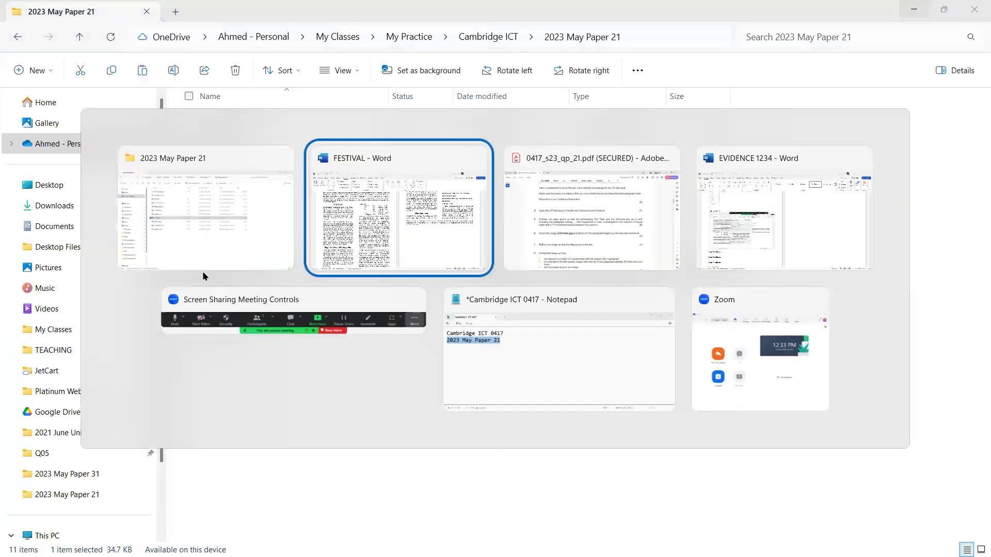
{"action": "left_click", "coordinate": [71, 283]}
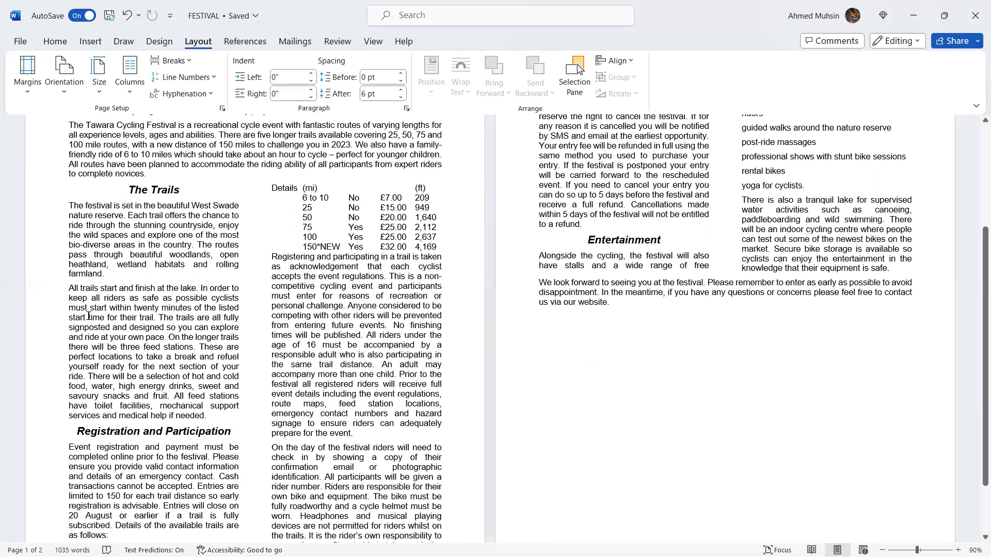
{"action": "key", "text": "ctrl+v"}
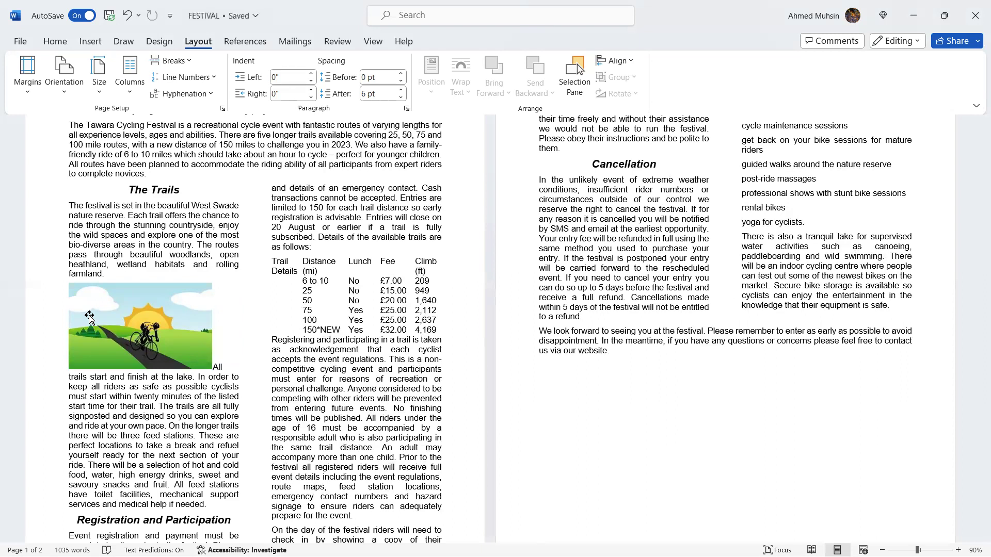
- Read step 7 in the exam paper for the direction in which to reflect the image, and return to the FESTIVAL document
{"action": "key", "text": "alt+Tab"}
{"action": "key", "text": "alt+Tab"}
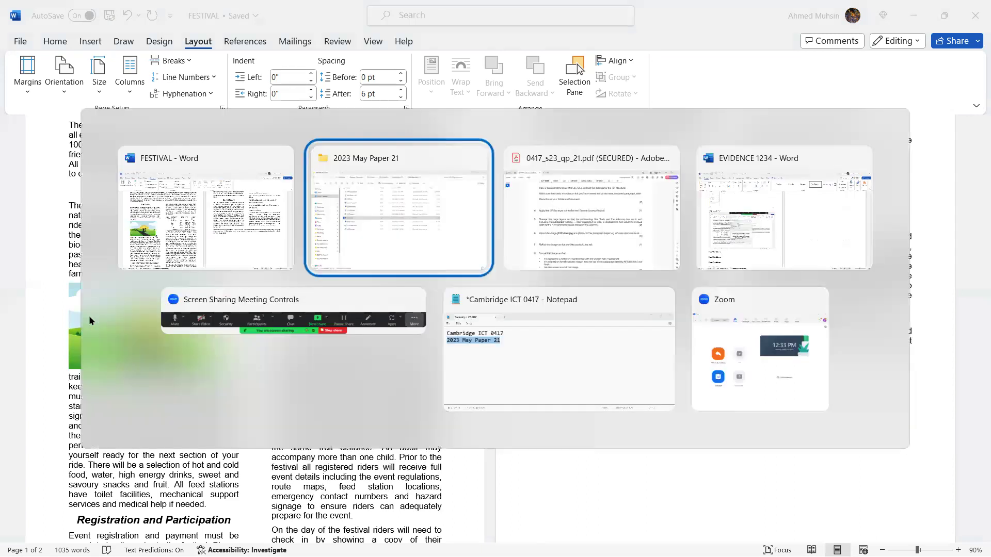
{"action": "scroll", "coordinate": [327, 354], "scroll_direction": "down", "scroll_amount": 1}
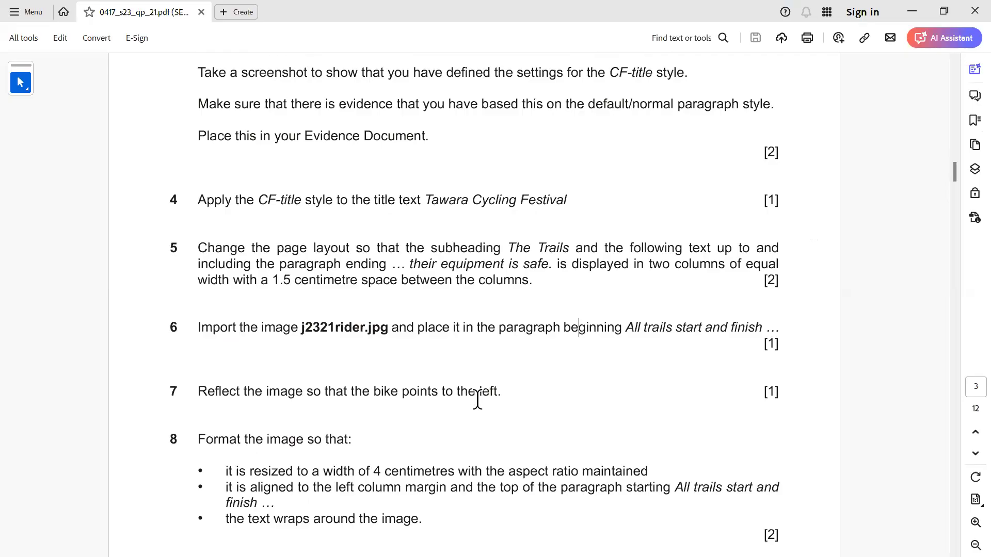
{"action": "key", "text": "alt+Tab"}
{"action": "left_click", "coordinate": [209, 335]}
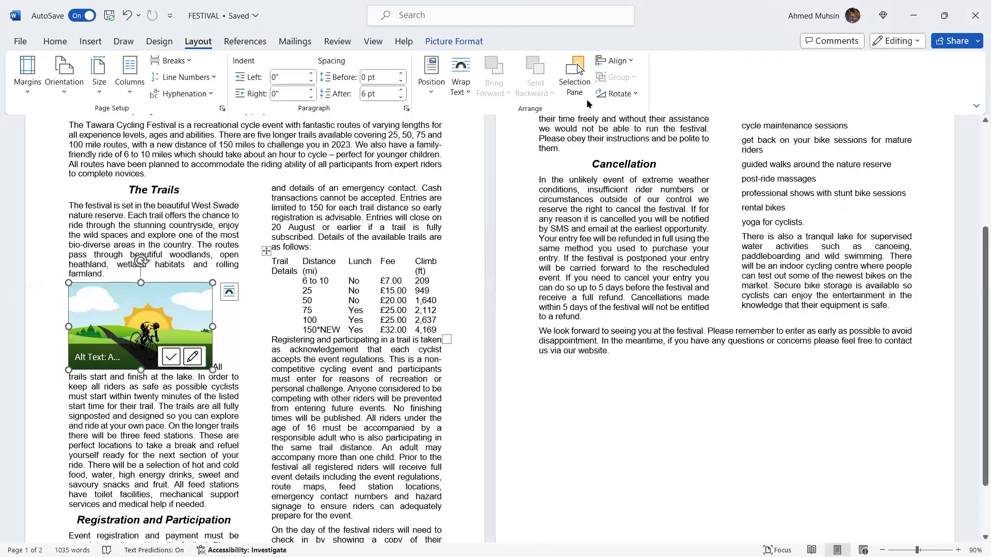
{"action": "left_click", "coordinate": [460, 46]}
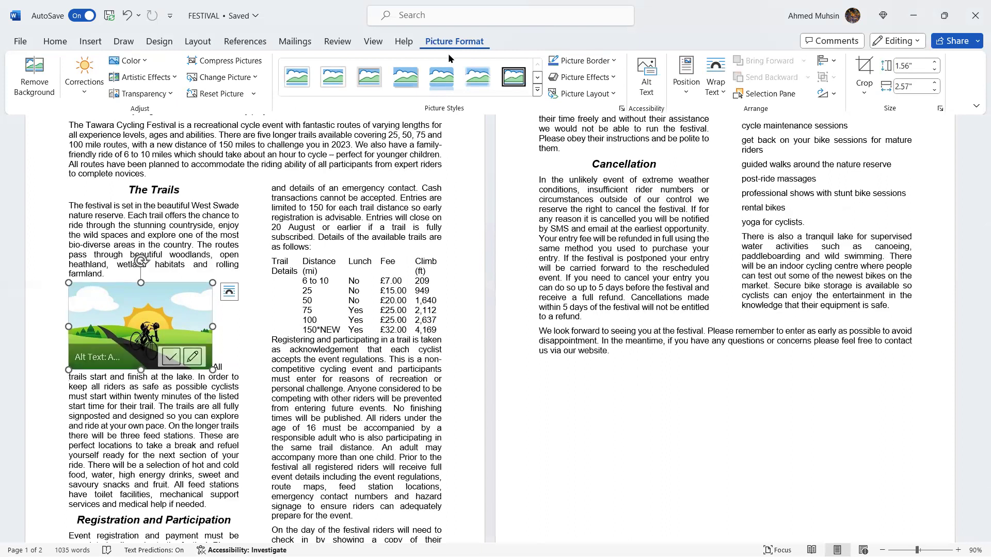
{"action": "left_click", "coordinate": [80, 95]}
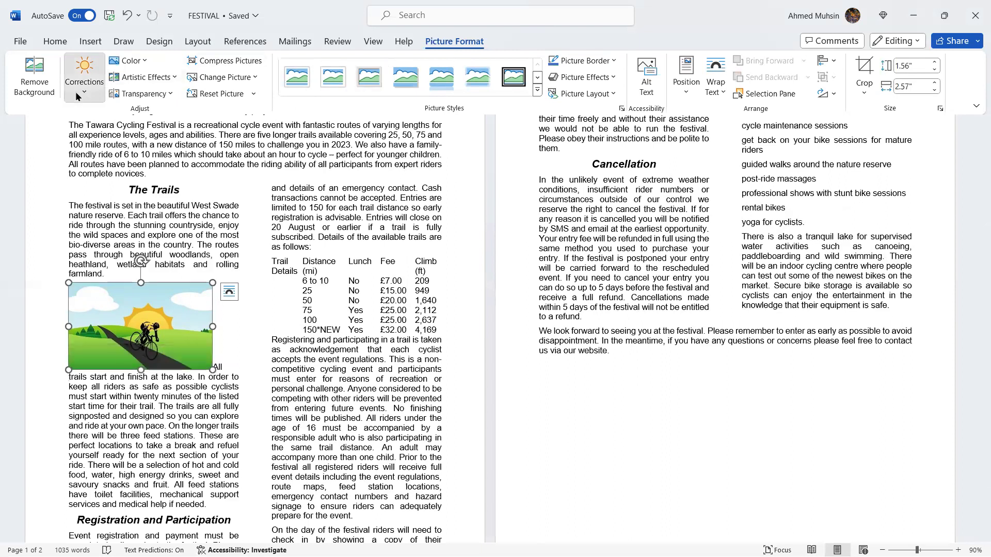
{"action": "left_click", "coordinate": [171, 32]}
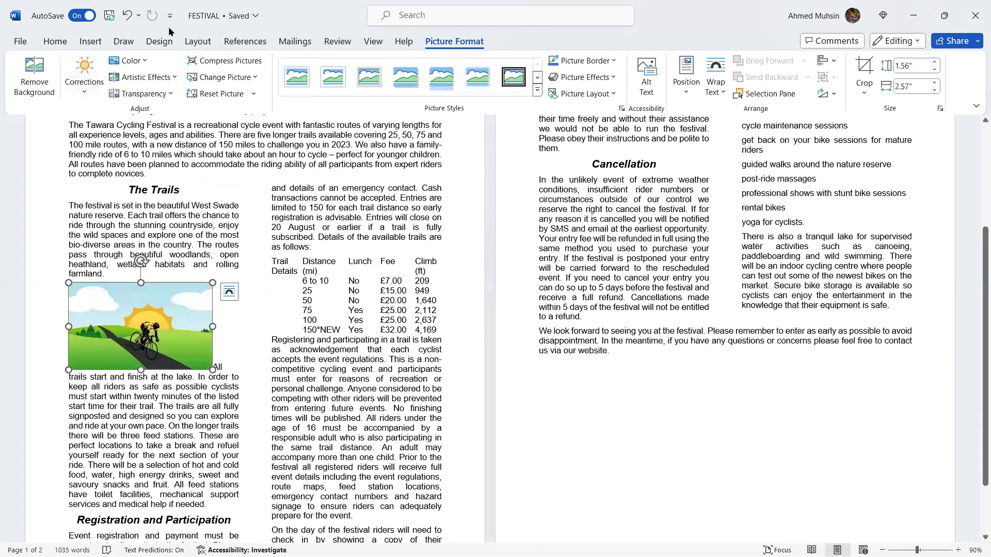
{"action": "left_click", "coordinate": [164, 78]}
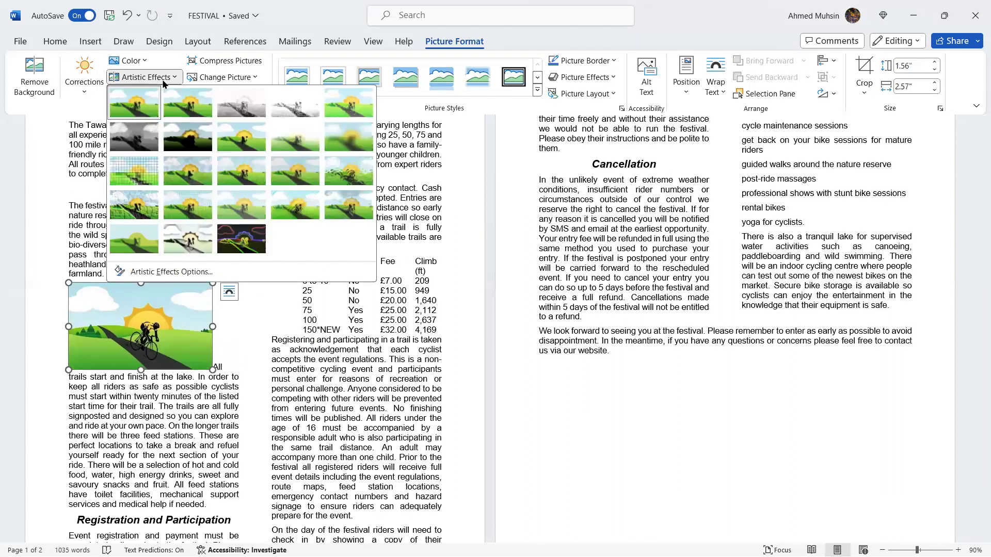
{"action": "left_click", "coordinate": [153, 57]}
{"action": "left_click", "coordinate": [160, 92]}
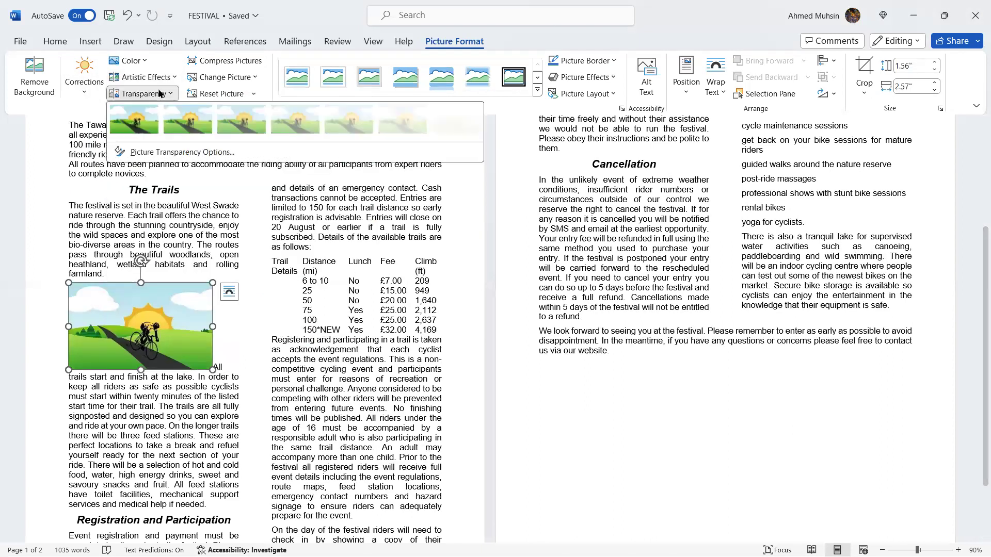
{"action": "left_click", "coordinate": [244, 78]}
{"action": "left_click", "coordinate": [261, 63]}
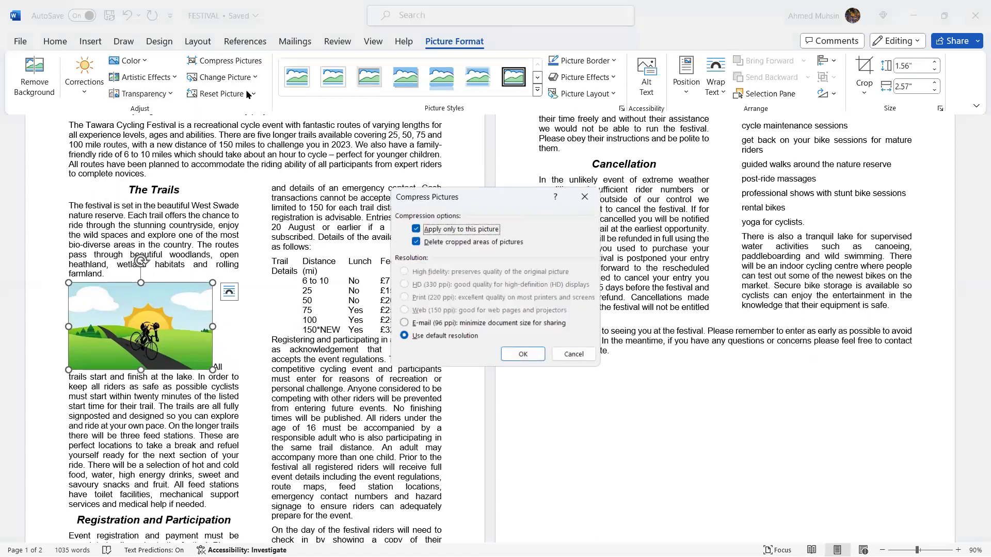
{"action": "left_click", "coordinate": [587, 352]}
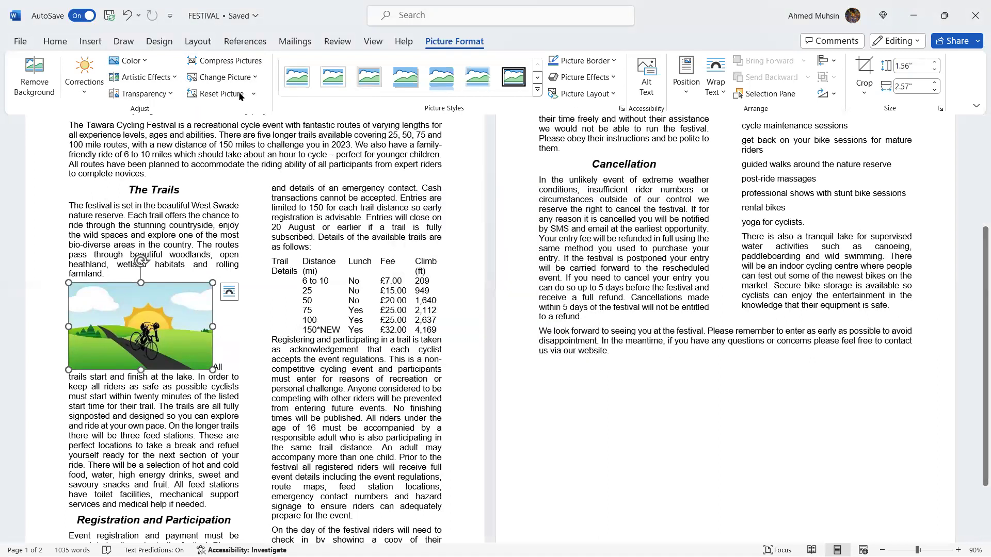
{"action": "left_click", "coordinate": [831, 65]}
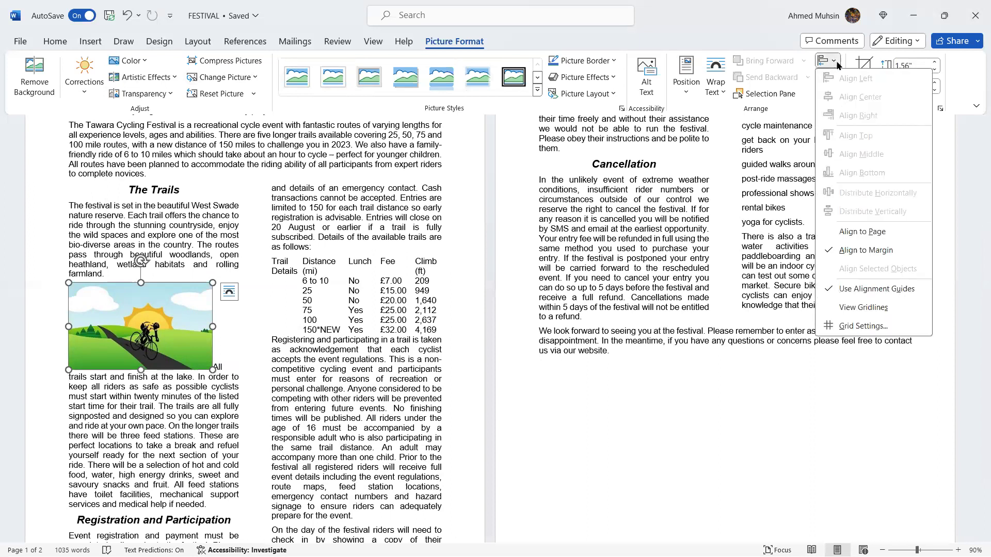
{"action": "left_click", "coordinate": [834, 61]}
- Flip the rider image horizontally so the bike points to the left, rechecking step 7 in the exam paper
{"action": "left_click", "coordinate": [833, 95]}
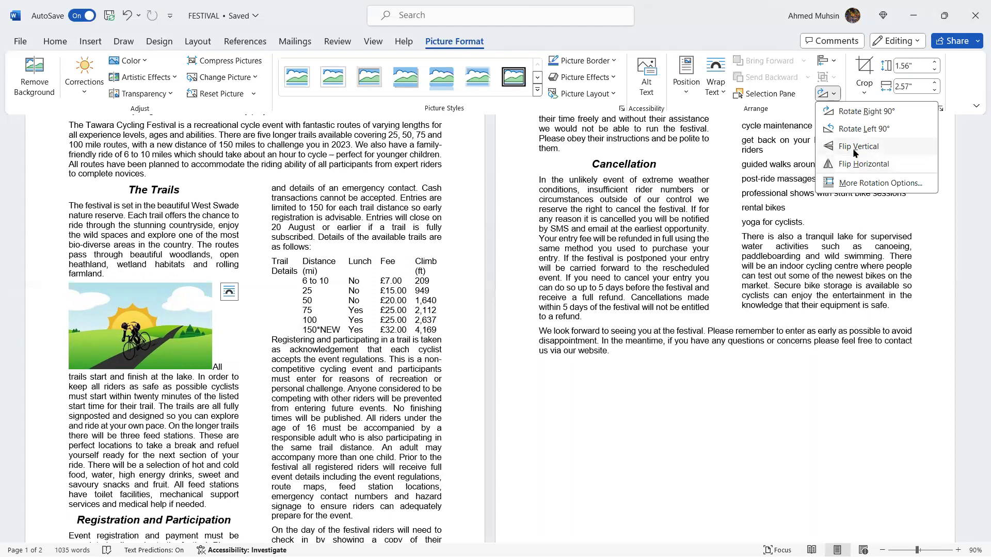
{"action": "left_click", "coordinate": [855, 164]}
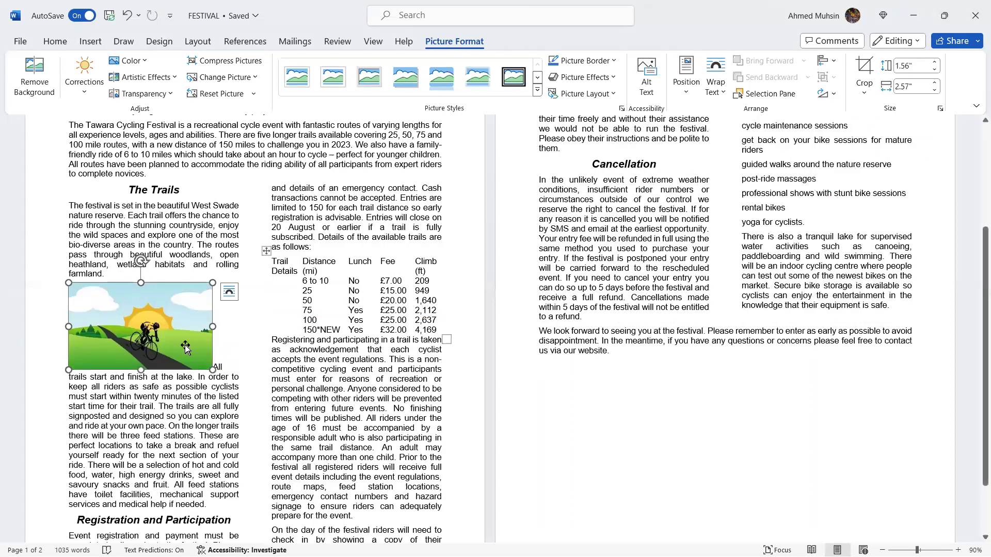
{"action": "key", "text": "alt+Tab"}
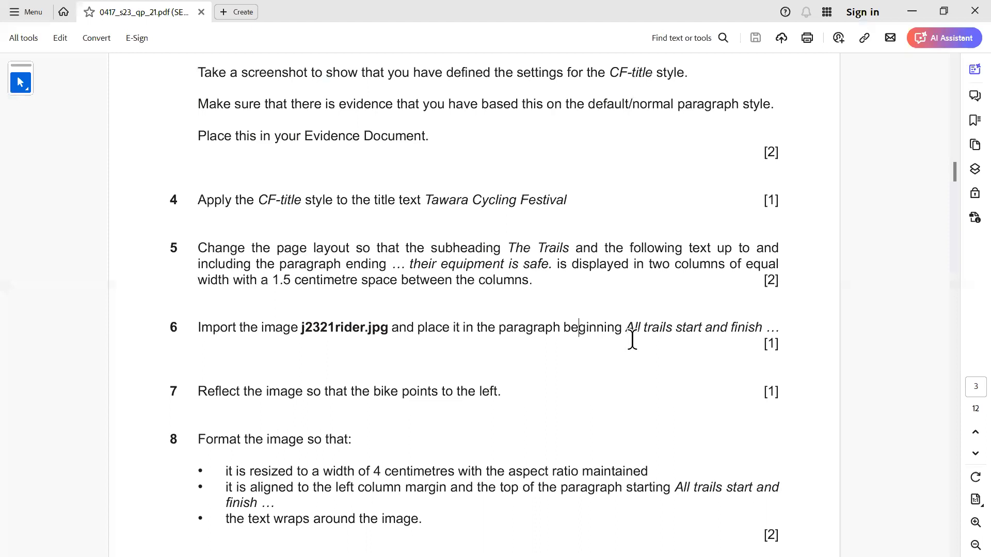
{"action": "scroll", "coordinate": [584, 444], "scroll_direction": "down", "scroll_amount": 1}
{"action": "left_click_drag", "start_coordinate": [373, 368], "coordinate": [495, 368]}
{"action": "key", "text": "alt+Tab"}
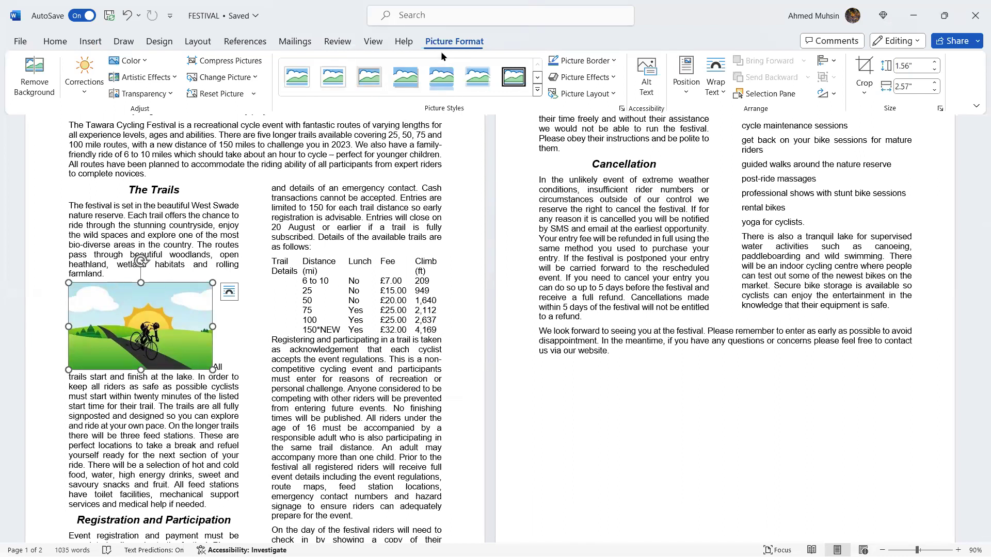
{"action": "left_click", "coordinate": [828, 95]}
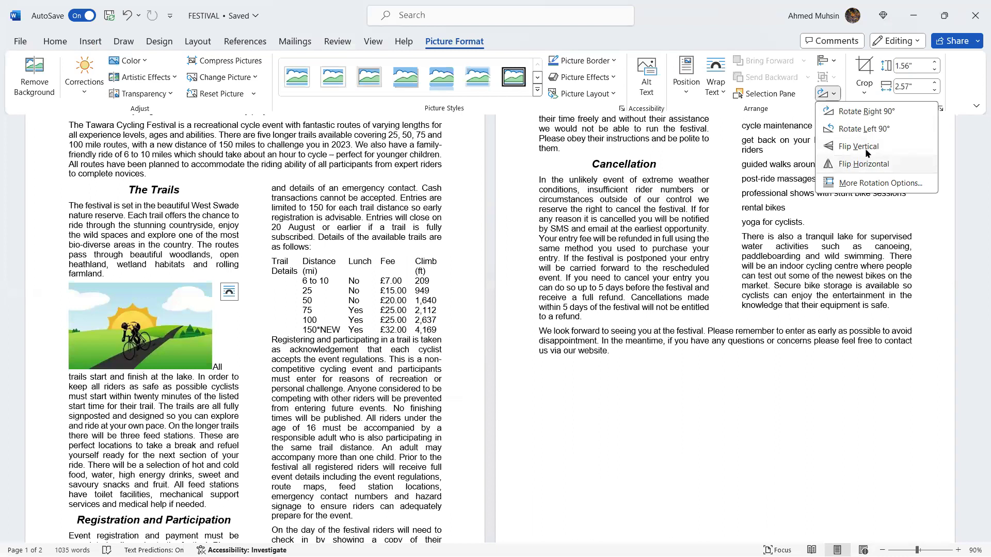
{"action": "left_click", "coordinate": [858, 164]}
{"action": "key", "text": "ctrl+z"}
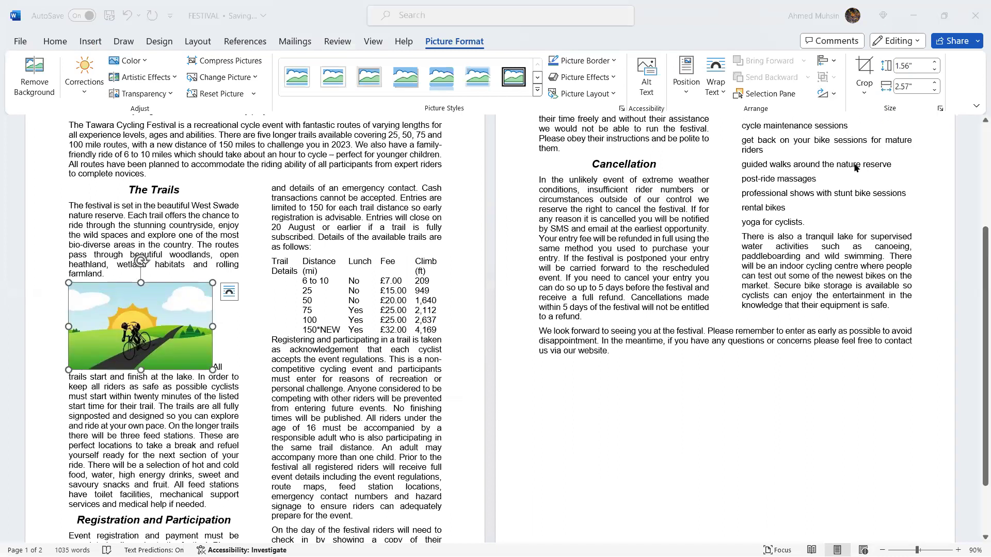
- Read the resizing requirement of step 8 in the exam paper and set the rider image's width to 4 cm
{"action": "key", "text": "alt+Tab"}
{"action": "scroll", "coordinate": [606, 333], "scroll_direction": "down", "scroll_amount": 1}
{"action": "left_click_drag", "start_coordinate": [311, 291], "coordinate": [336, 315]}
{"action": "left_click", "coordinate": [317, 326]}
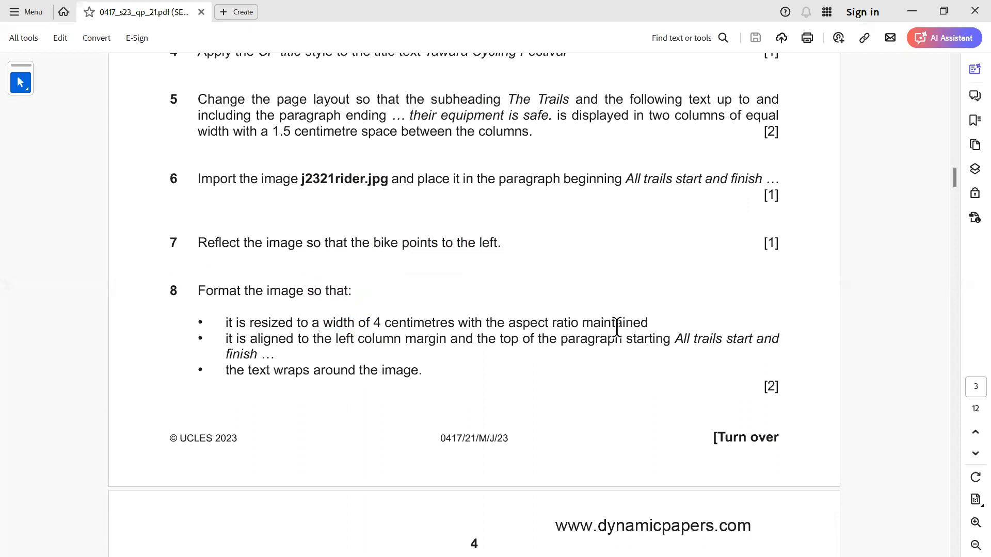
{"action": "key", "text": "alt+Tab"}
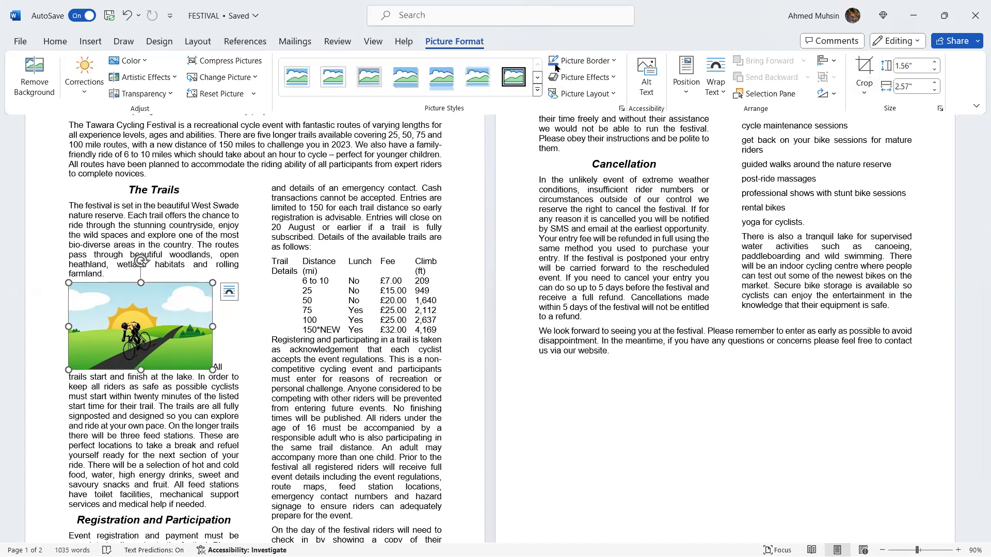
{"action": "left_click", "coordinate": [913, 87]}
{"action": "type", "text": "4cm"}
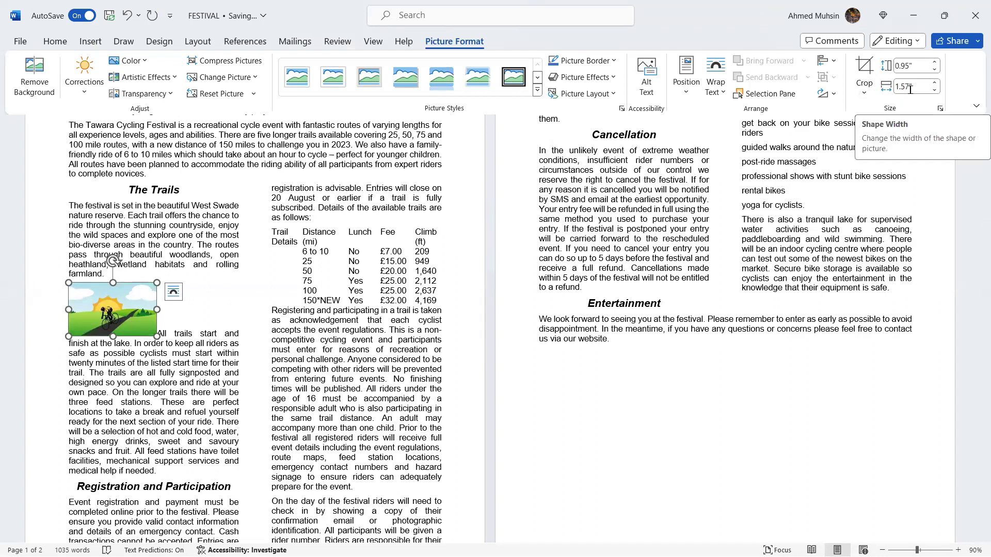
- Check the alignment and wrapping requirements in step 8 and apply Tight text wrapping to the rider image in FESTIVAL
{"action": "key", "text": "alt+Tab"}
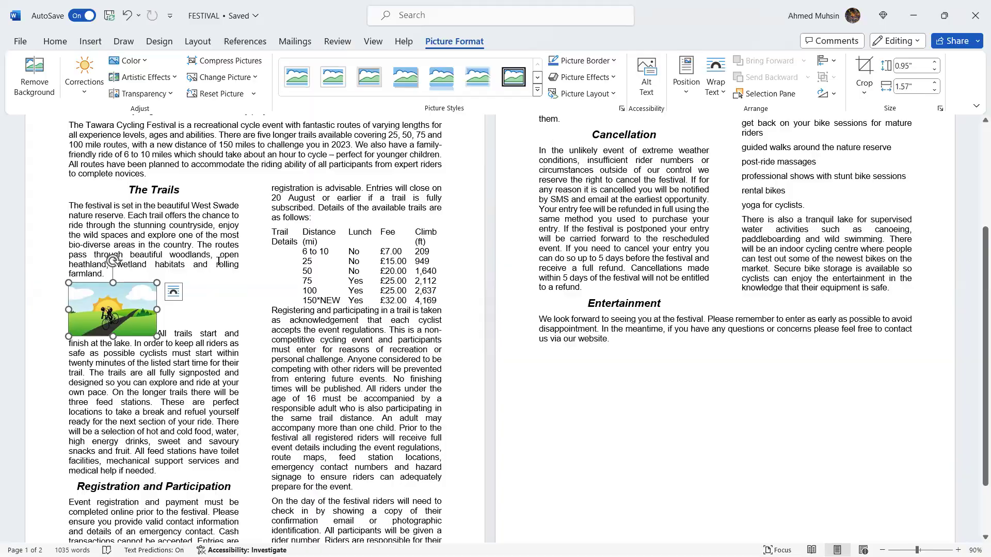
{"action": "key", "text": "alt+Tab"}
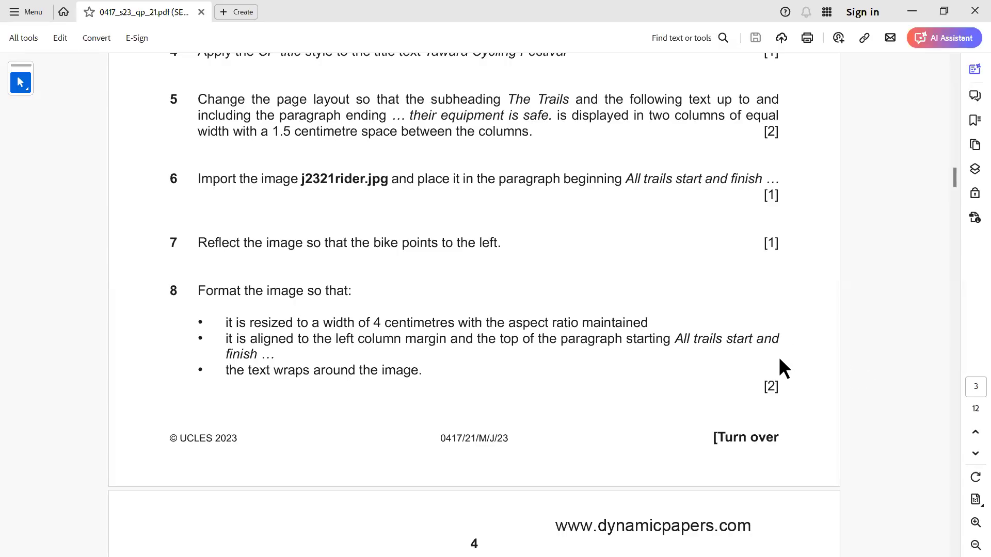
{"action": "key", "text": "alt+Tab"}
{"action": "key", "text": "alt+Tab"}
{"action": "left_click_drag", "start_coordinate": [226, 371], "coordinate": [329, 385]}
{"action": "key", "text": "alt+Tab"}
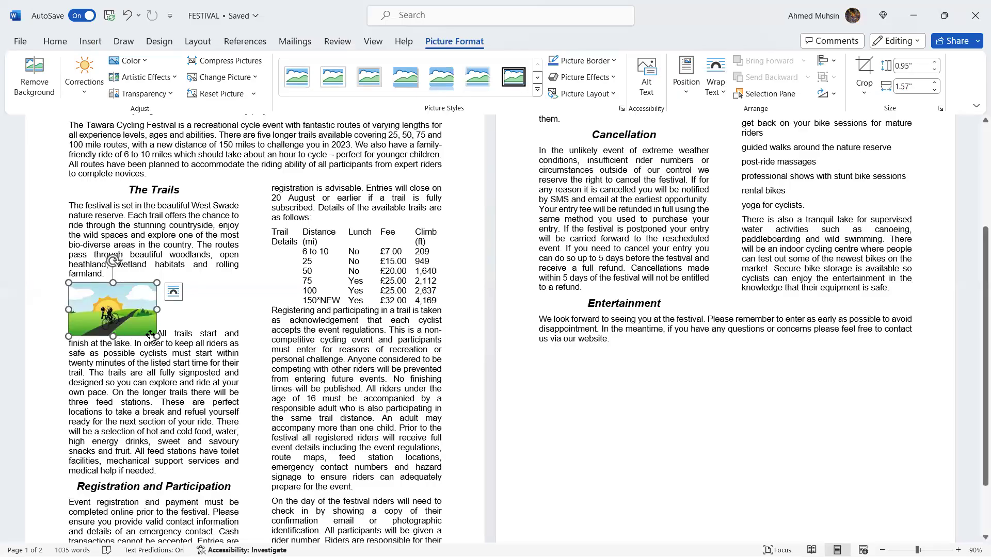
{"action": "left_click_drag", "start_coordinate": [155, 331], "coordinate": [128, 333]}
{"action": "left_click", "coordinate": [715, 83]}
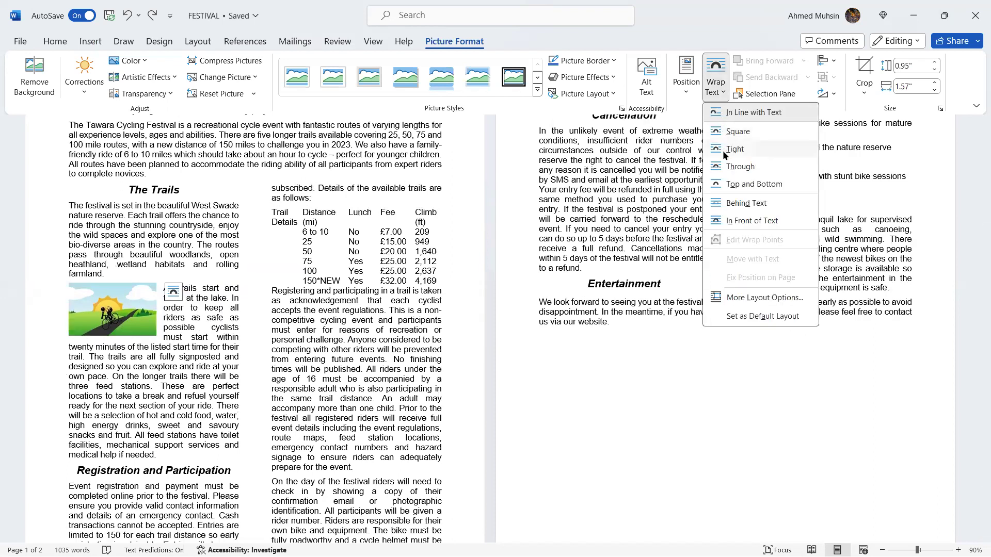
{"action": "left_click", "coordinate": [722, 150]}
- Examine the rider image's alignment with the "All trails start and finish" paragraph and review its text wrapping options
{"action": "left_click", "coordinate": [161, 322]}
{"action": "left_click", "coordinate": [119, 298]}
{"action": "left_click", "coordinate": [161, 286]}
{"action": "left_click", "coordinate": [147, 292]}
{"action": "left_click", "coordinate": [221, 299]}
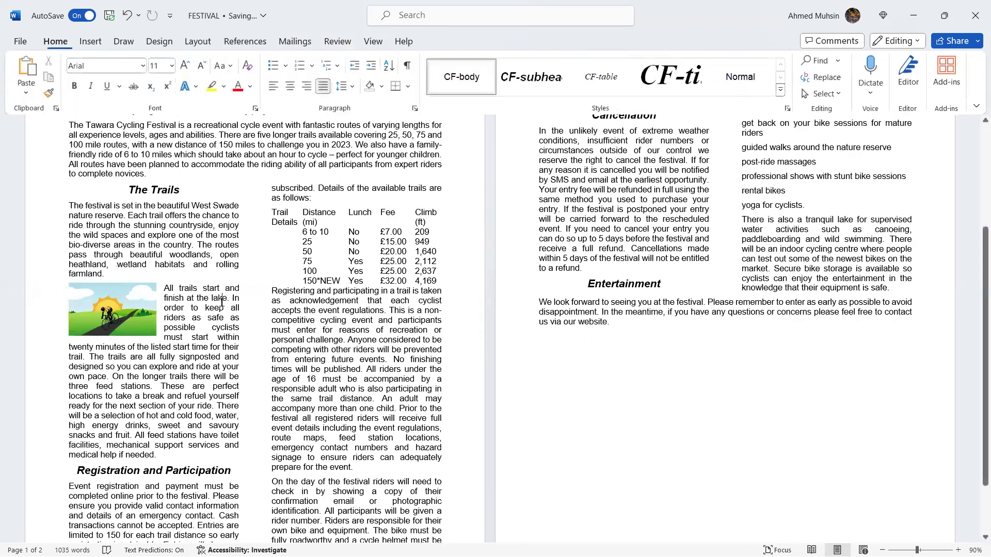
{"action": "left_click", "coordinate": [112, 300]}
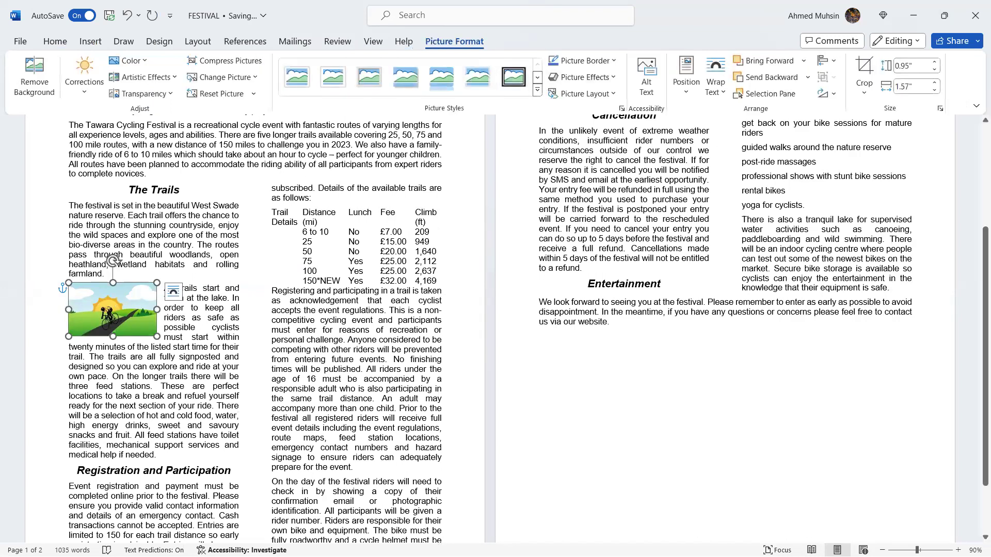
{"action": "left_click", "coordinate": [712, 96]}
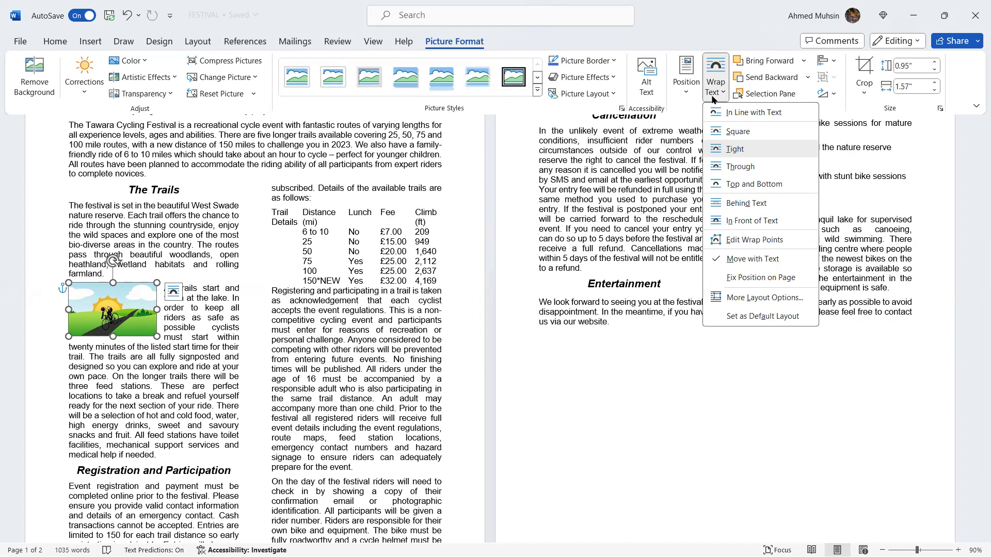
{"action": "left_click", "coordinate": [523, 386]}
- Read step 9 in the exam paper and apply bullets to the FESTIVAL lines from "bike handling for children" to "yoga for cyclists."
{"action": "key", "text": "alt+Tab"}
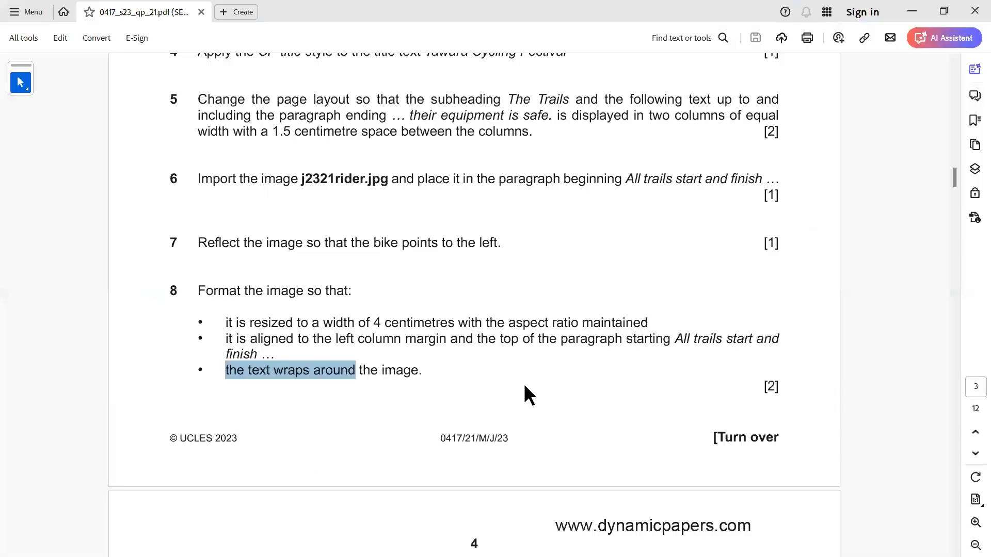
{"action": "scroll", "coordinate": [524, 383], "scroll_direction": "down", "scroll_amount": 4}
{"action": "scroll", "coordinate": [524, 383], "scroll_direction": "down", "scroll_amount": 2}
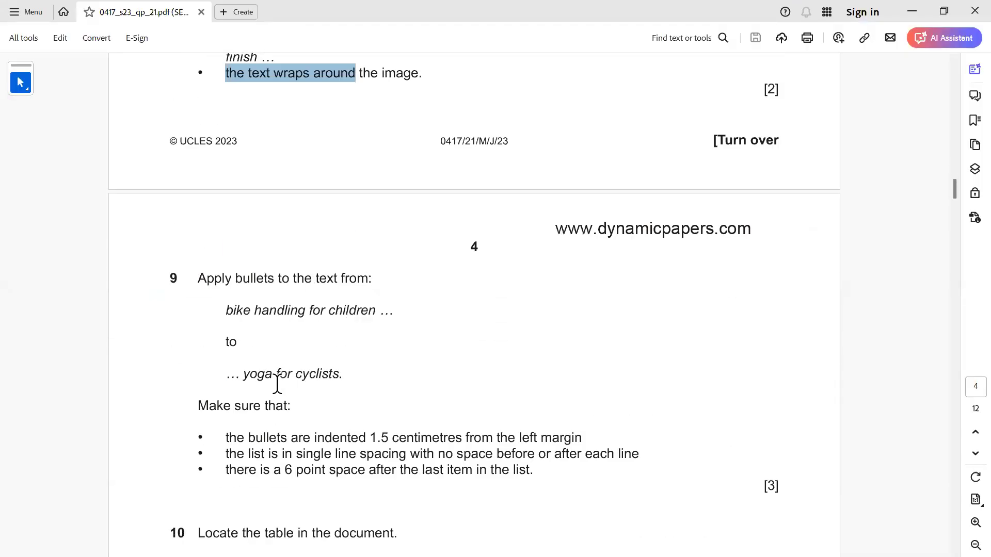
{"action": "key", "text": "alt+Tab"}
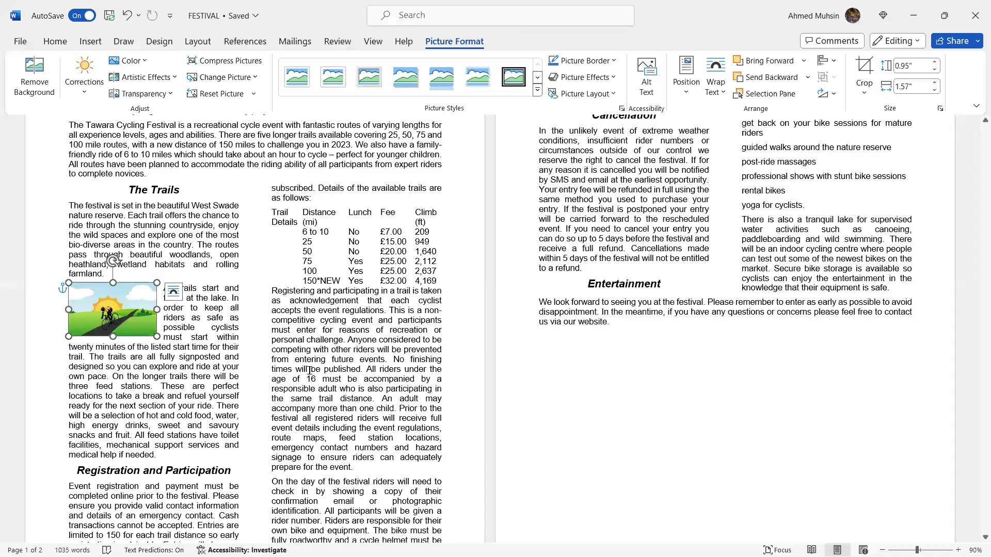
{"action": "scroll", "coordinate": [503, 333], "scroll_direction": "up", "scroll_amount": 3}
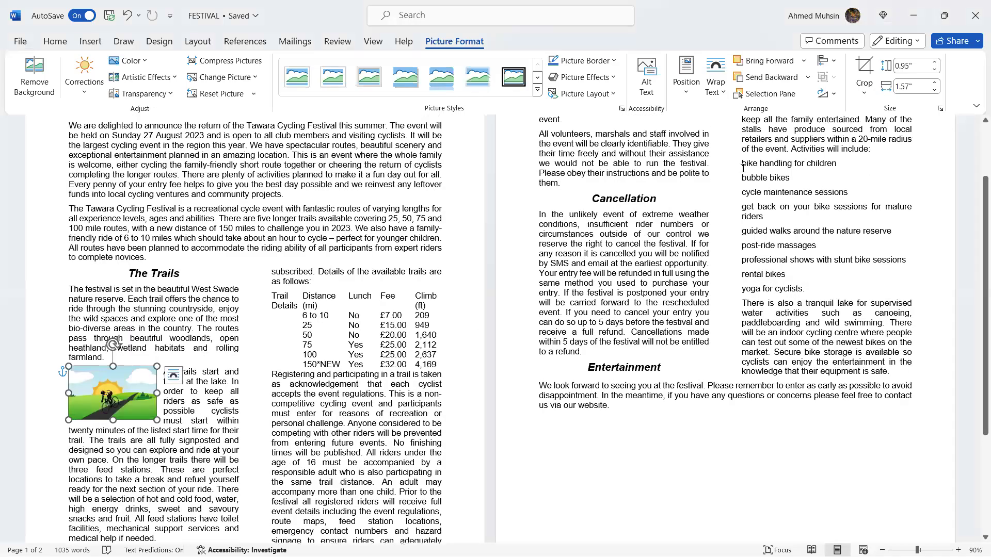
{"action": "left_click_drag", "start_coordinate": [739, 164], "coordinate": [807, 287]}
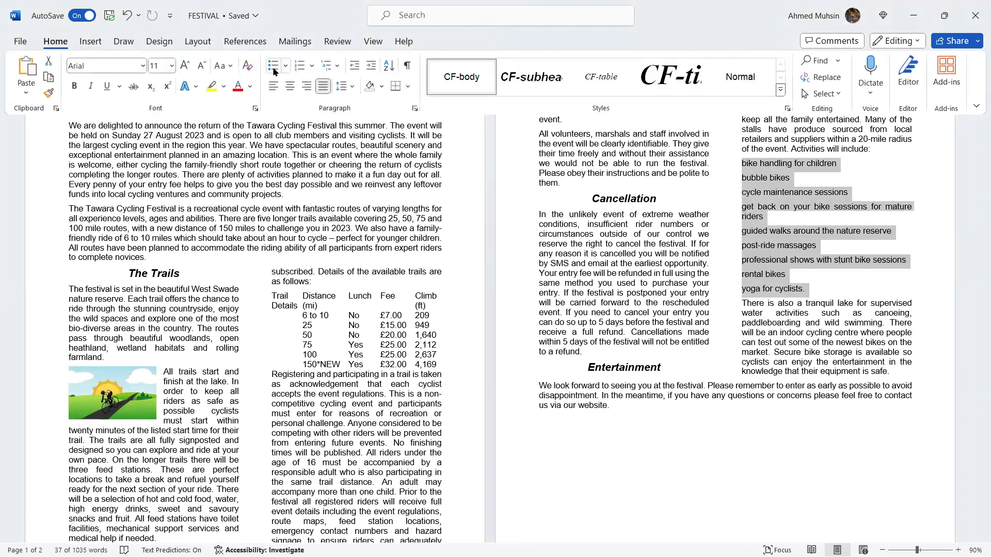
{"action": "left_click", "coordinate": [274, 70]}
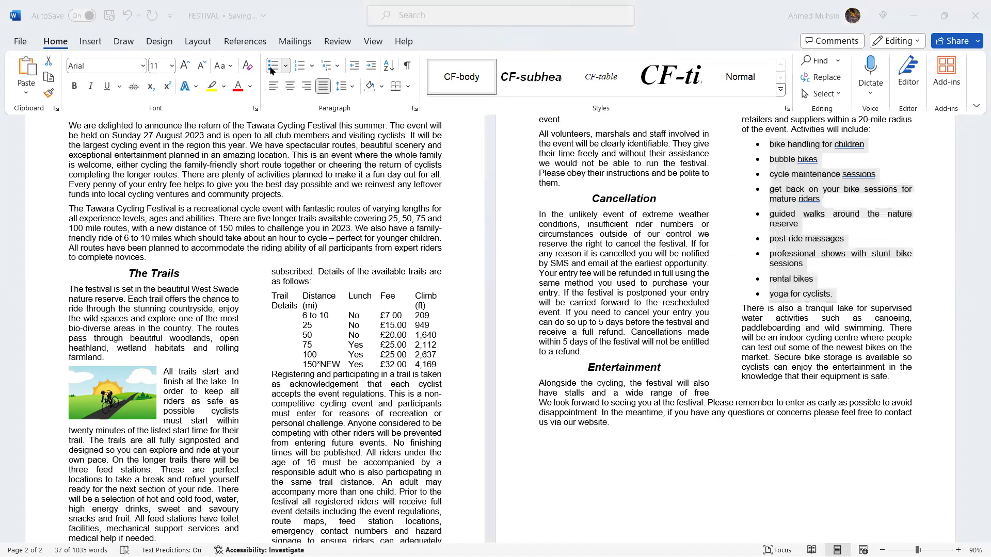
- Check the indent and spacing requirements in step 9 of the exam paper and select the bulleted activities list in FESTIVAL
{"action": "key", "text": "alt+Tab"}
{"action": "scroll", "coordinate": [410, 383], "scroll_direction": "down", "scroll_amount": 1}
{"action": "scroll", "coordinate": [410, 382], "scroll_direction": "down", "scroll_amount": 1}
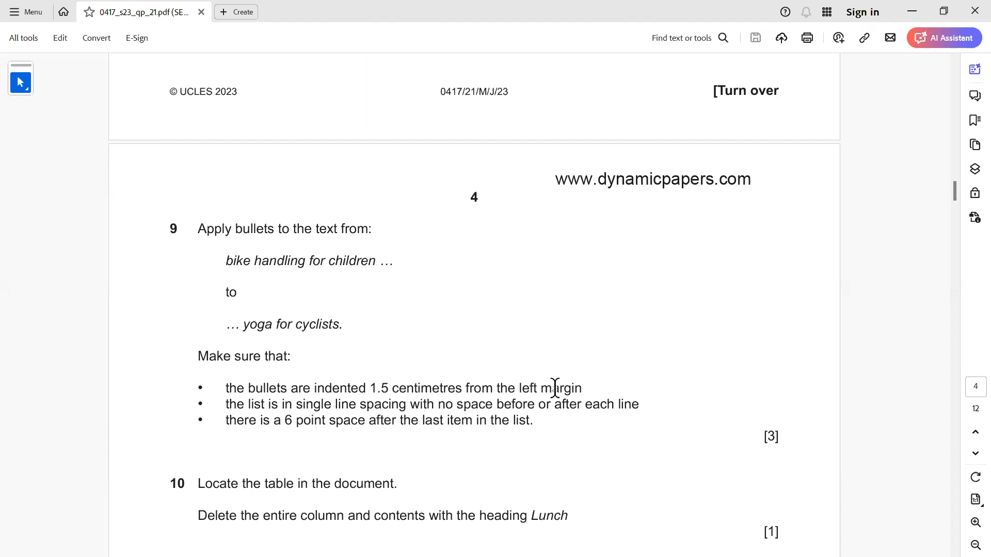
{"action": "key", "text": "alt+Tab"}
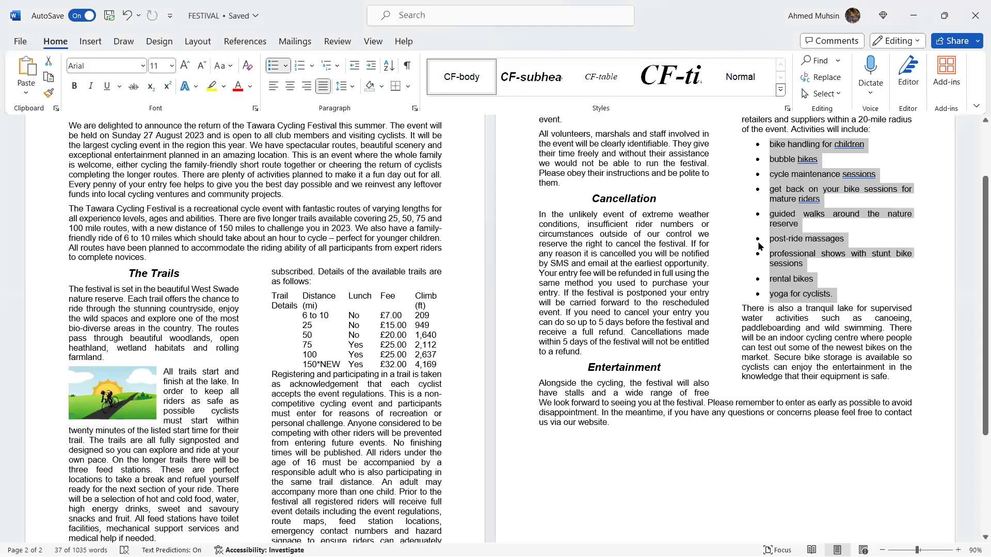
{"action": "left_click", "coordinate": [772, 178]}
{"action": "left_click_drag", "start_coordinate": [769, 141], "coordinate": [833, 295]}
{"action": "right_click", "coordinate": [786, 219]}
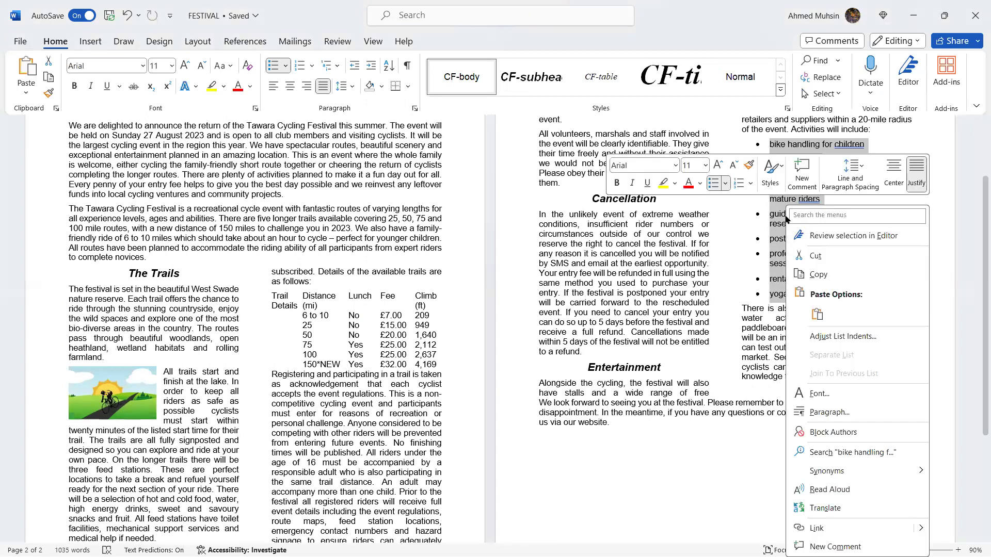
{"action": "left_click", "coordinate": [826, 398]}
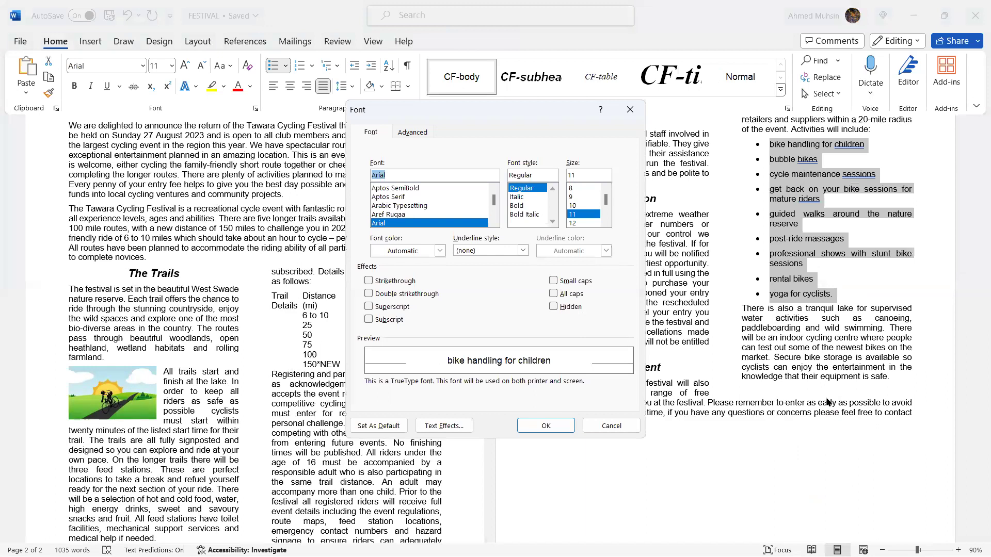
{"action": "left_click", "coordinate": [403, 135]}
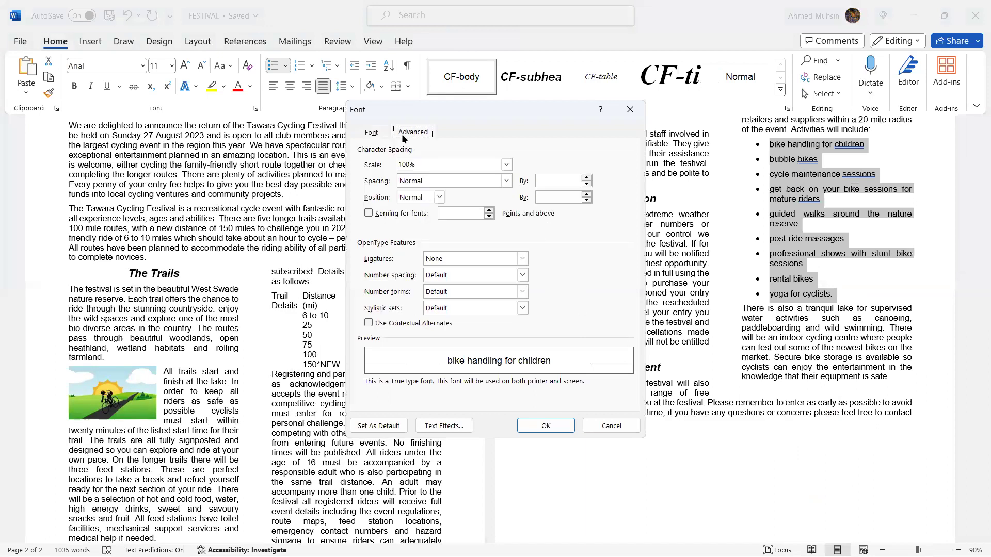
{"action": "left_click", "coordinate": [601, 425]}
- Set the left indent of the bulleted activities list to 1.5 cm, checking the value against step 9 of the exam paper
{"action": "right_click", "coordinate": [772, 186]}
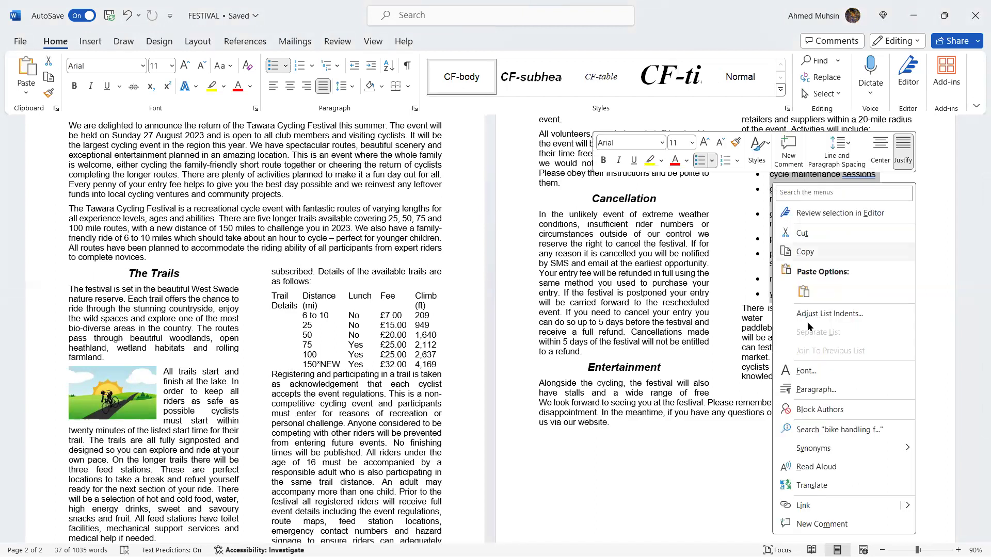
{"action": "left_click", "coordinate": [813, 391]}
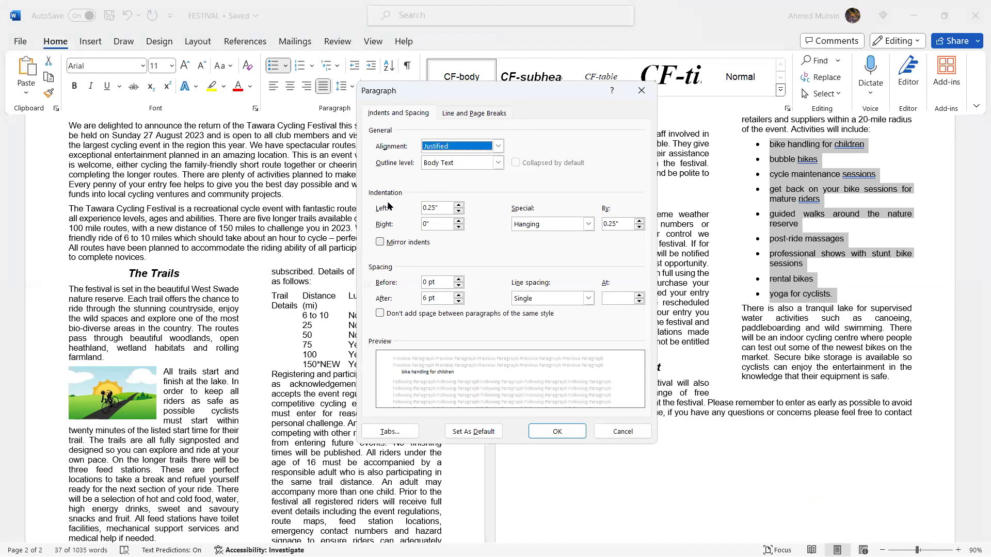
{"action": "key", "text": "alt+Tab"}
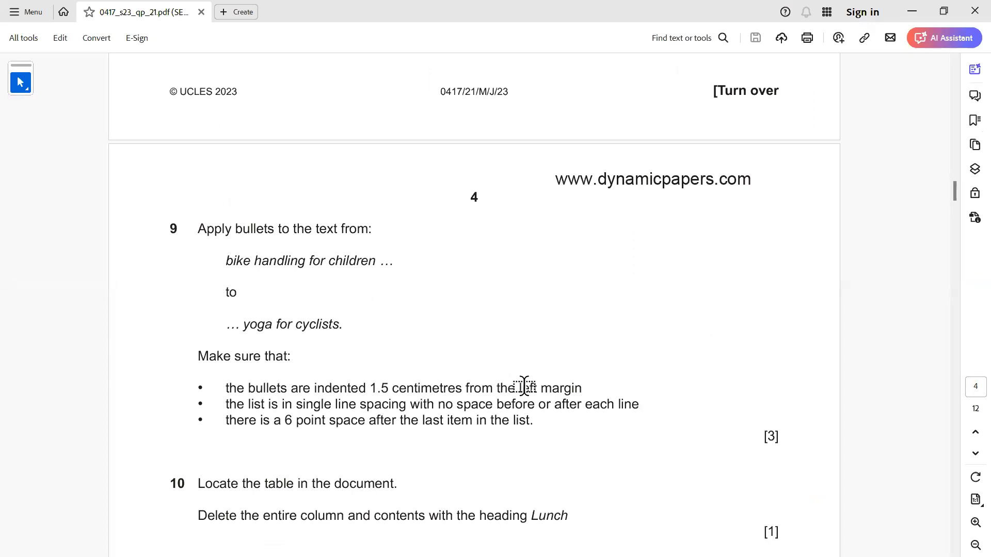
{"action": "key", "text": "alt+Tab"}
{"action": "left_click_drag", "start_coordinate": [436, 207], "coordinate": [380, 211]}
{"action": "type", "text": "1.5cm"}
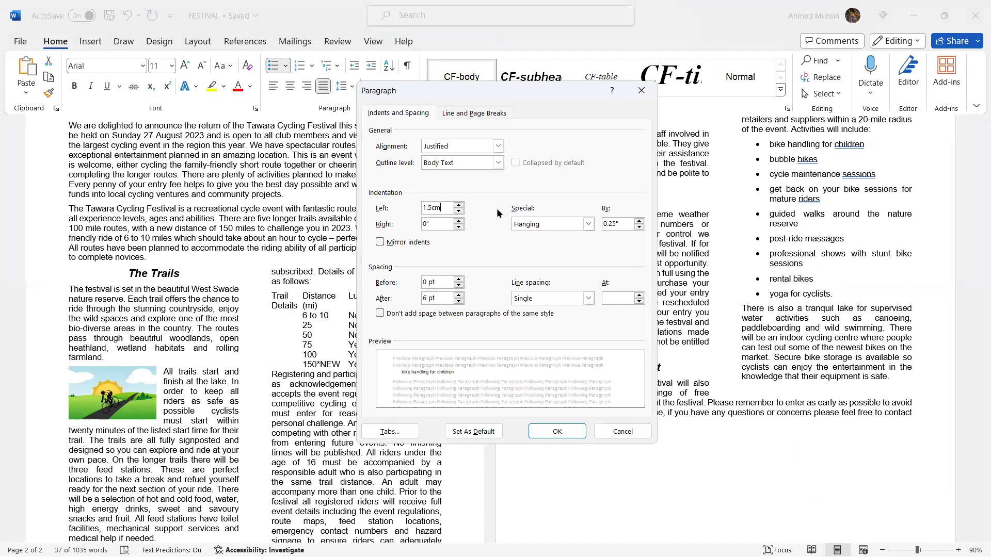
- Check step 9's line spacing requirement and apply single line spacing with 0 pt after each bulleted item
{"action": "key", "text": "alt+Tab"}
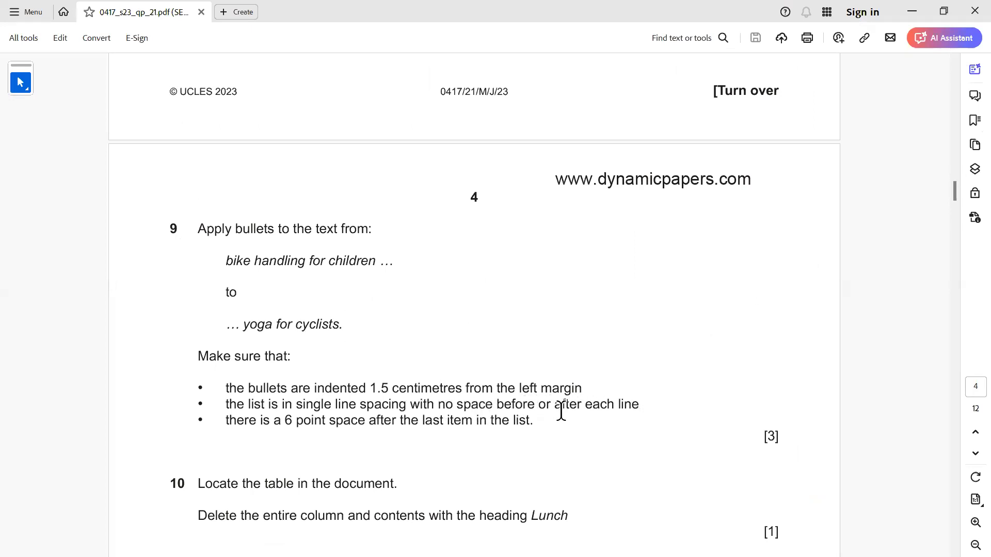
{"action": "key", "text": "alt+Tab"}
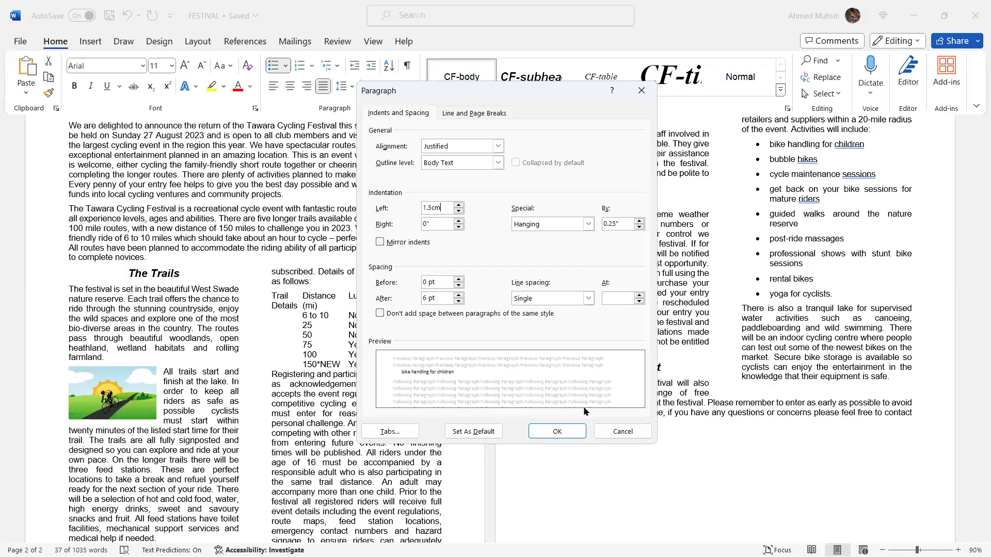
{"action": "left_click", "coordinate": [535, 297]}
{"action": "left_click", "coordinate": [536, 298]}
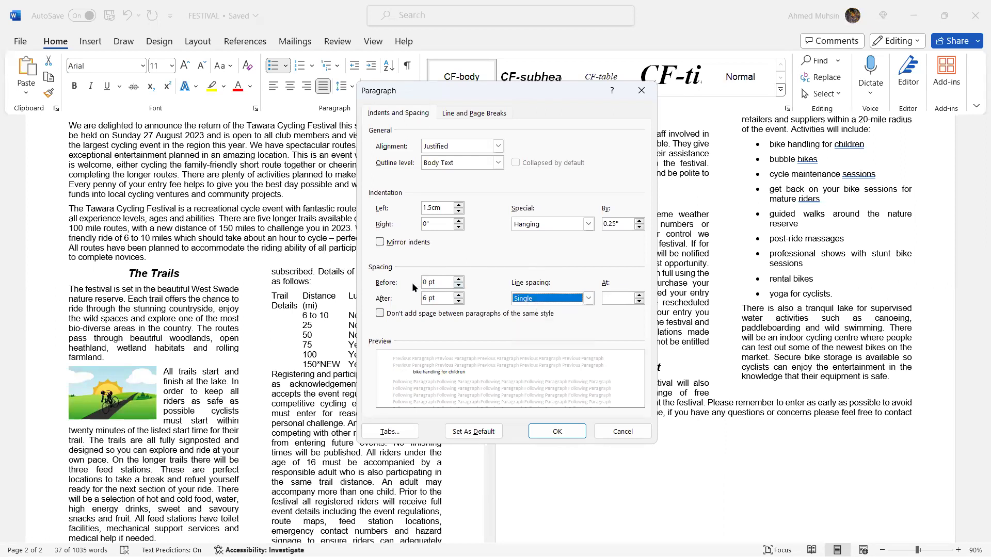
{"action": "left_click", "coordinate": [458, 301]}
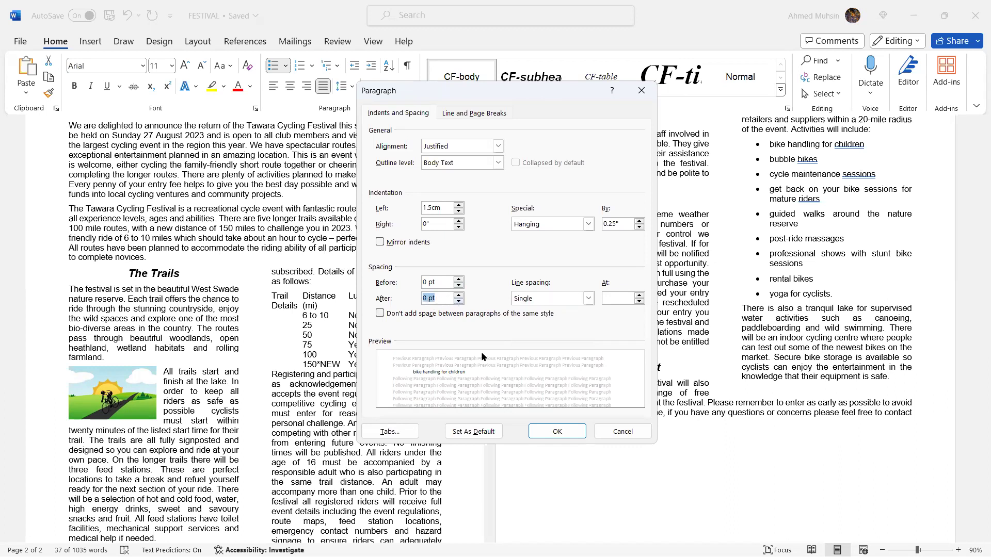
{"action": "left_click", "coordinate": [568, 431]}
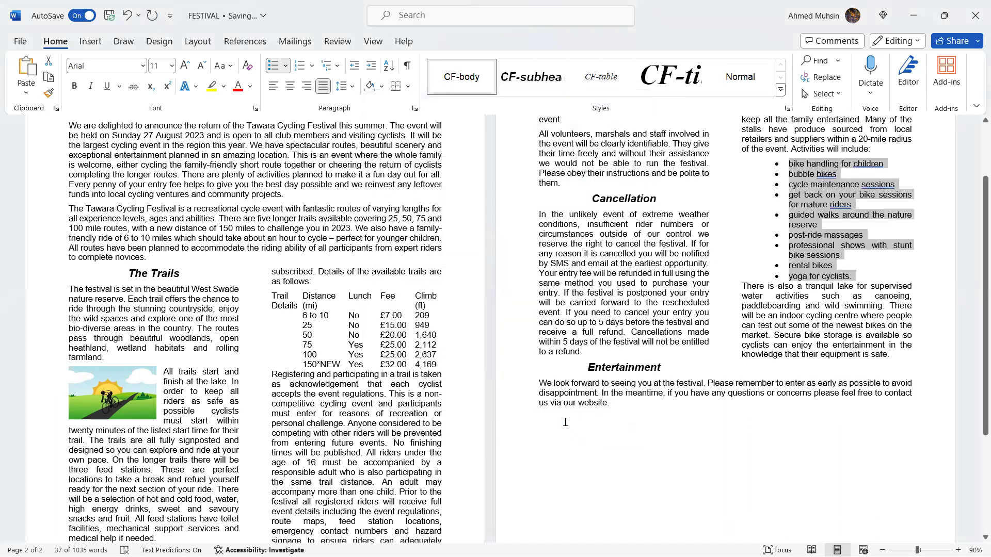
- Check step 9's last requirement in the exam paper and set 6 pt spacing after the "yoga for cyclists." bullet in FESTIVAL
{"action": "key", "text": "alt+Tab"}
{"action": "left_click_drag", "start_coordinate": [252, 423], "coordinate": [492, 426]}
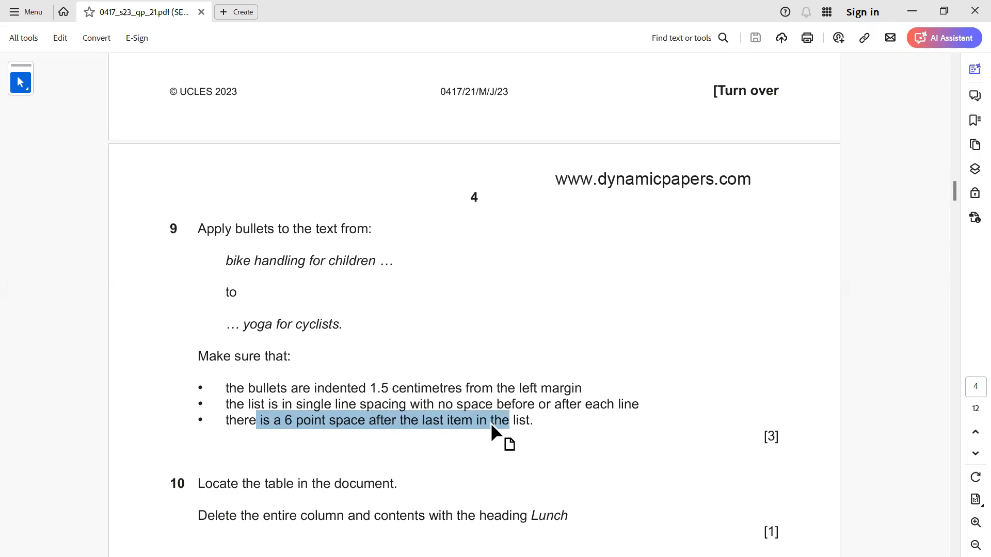
{"action": "key", "text": "alt+Tab"}
{"action": "left_click", "coordinate": [799, 277]}
{"action": "left_click_drag", "start_coordinate": [798, 277], "coordinate": [852, 280]}
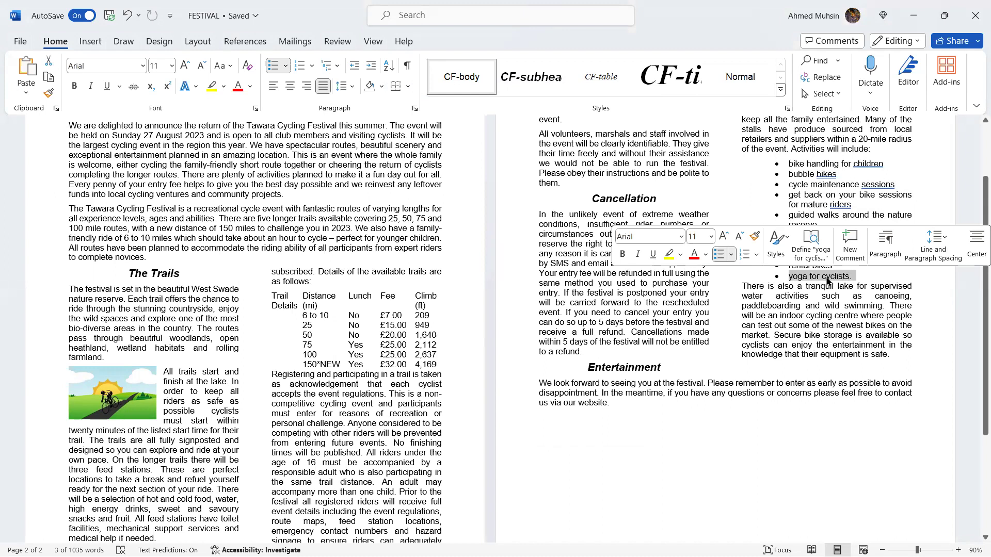
{"action": "right_click", "coordinate": [826, 279]}
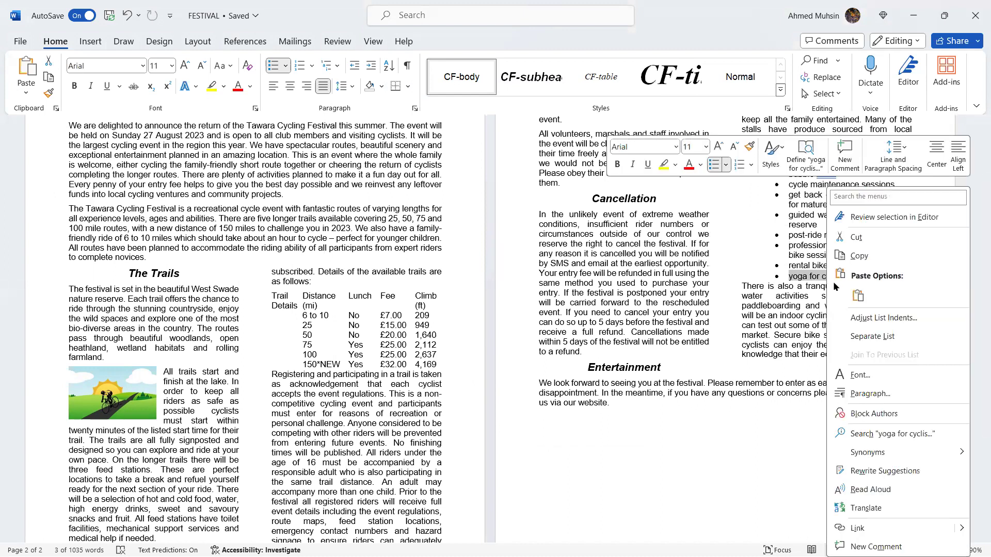
{"action": "left_click", "coordinate": [859, 394]}
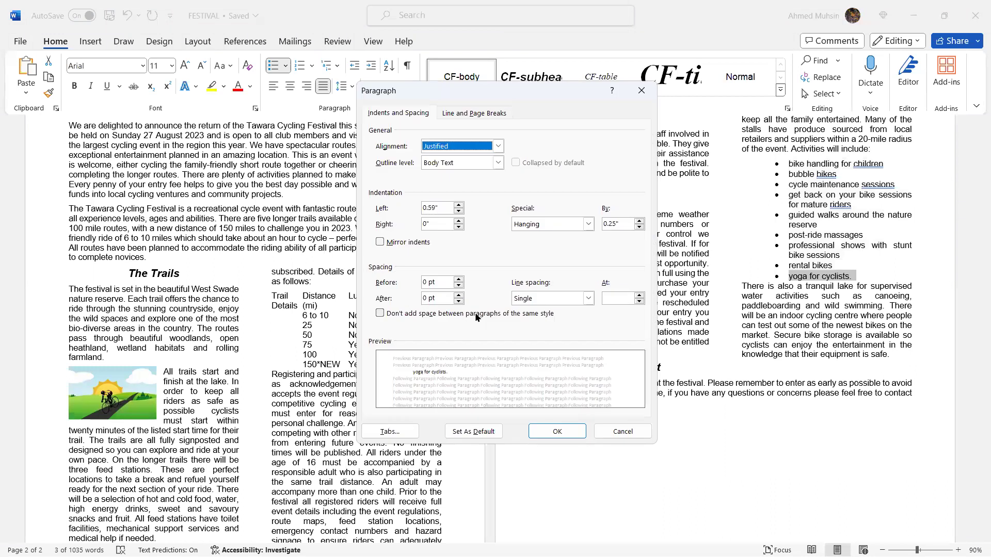
{"action": "left_click", "coordinate": [457, 296]}
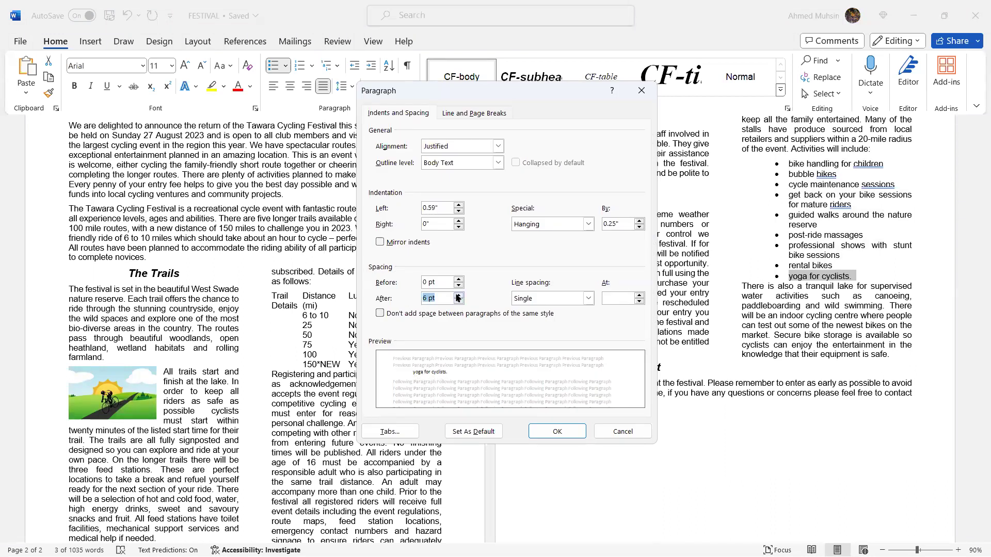
{"action": "left_click", "coordinate": [531, 432]}
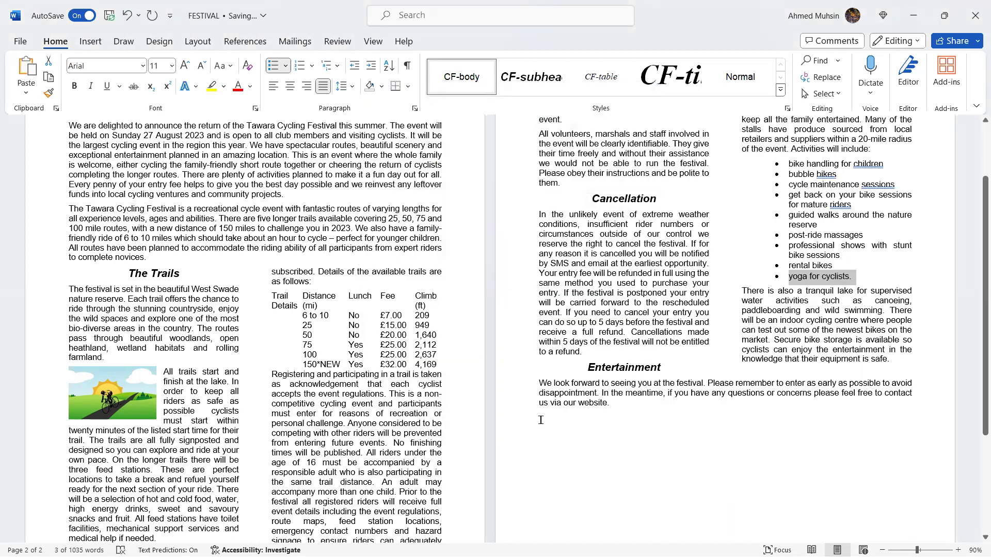
- Read step 10 in the exam paper and locate the Lunch column of the trail table in FESTIVAL
{"action": "key", "text": "alt+Tab"}
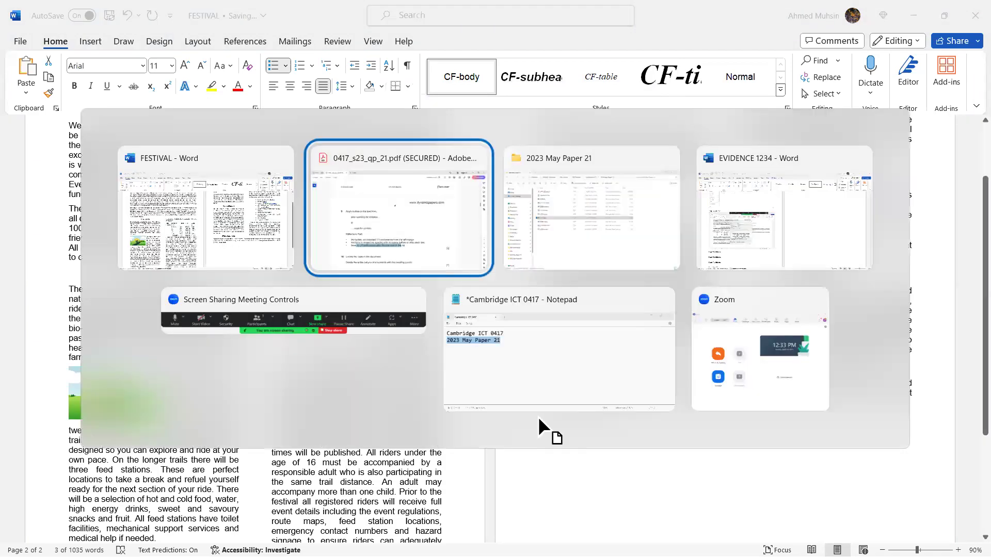
{"action": "scroll", "coordinate": [536, 382], "scroll_direction": "down", "scroll_amount": 3}
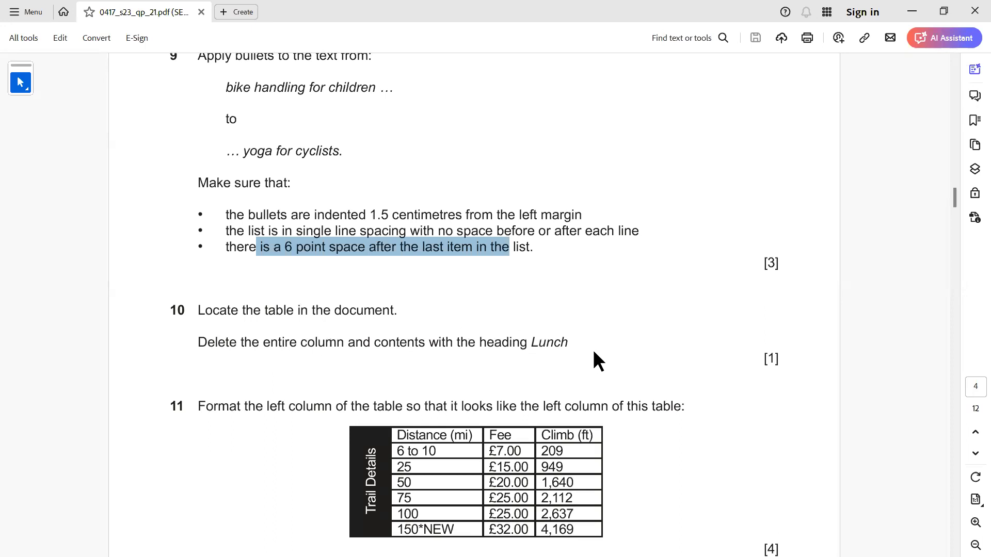
{"action": "key", "text": "alt+Tab"}
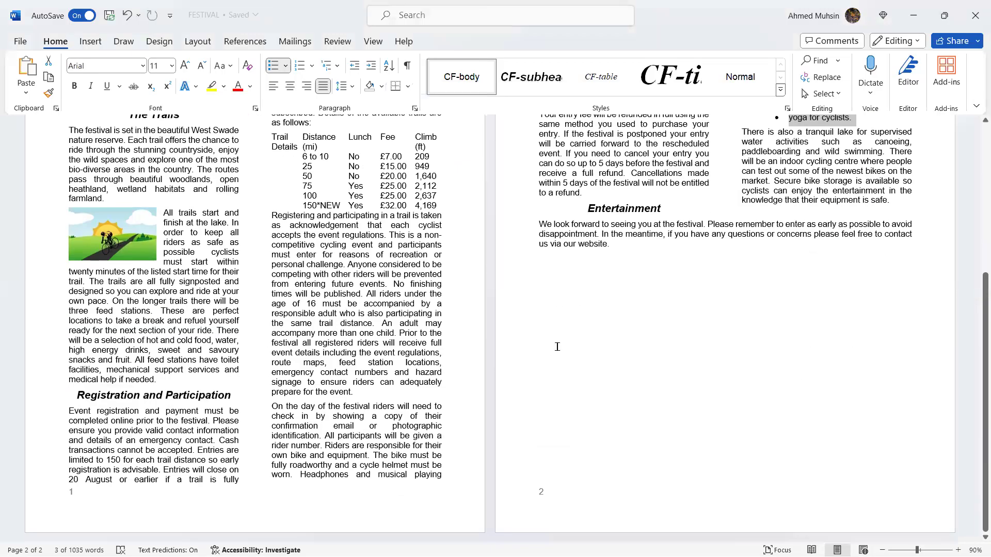
{"action": "scroll", "coordinate": [557, 346], "scroll_direction": "up", "scroll_amount": 3}
{"action": "left_click_drag", "start_coordinate": [351, 301], "coordinate": [350, 367]}
{"action": "key", "text": "alt+Tab"}
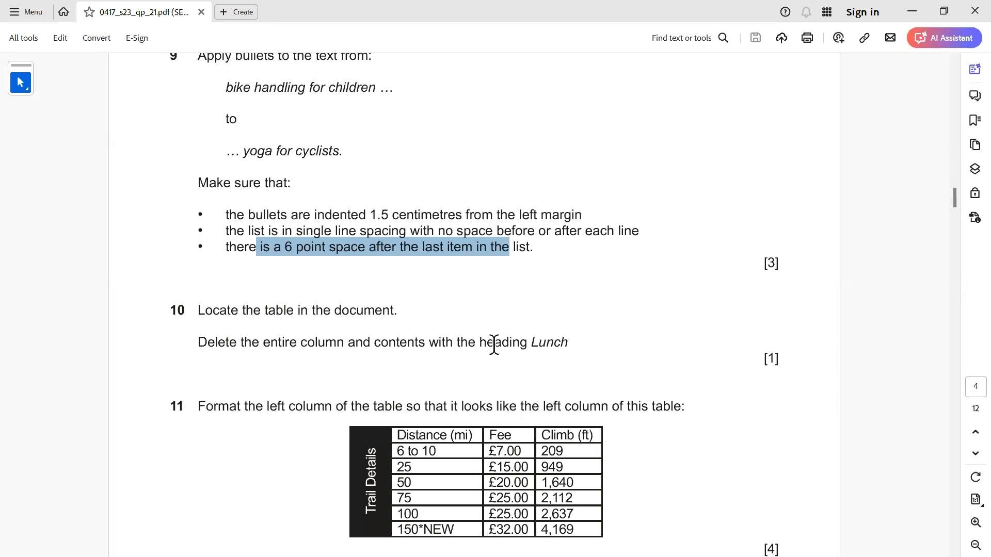
{"action": "key", "text": "alt+Tab"}
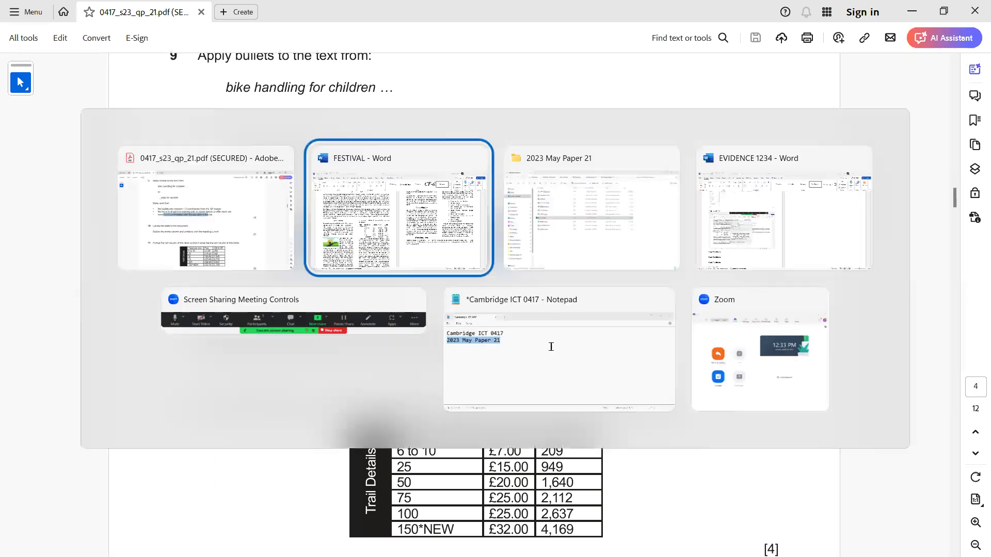
- Try deleting the Lunch column from the trail table and undo the deletion
{"action": "left_click_drag", "start_coordinate": [368, 308], "coordinate": [364, 374]}
{"action": "right_click", "coordinate": [356, 361]}
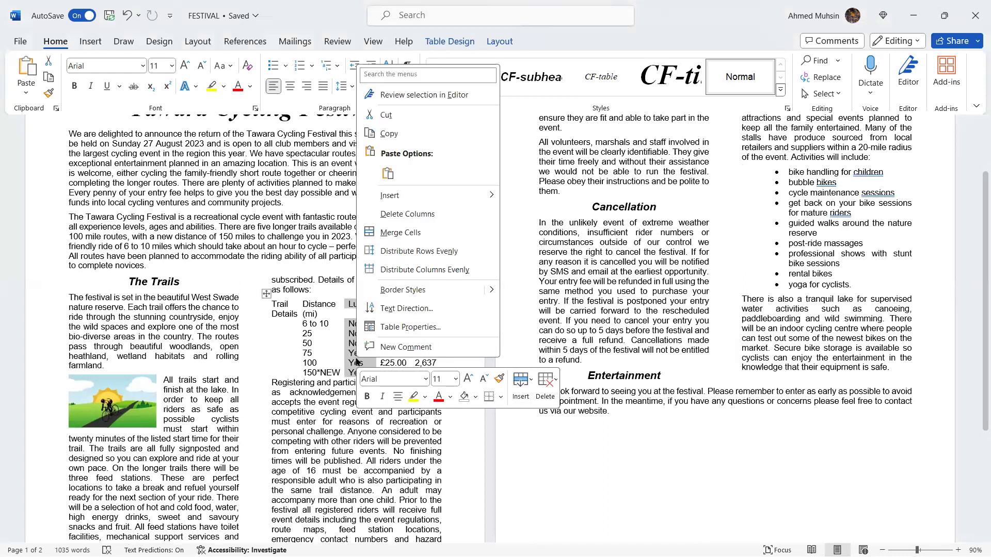
{"action": "left_click", "coordinate": [405, 215]}
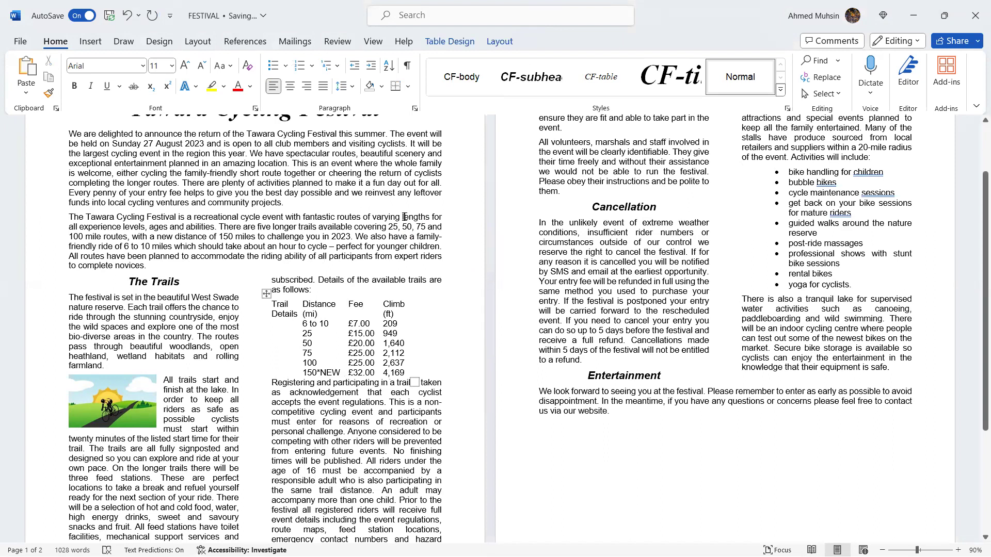
{"action": "key", "text": "ctrl+z"}
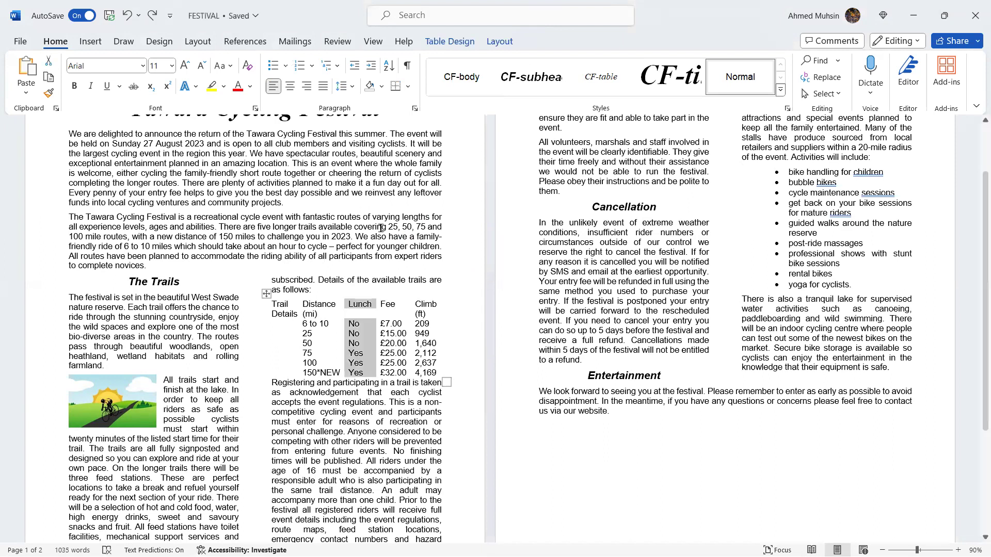
- Delete the entire Lunch column with its contents from the trail details table
{"action": "left_click", "coordinate": [355, 335]}
{"action": "left_click_drag", "start_coordinate": [355, 304], "coordinate": [355, 375]}
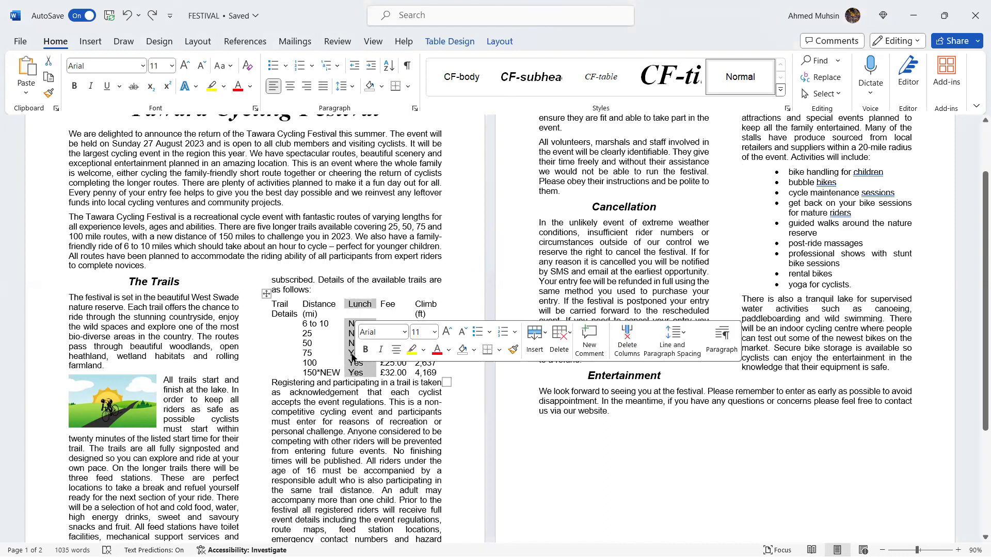
{"action": "right_click", "coordinate": [353, 356]}
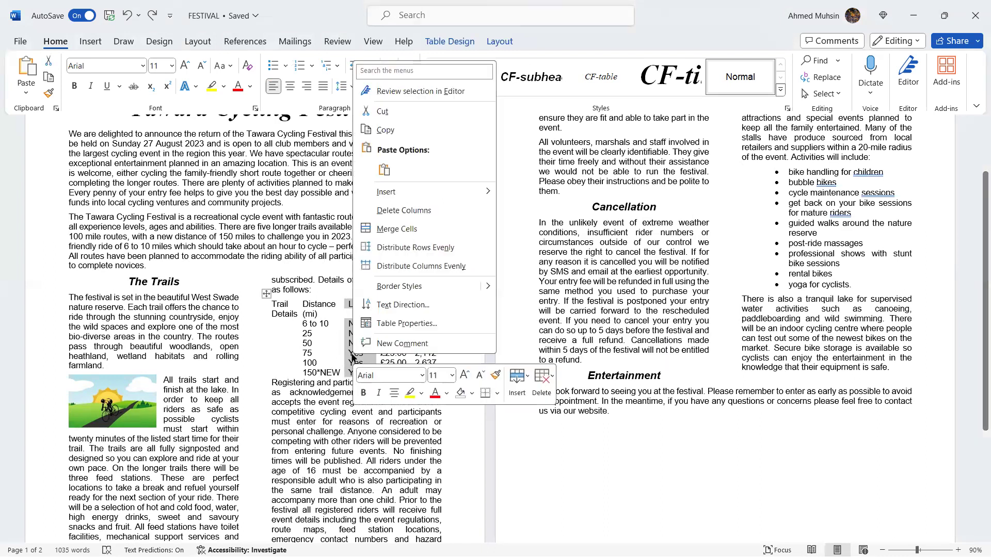
{"action": "left_click", "coordinate": [395, 211]}
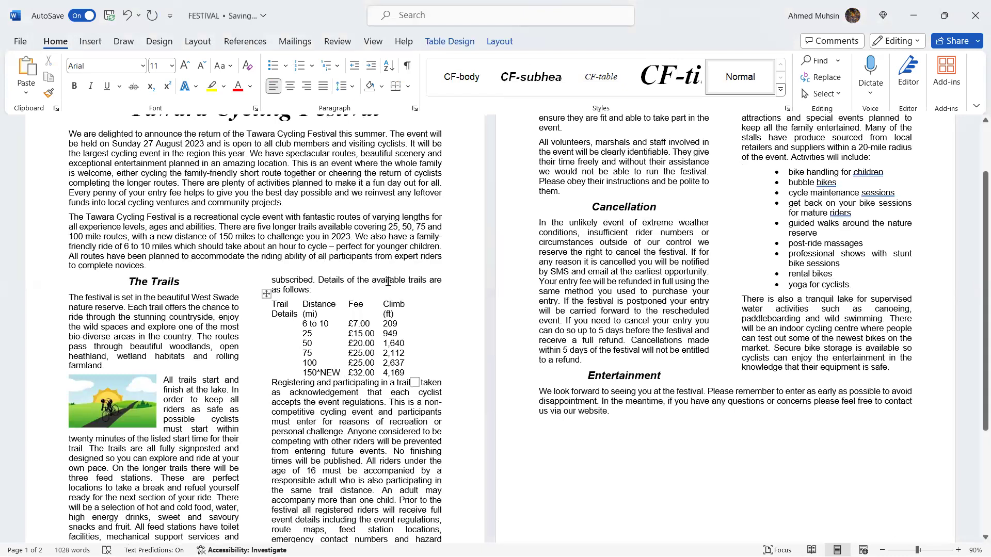
- Read step 11 in the exam paper, examining how the table's left "Trail Details" column has to look, and return to FESTIVAL
{"action": "key", "text": "alt+Tab"}
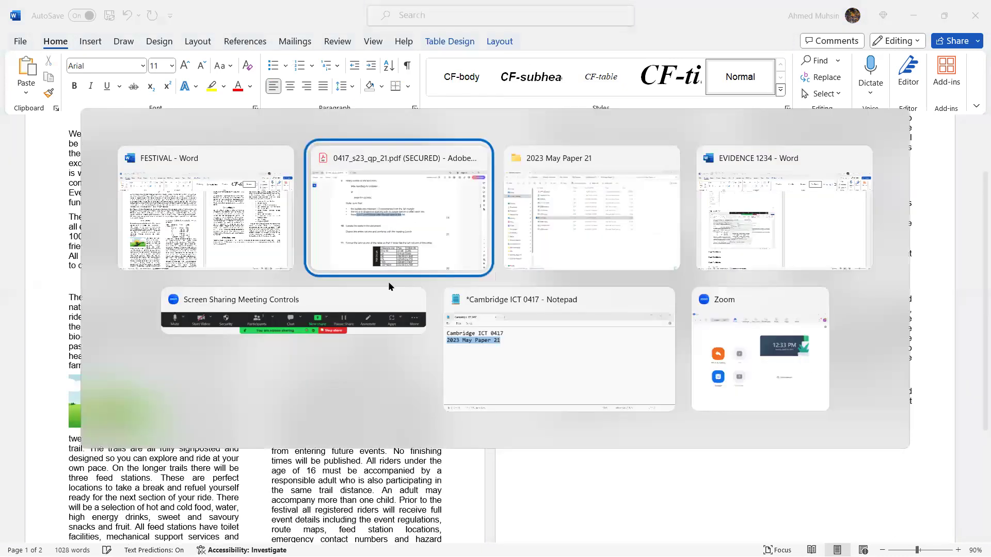
{"action": "scroll", "coordinate": [386, 296], "scroll_direction": "down", "scroll_amount": 3}
{"action": "left_click_drag", "start_coordinate": [267, 325], "coordinate": [366, 333]}
{"action": "left_click", "coordinate": [423, 333]}
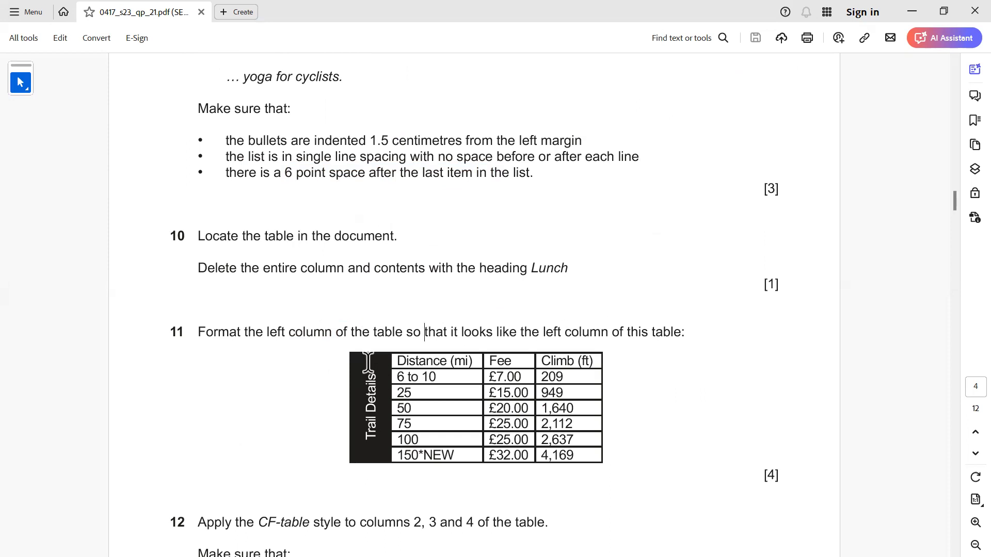
{"action": "scroll", "coordinate": [367, 361], "scroll_direction": "down", "scroll_amount": 1}
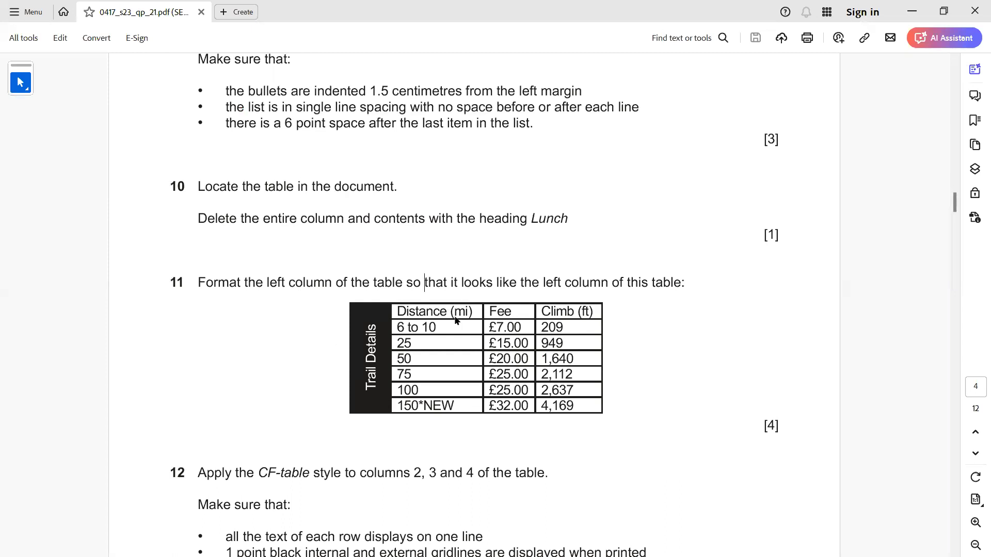
{"action": "key", "text": "alt+Tab"}
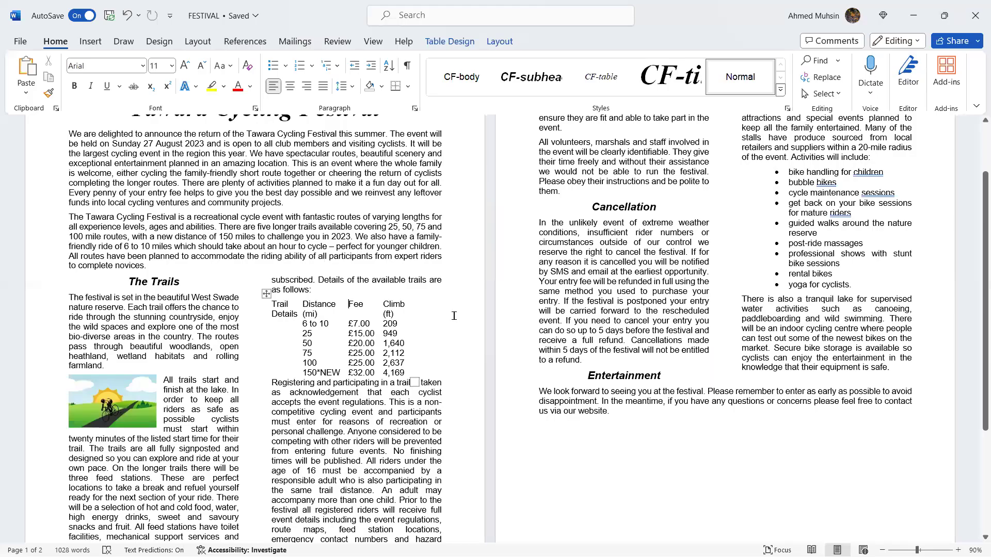
- Apply All Borders to the whole trail details table
{"action": "left_click", "coordinate": [266, 294]}
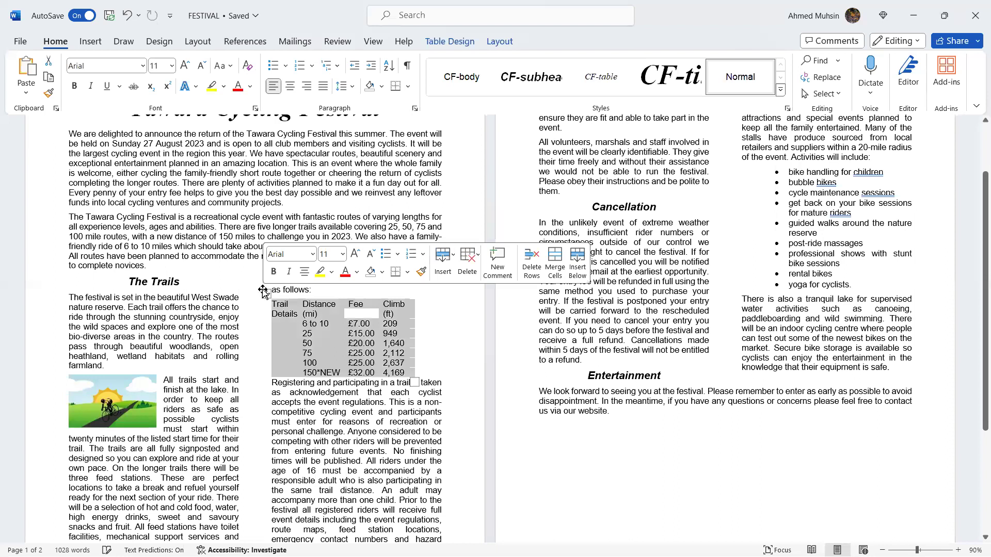
{"action": "left_click", "coordinate": [440, 52]}
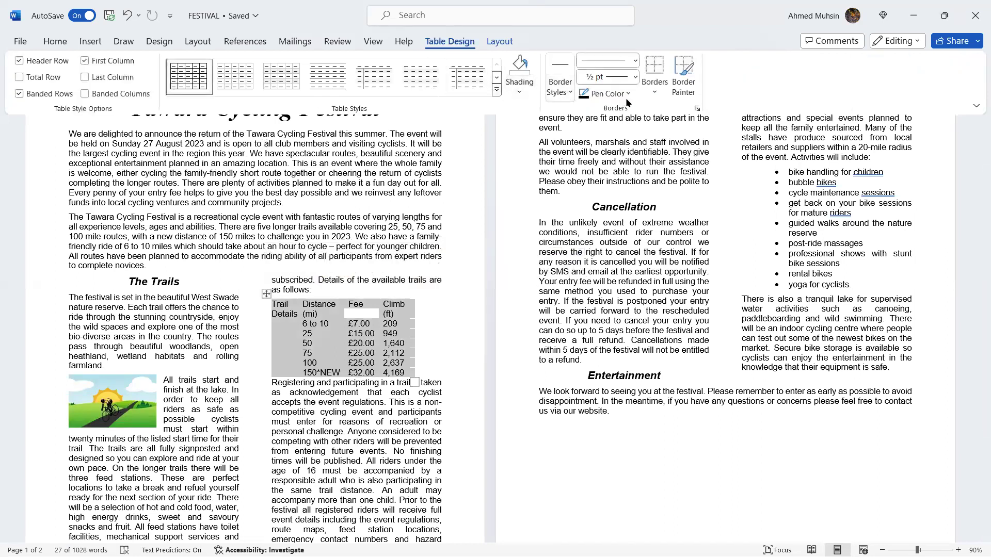
{"action": "left_click", "coordinate": [654, 91]}
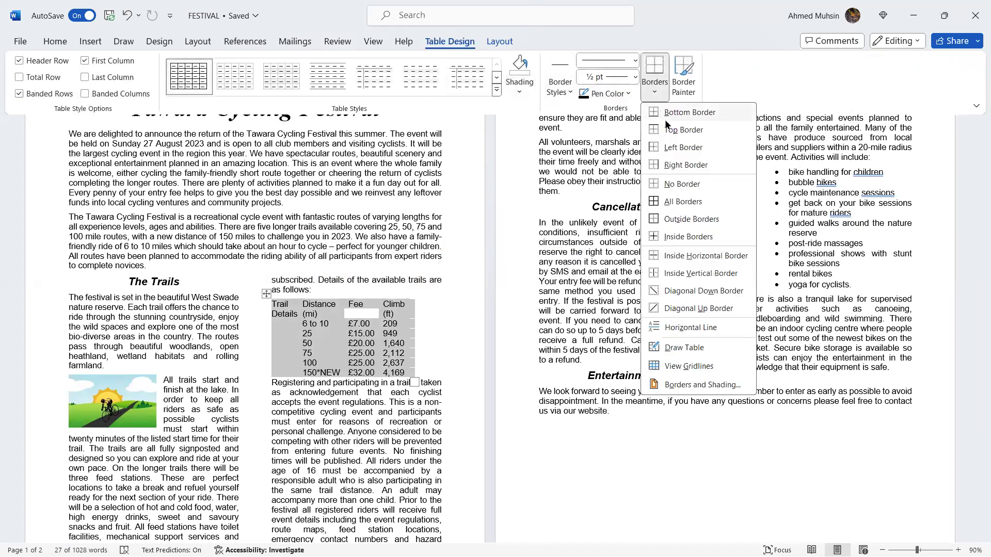
{"action": "left_click", "coordinate": [675, 203]}
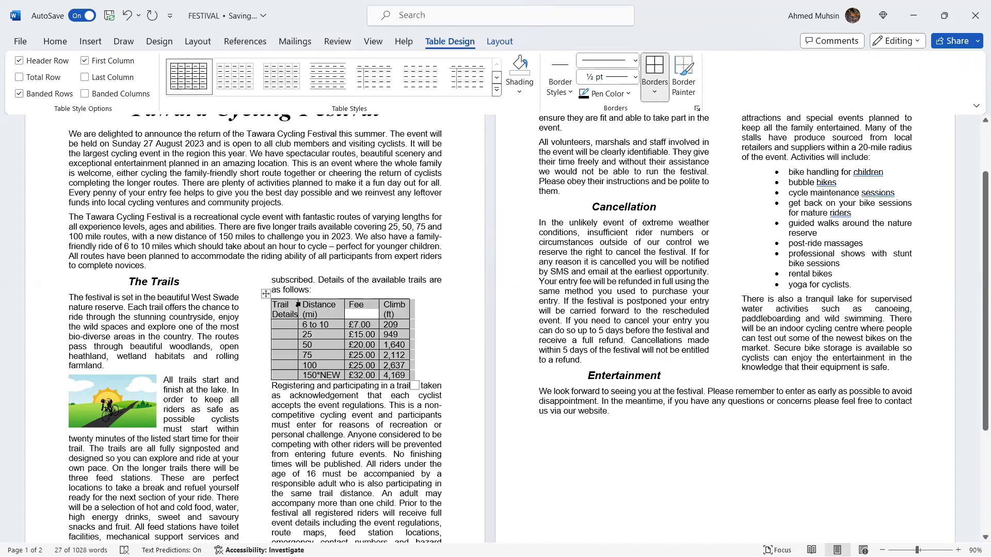
- Merge all the cells of the trail table's left column, including the Trail Details heading, into one cell
{"action": "left_click", "coordinate": [287, 321]}
{"action": "left_click_drag", "start_coordinate": [287, 322], "coordinate": [289, 381]}
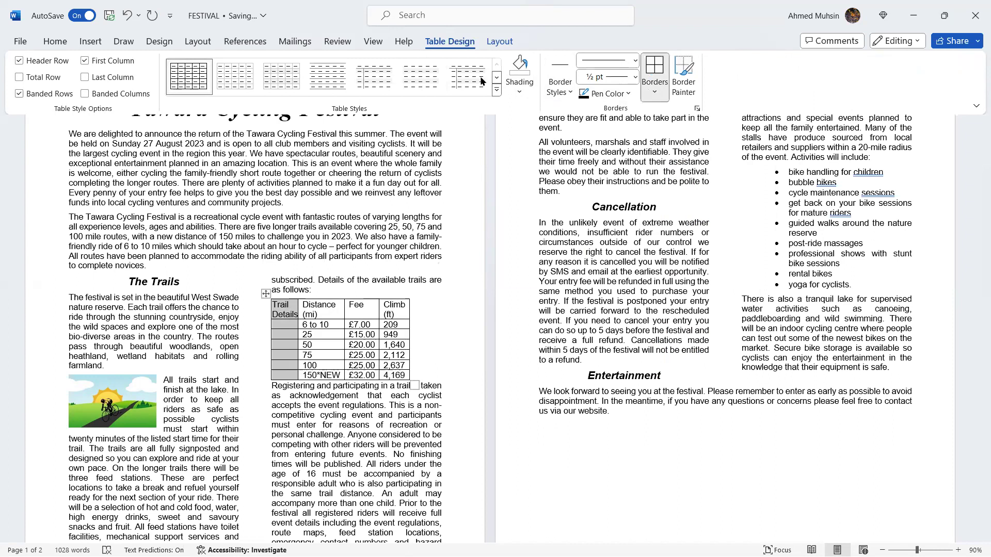
{"action": "scroll", "coordinate": [481, 81], "scroll_direction": "down", "scroll_amount": 1}
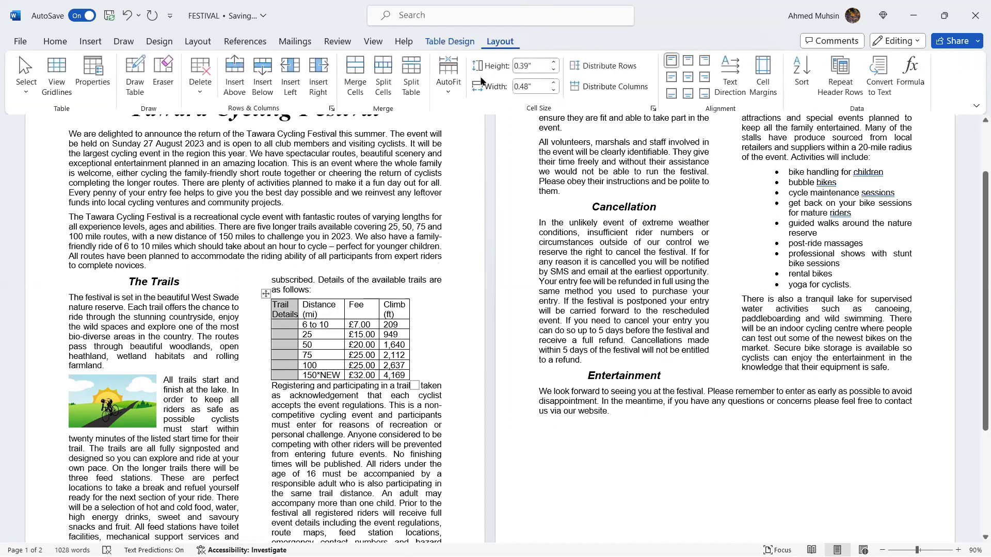
{"action": "left_click", "coordinate": [363, 92]}
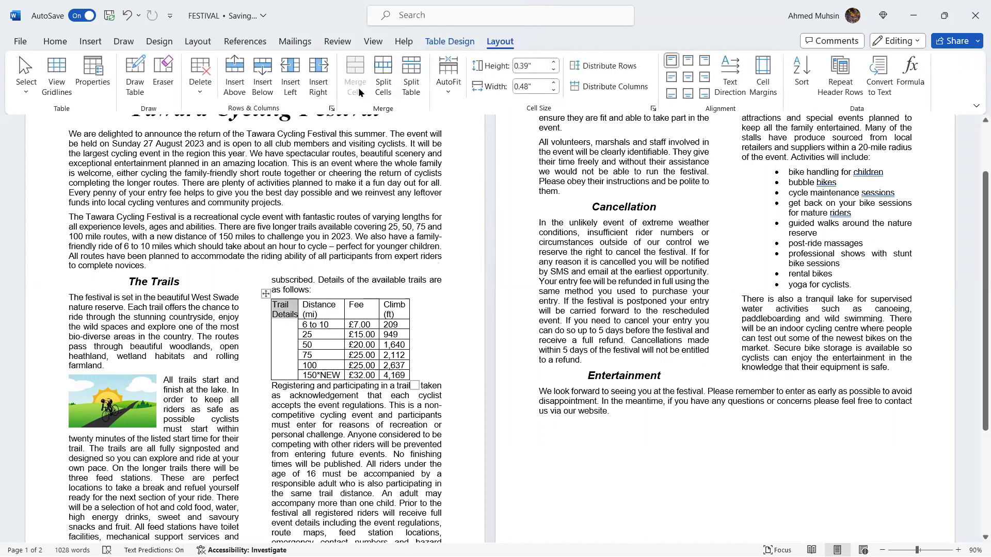
- Check the step 11 example in the exam paper, then shade the merged Trail Details cell black and set its text colour to white
{"action": "key", "text": "alt+Tab"}
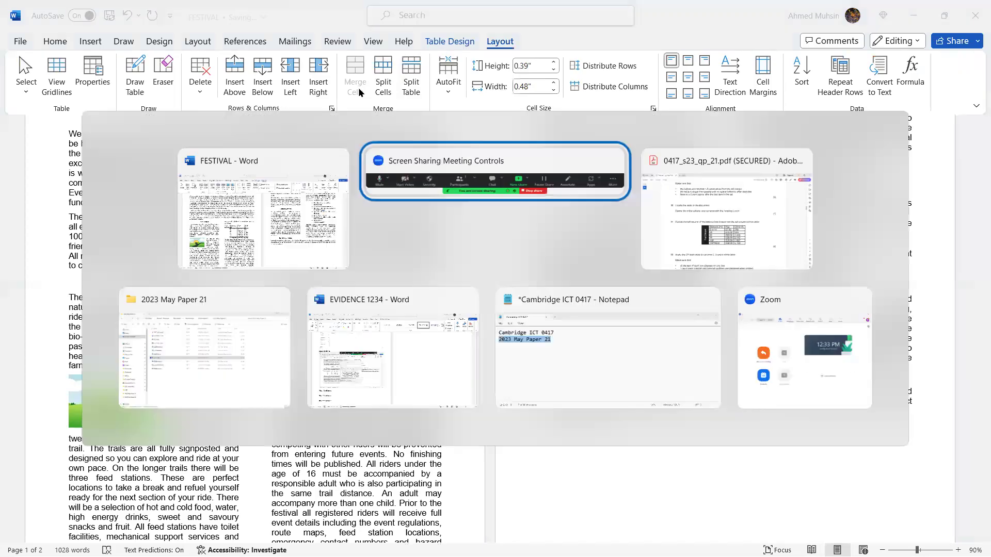
{"action": "key", "text": "alt+Tab"}
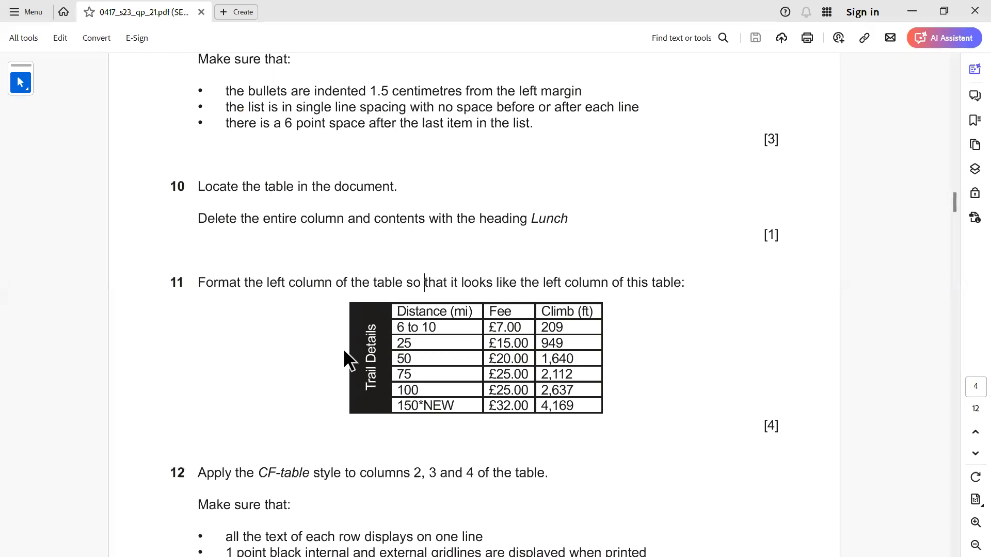
{"action": "key", "text": "alt+Tab"}
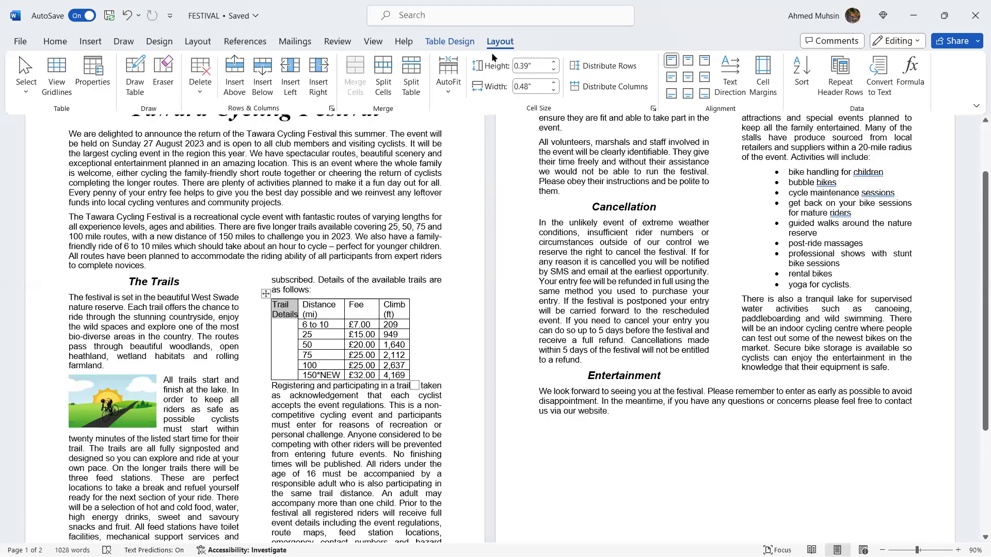
{"action": "scroll", "coordinate": [492, 55], "scroll_direction": "up", "scroll_amount": 1}
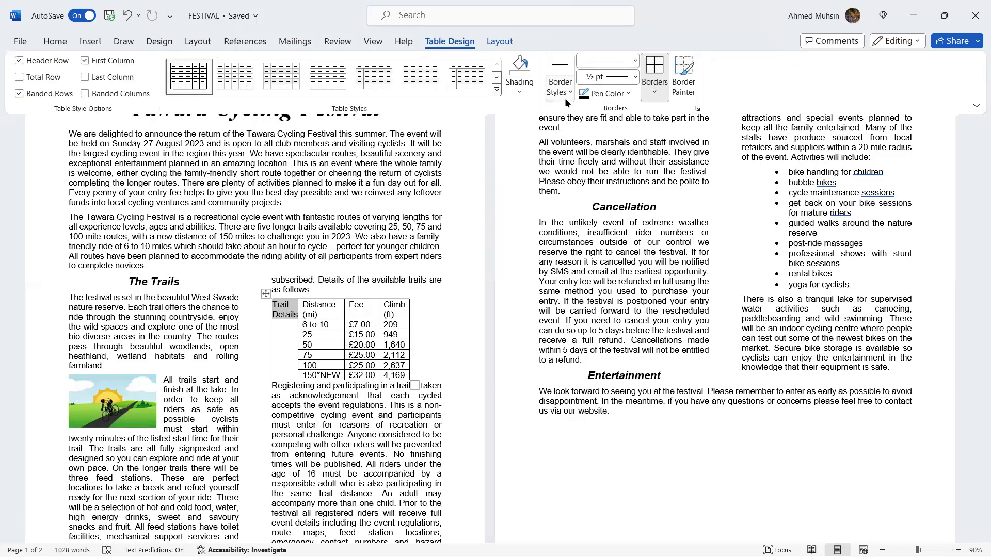
{"action": "left_click", "coordinate": [519, 91]}
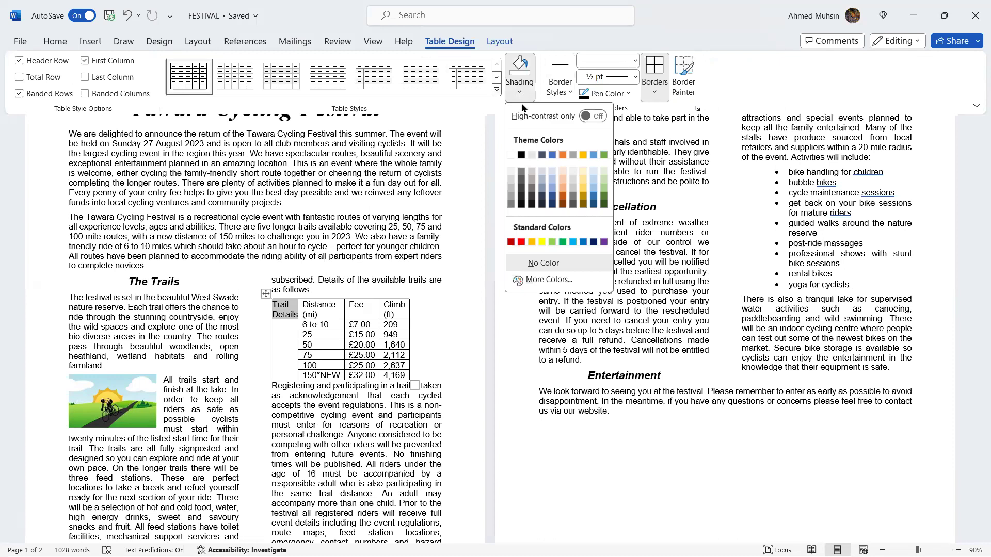
{"action": "left_click", "coordinate": [521, 155]}
{"action": "left_click", "coordinate": [65, 39]}
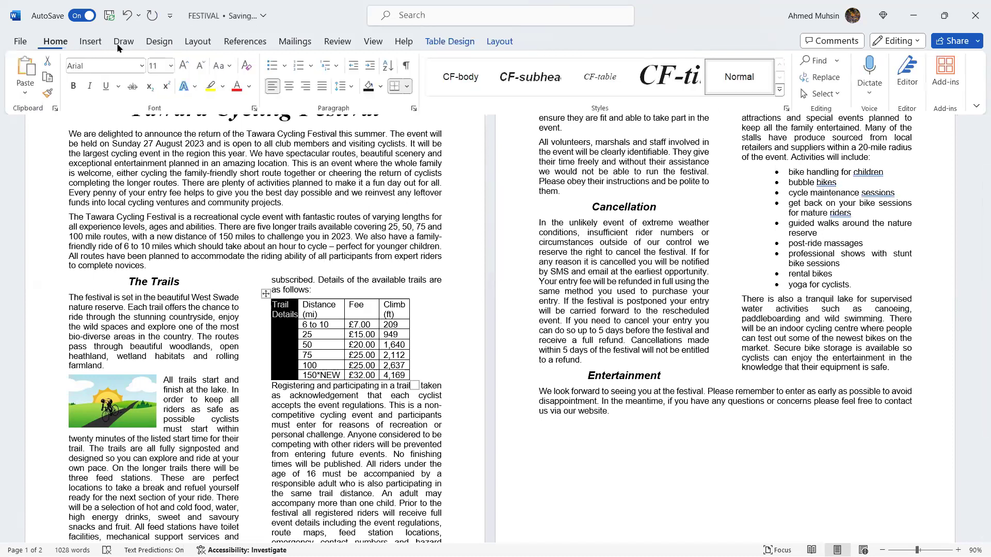
{"action": "left_click", "coordinate": [253, 88]}
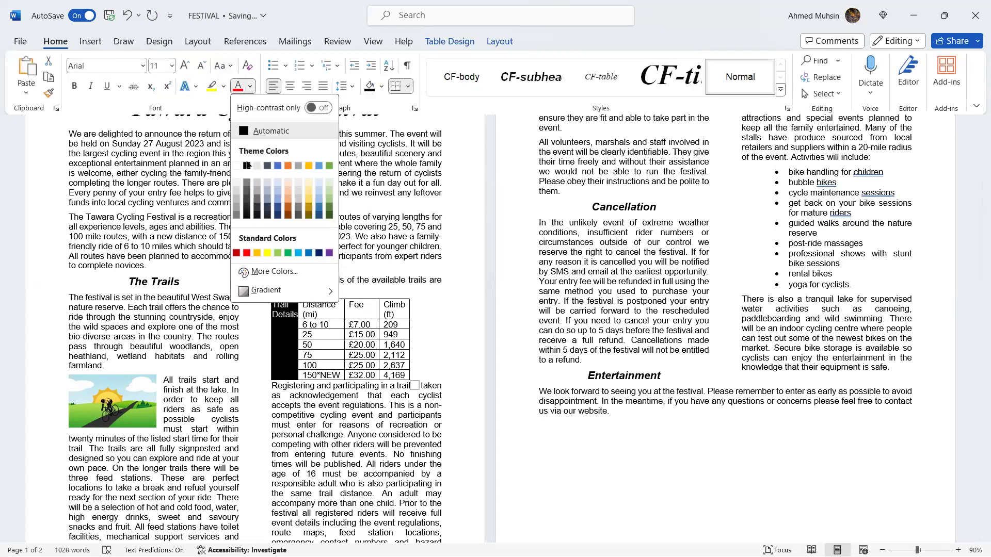
{"action": "left_click", "coordinate": [235, 165]}
- Rotate the Trail Details text to read vertically upwards as in the exam paper's example and centre it in its cell
{"action": "key", "text": "alt+Tab"}
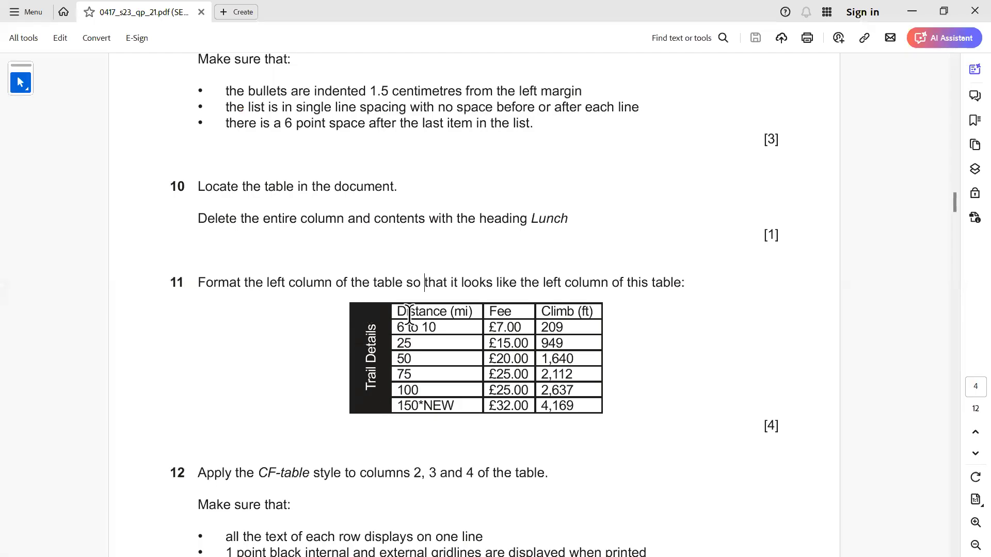
{"action": "key", "text": "alt+Tab"}
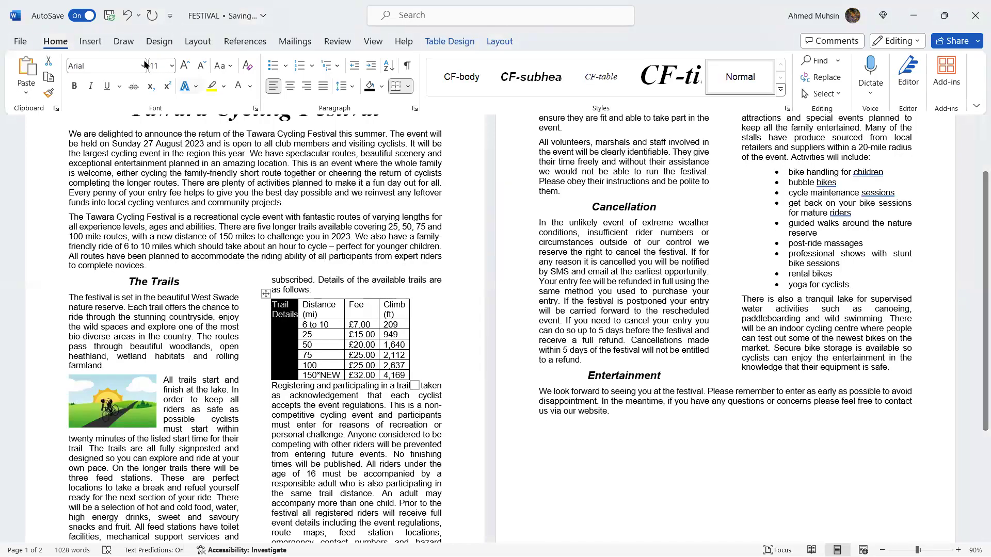
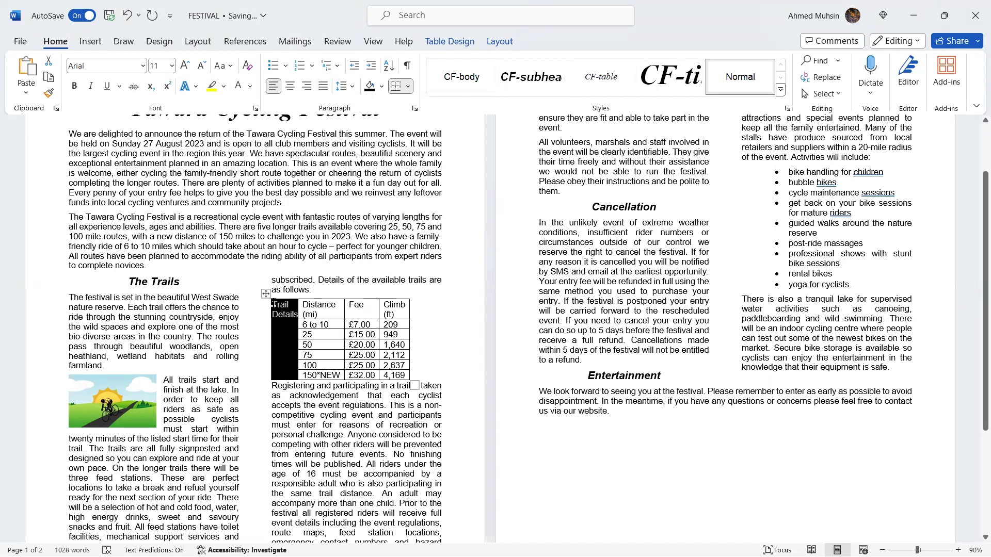
{"action": "left_click", "coordinate": [278, 316]}
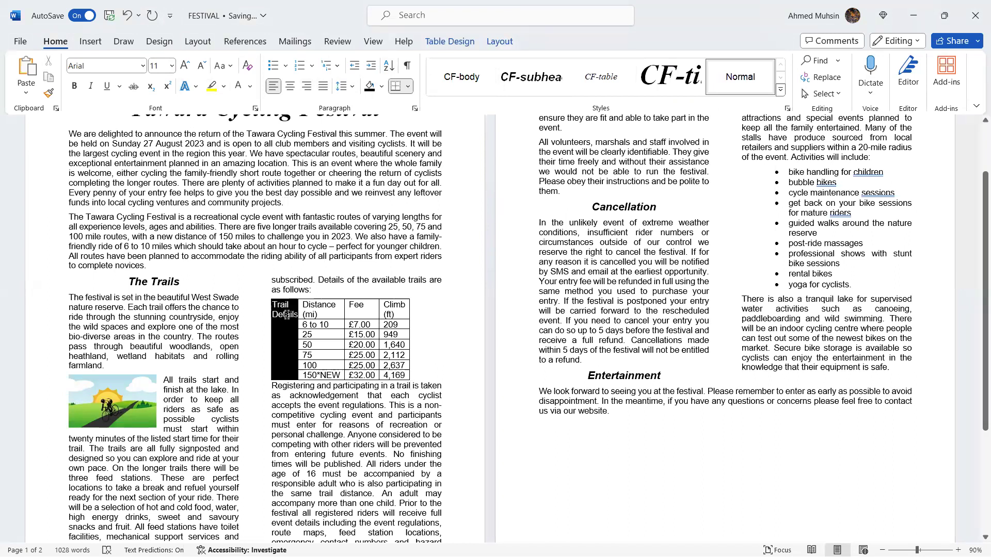
{"action": "left_click_drag", "start_coordinate": [270, 302], "coordinate": [275, 312]}
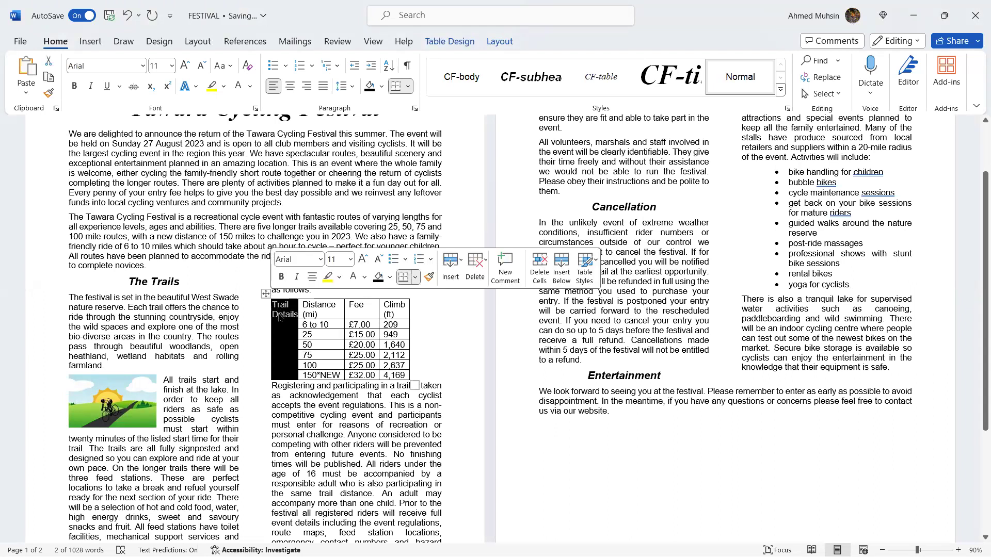
{"action": "left_click", "coordinate": [450, 43]}
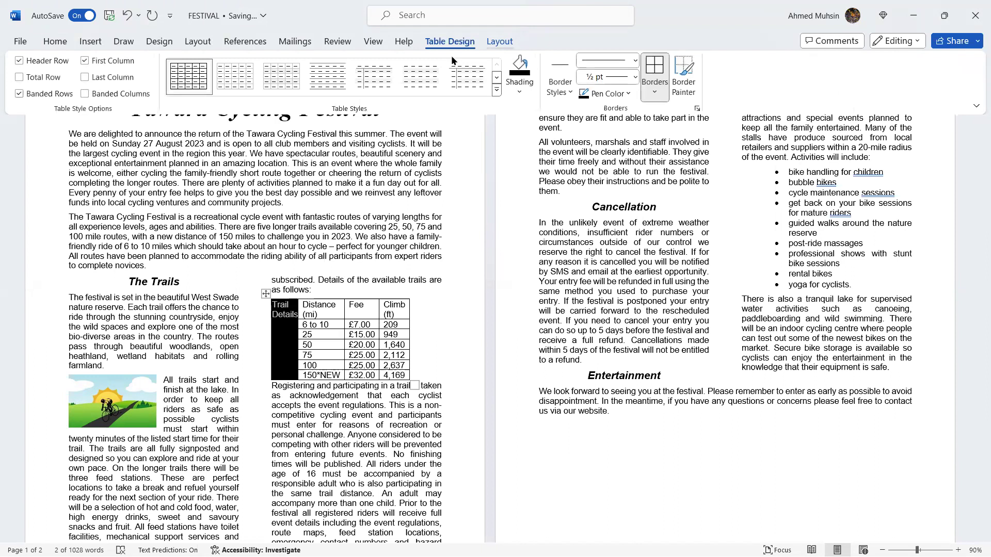
{"action": "left_click", "coordinate": [499, 41]}
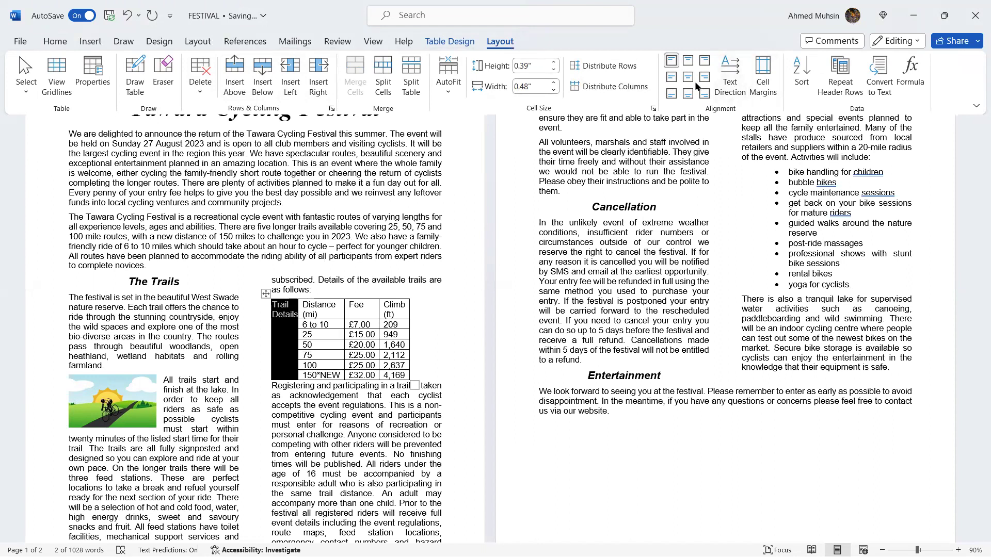
{"action": "left_click", "coordinate": [733, 95]}
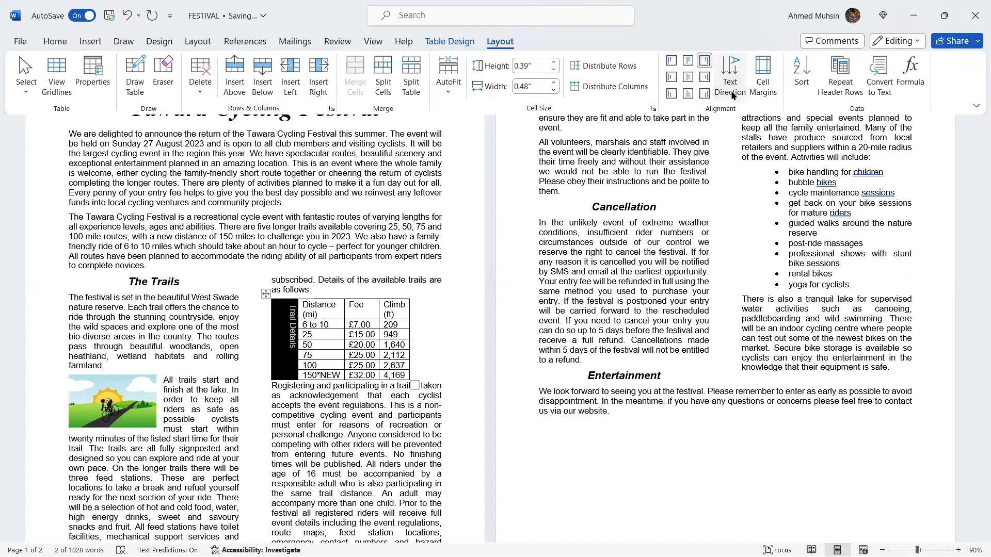
{"action": "left_click", "coordinate": [732, 97]}
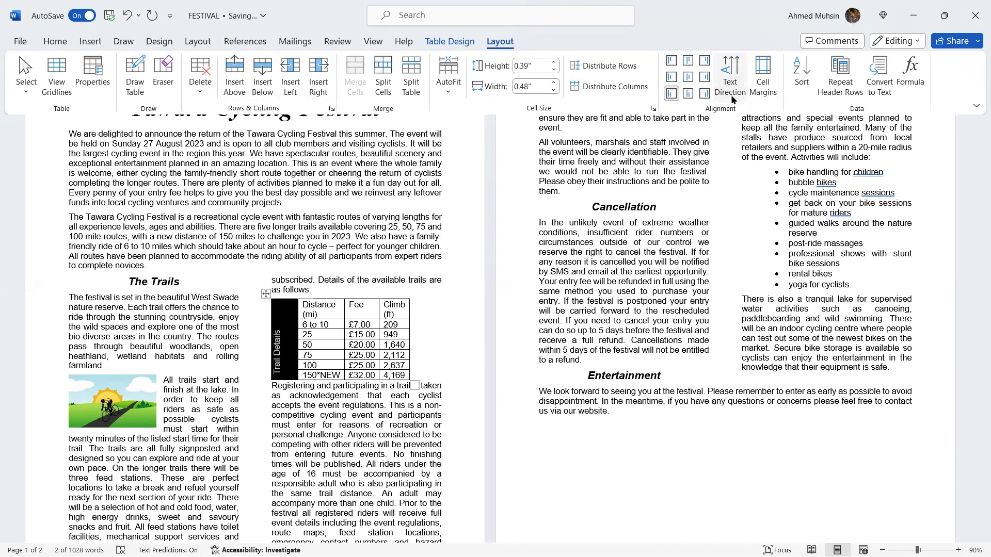
{"action": "left_click", "coordinate": [688, 82]}
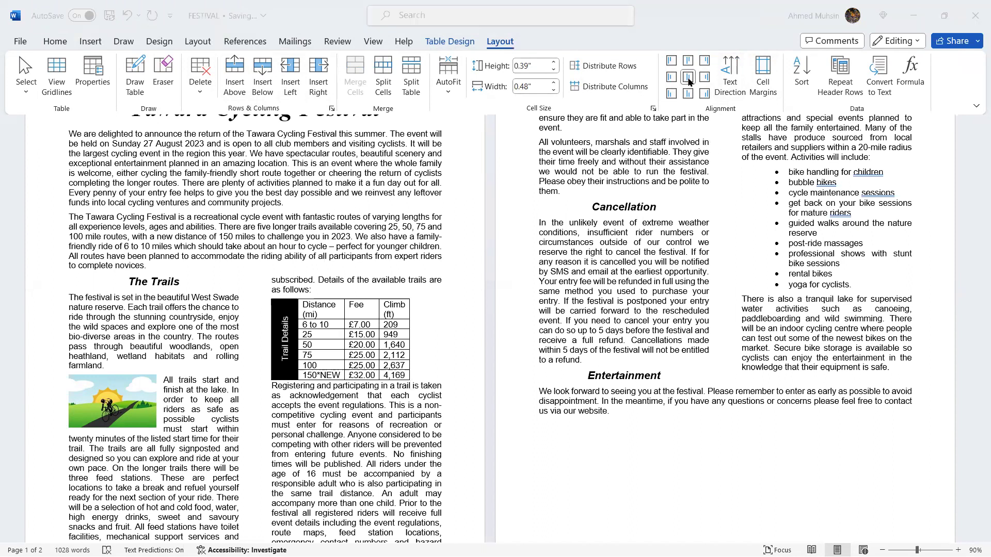
- Compare with the exam paper's example table and widen the Distance (mi) column to about 1.14" so its heading fits on one line
{"action": "key", "text": "alt+Tab"}
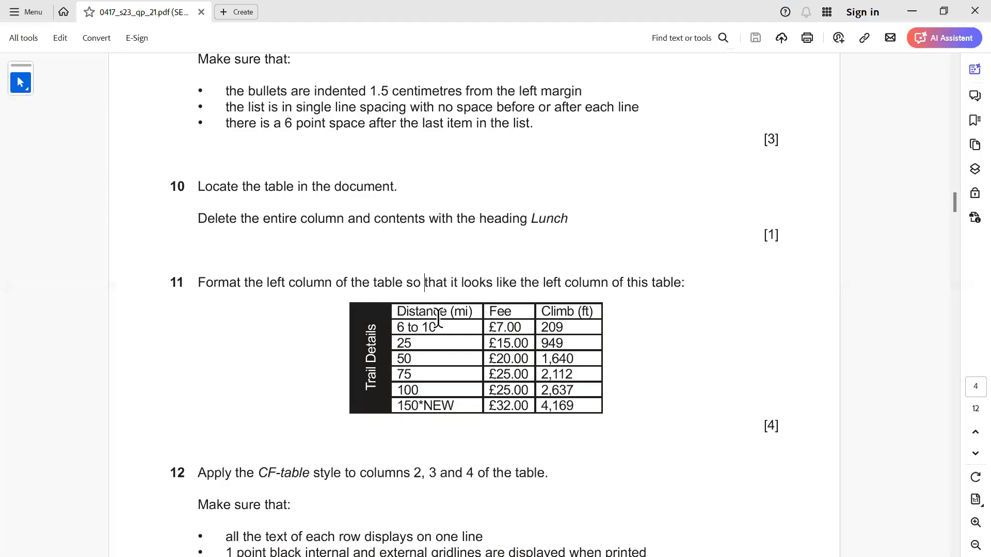
{"action": "scroll", "coordinate": [470, 339], "scroll_direction": "down", "scroll_amount": 4}
{"action": "scroll", "coordinate": [470, 332], "scroll_direction": "down", "scroll_amount": 1}
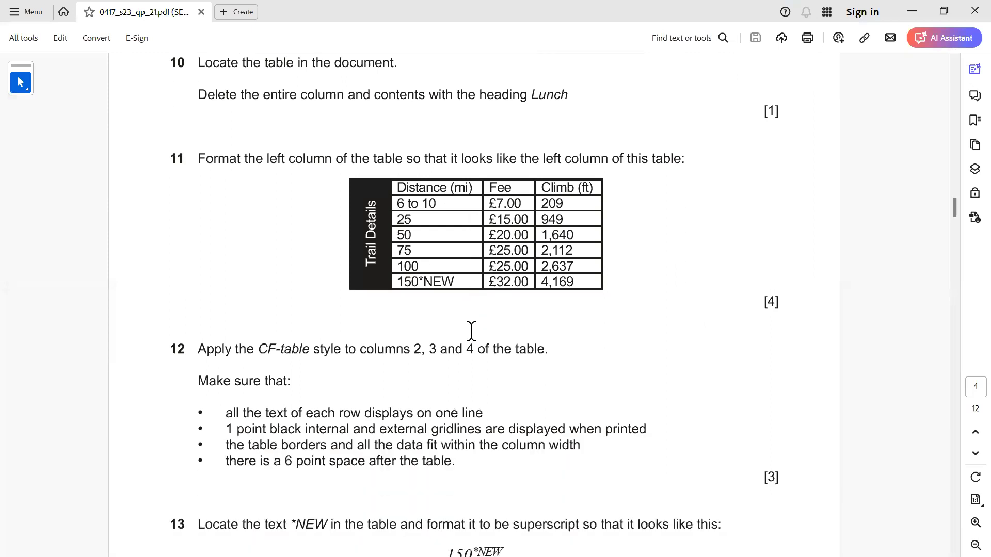
{"action": "scroll", "coordinate": [471, 331], "scroll_direction": "up", "scroll_amount": 1}
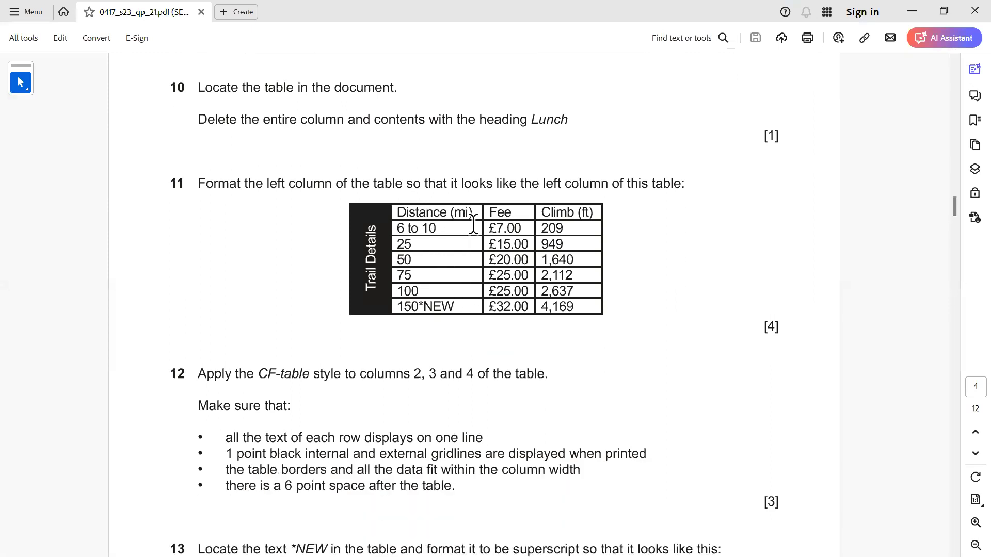
{"action": "key", "text": "alt+Tab"}
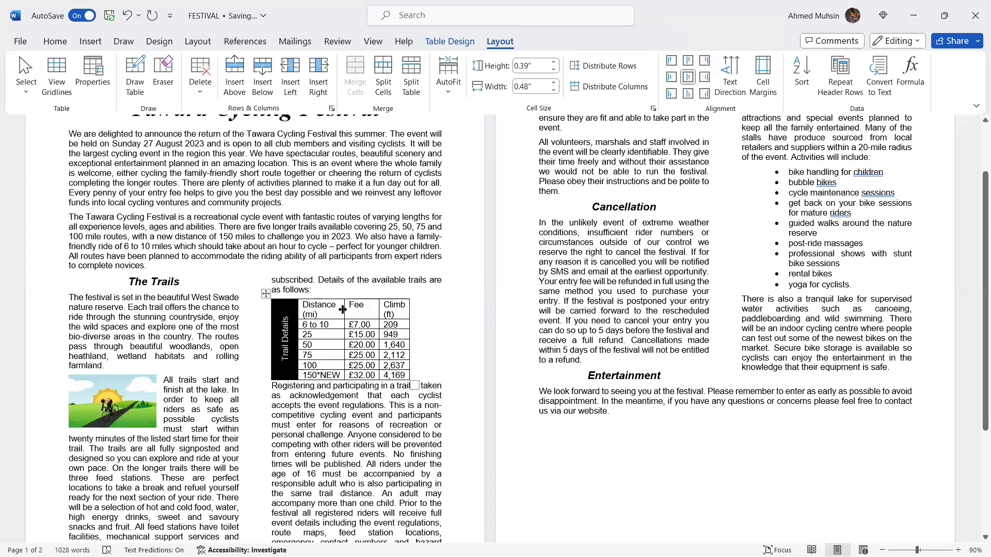
{"action": "left_click_drag", "start_coordinate": [345, 309], "coordinate": [354, 307]}
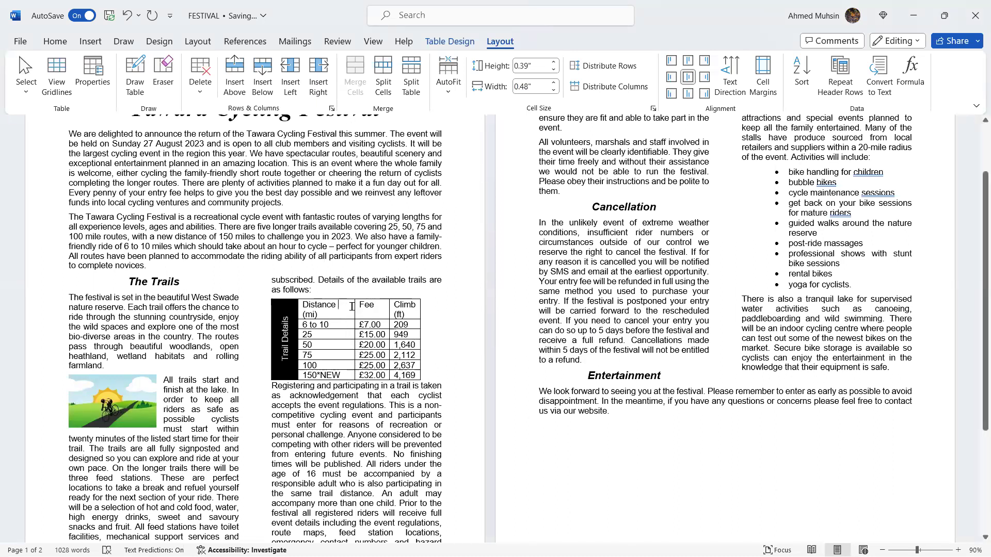
{"action": "double_click", "coordinate": [354, 307]}
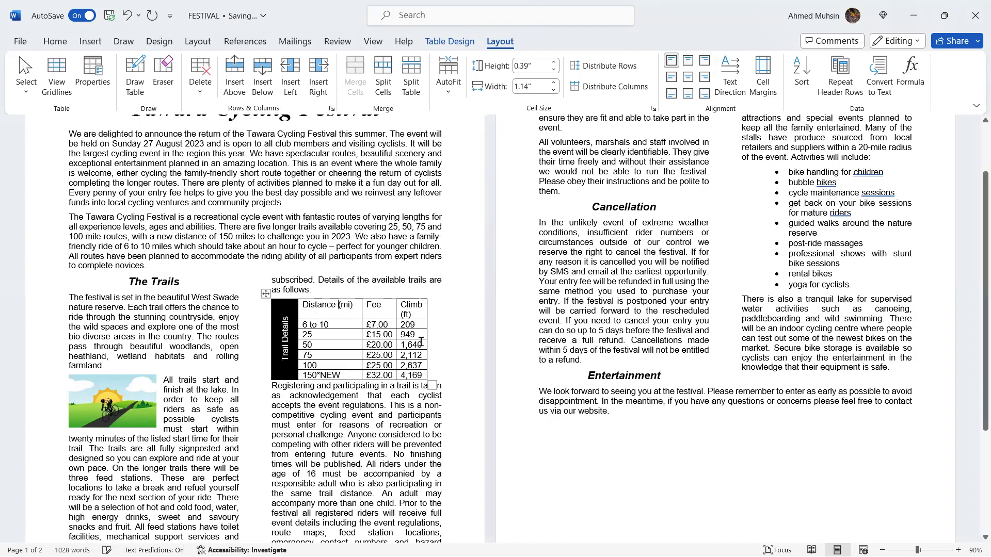
- Check step 12 in the exam paper, then apply the CF-table style to columns 2, 3 and 4 of the trail table in FESTIVAL
{"action": "key", "text": "alt+Tab"}
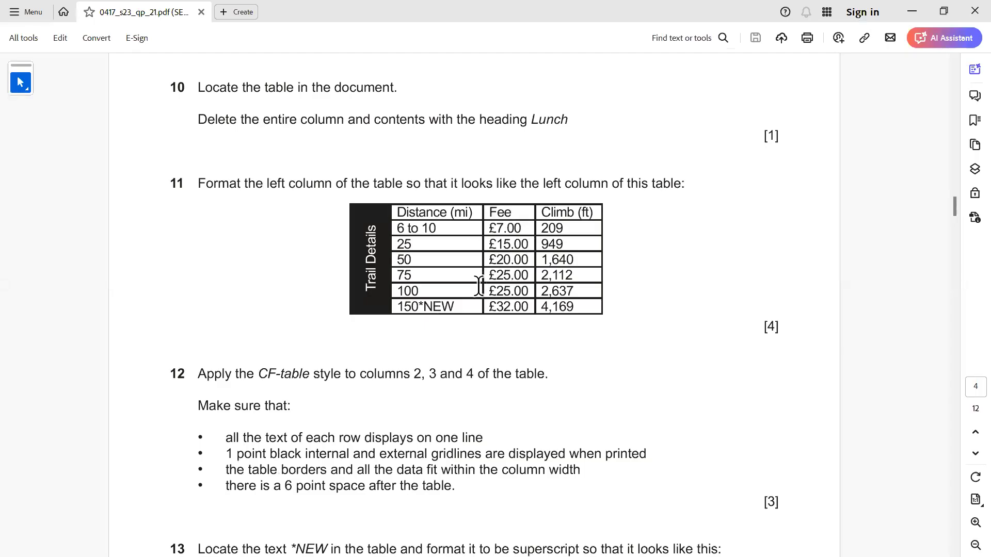
{"action": "key", "text": "alt+Tab"}
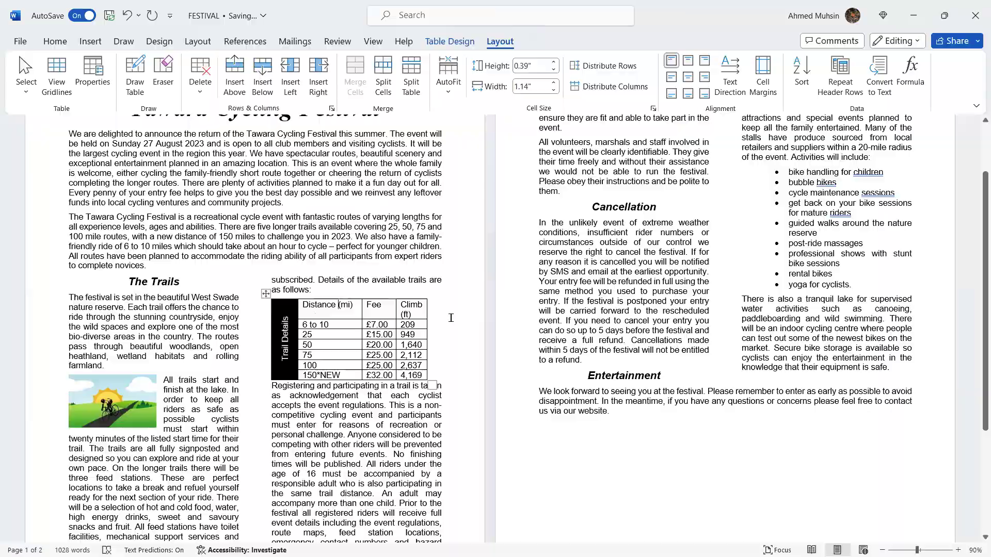
{"action": "key", "text": "alt+Tab"}
{"action": "left_click_drag", "start_coordinate": [235, 377], "coordinate": [532, 378]}
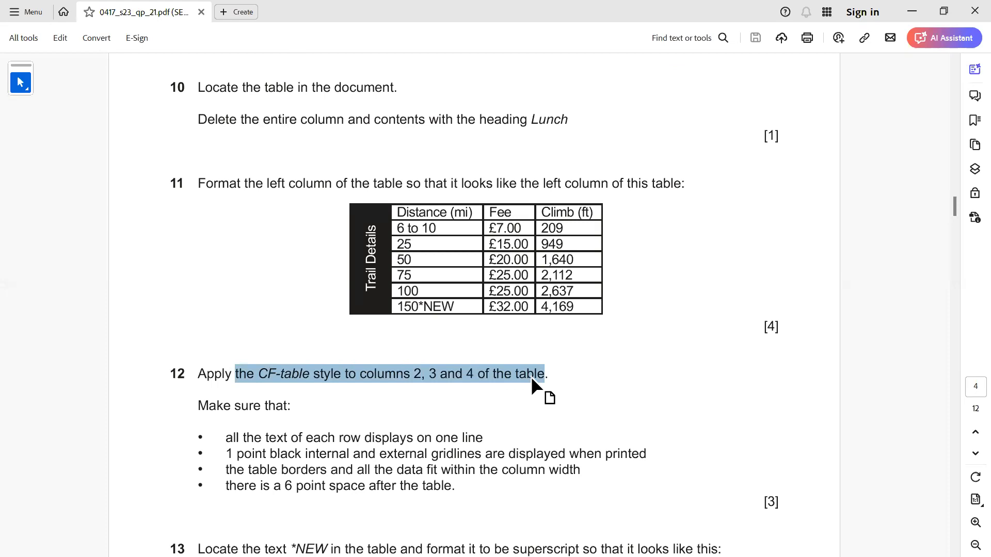
{"action": "key", "text": "alt+Tab"}
{"action": "mouse_move", "coordinate": [299, 308]}
{"action": "left_mouse_down"}
{"action": "mouse_move", "coordinate": [356, 316]}
{"action": "mouse_move", "coordinate": [413, 351]}
{"action": "mouse_move", "coordinate": [404, 370]}
{"action": "left_mouse_up"}
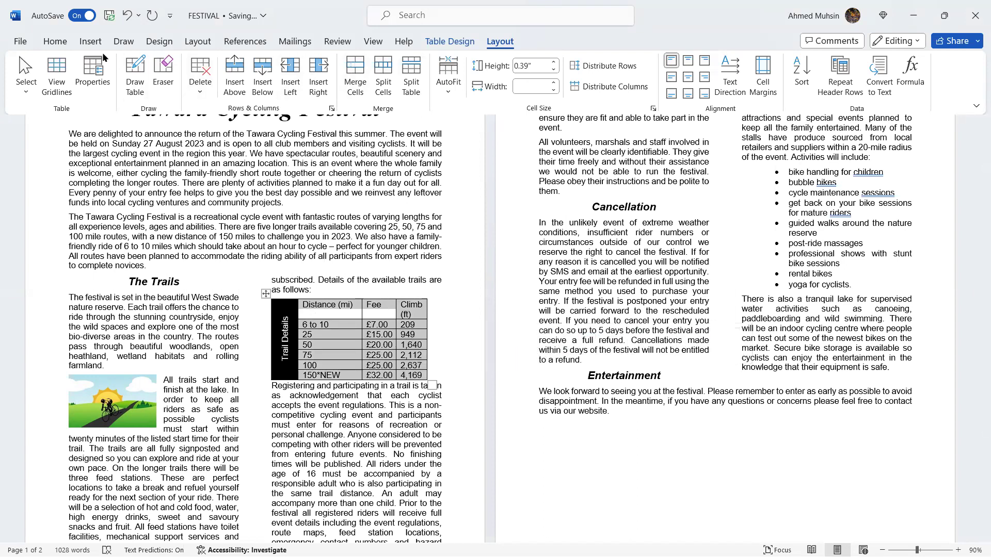
{"action": "left_click", "coordinate": [56, 42]}
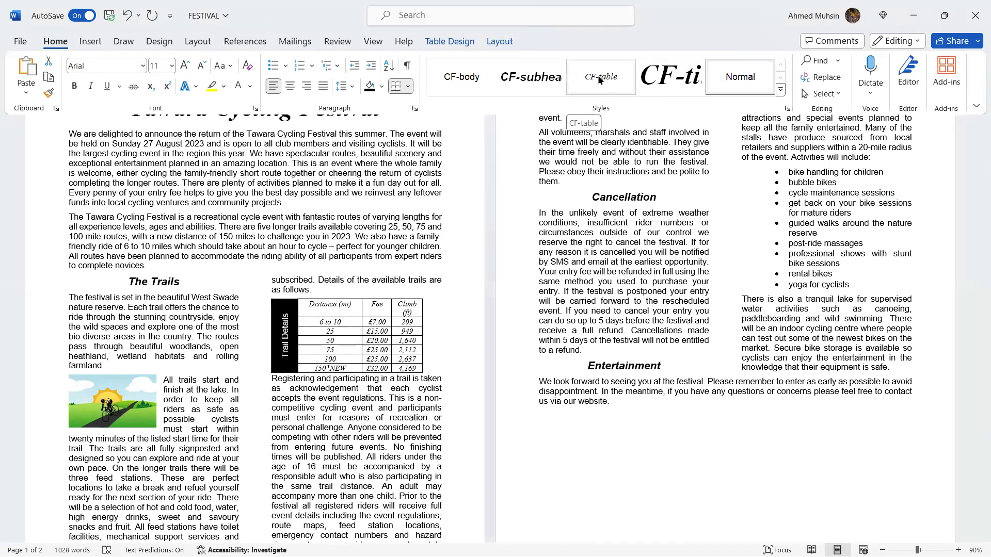
{"action": "left_click", "coordinate": [596, 79]}
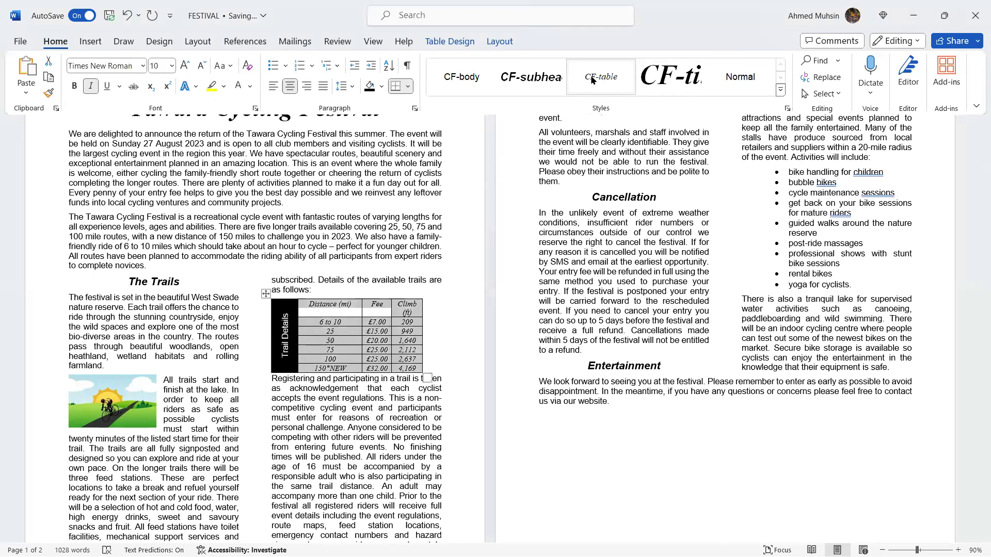
- Recheck the exam paper's example table and auto-fit the Climb (ft) column so its heading fits on one line
{"action": "key", "text": "alt+Tab"}
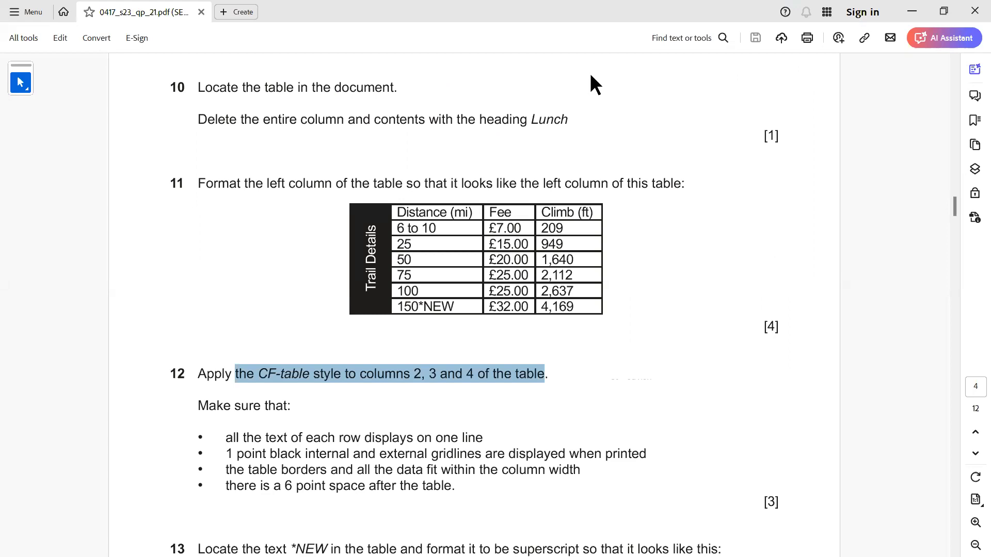
{"action": "key", "text": "alt+Tab"}
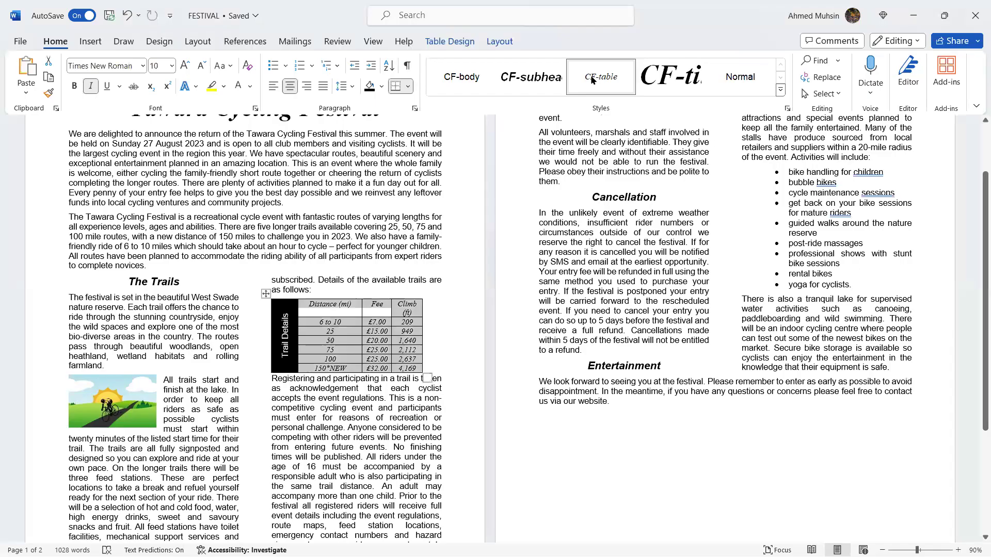
{"action": "left_click", "coordinate": [408, 314]}
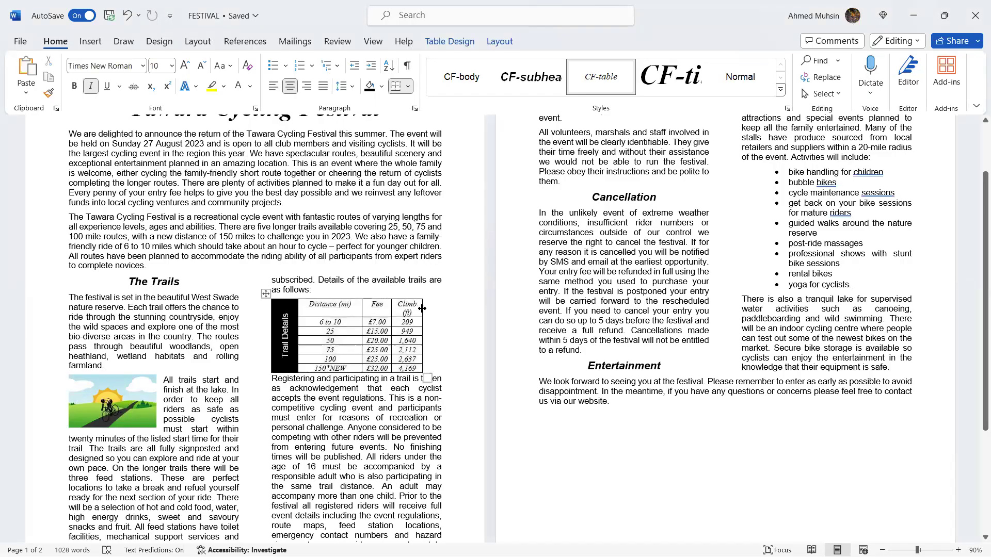
{"action": "double_click", "coordinate": [422, 308]}
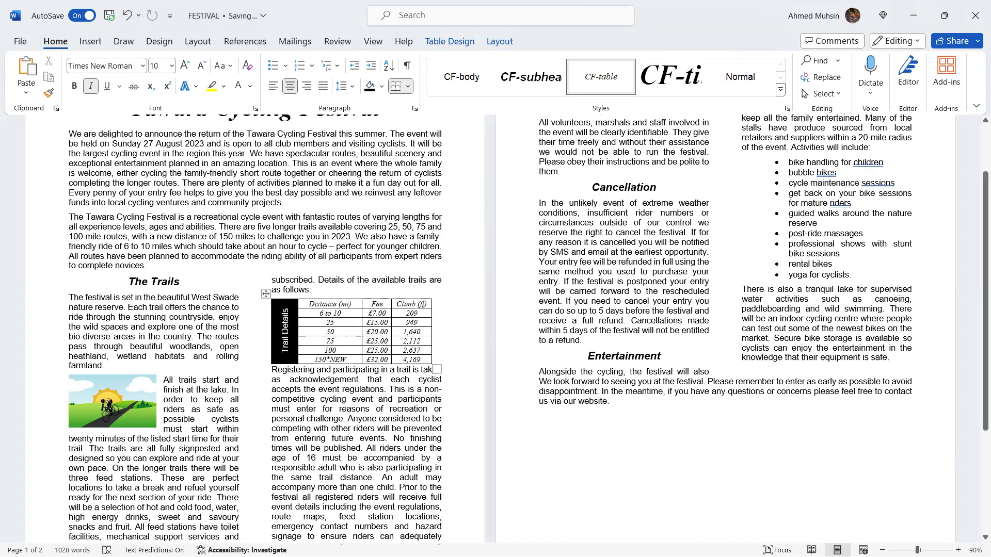
- Check the gridline requirement in the exam paper, then set all internal and external borders of the trail table to 1 pt
{"action": "key", "text": "alt+Tab"}
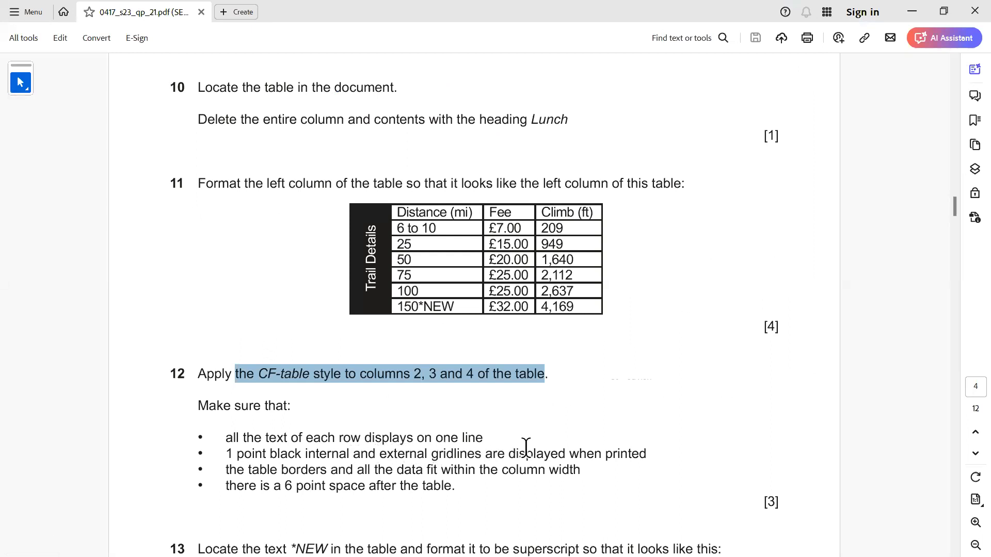
{"action": "key", "text": "alt+Tab"}
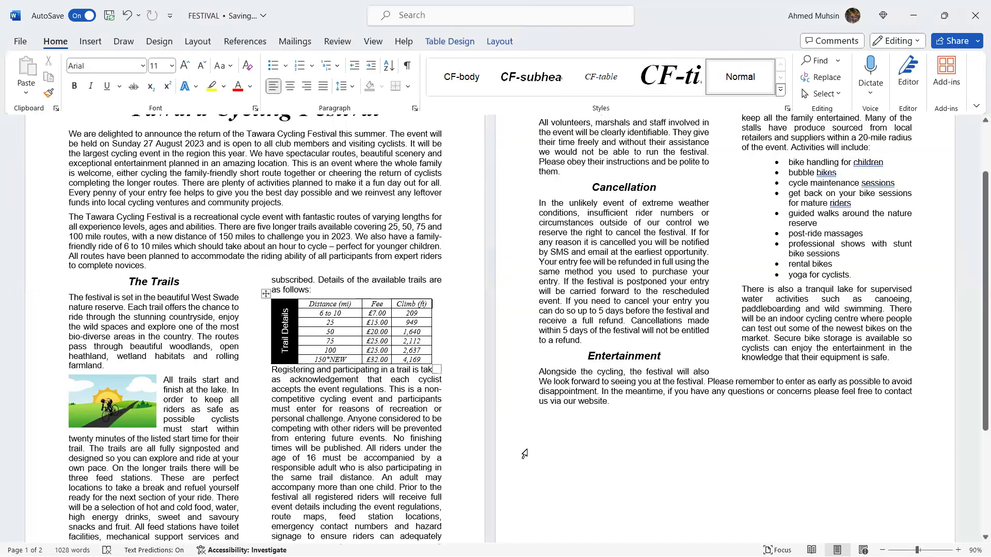
{"action": "left_click", "coordinate": [266, 293]}
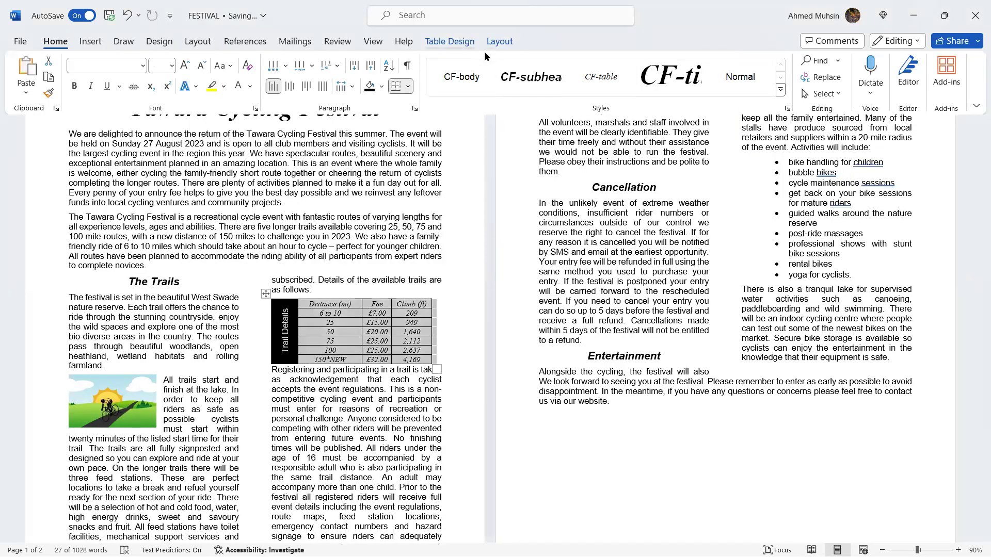
{"action": "left_click", "coordinate": [467, 43]}
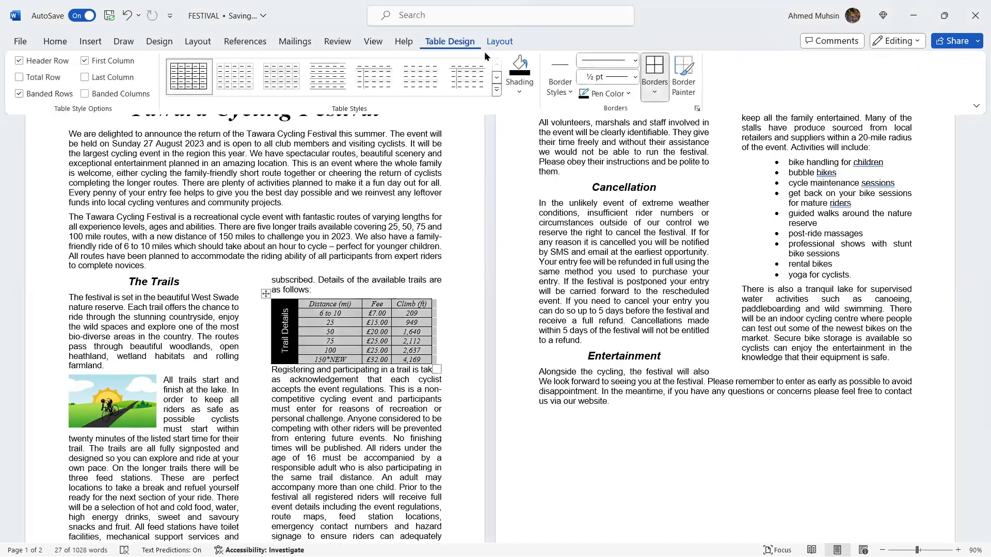
{"action": "left_click", "coordinate": [654, 94]}
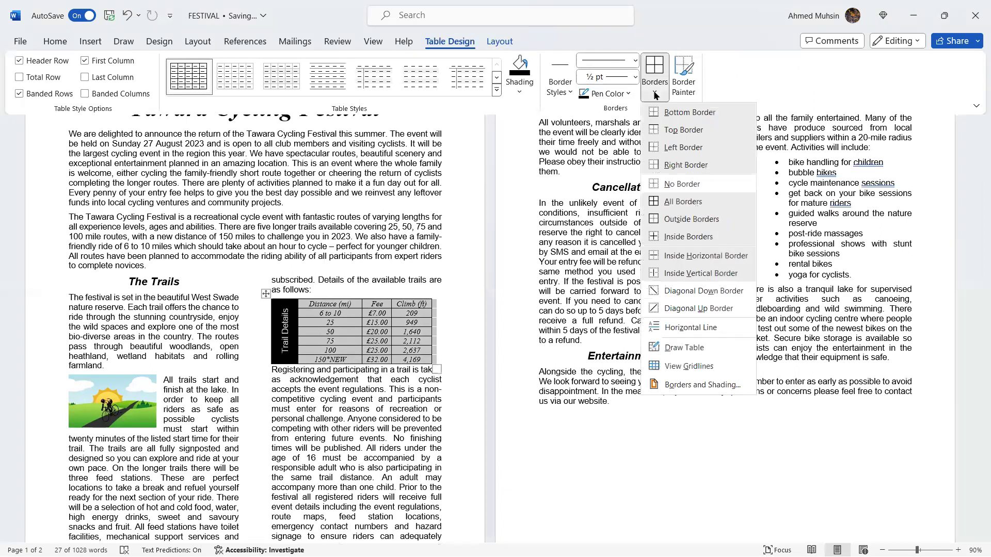
{"action": "left_click", "coordinate": [682, 385]}
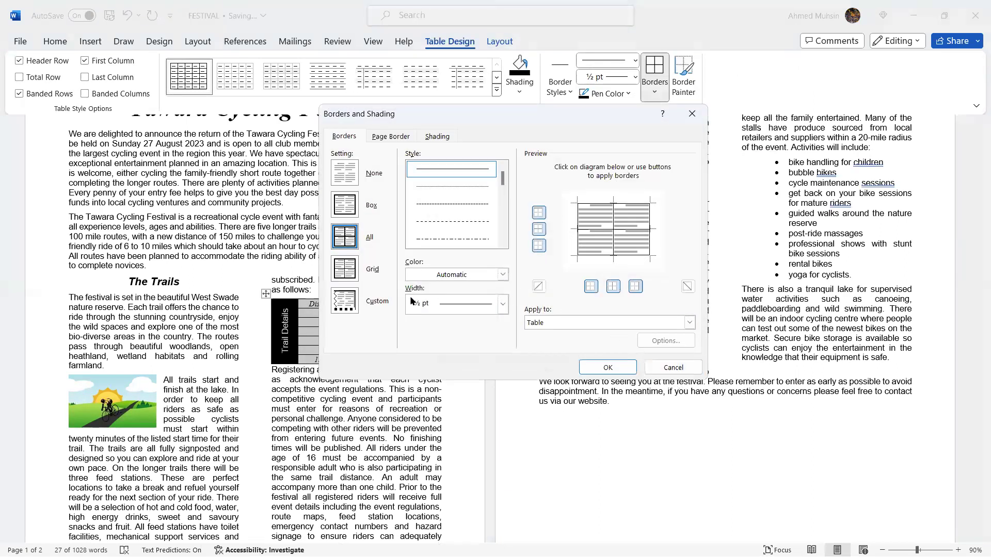
{"action": "left_click", "coordinate": [437, 307]}
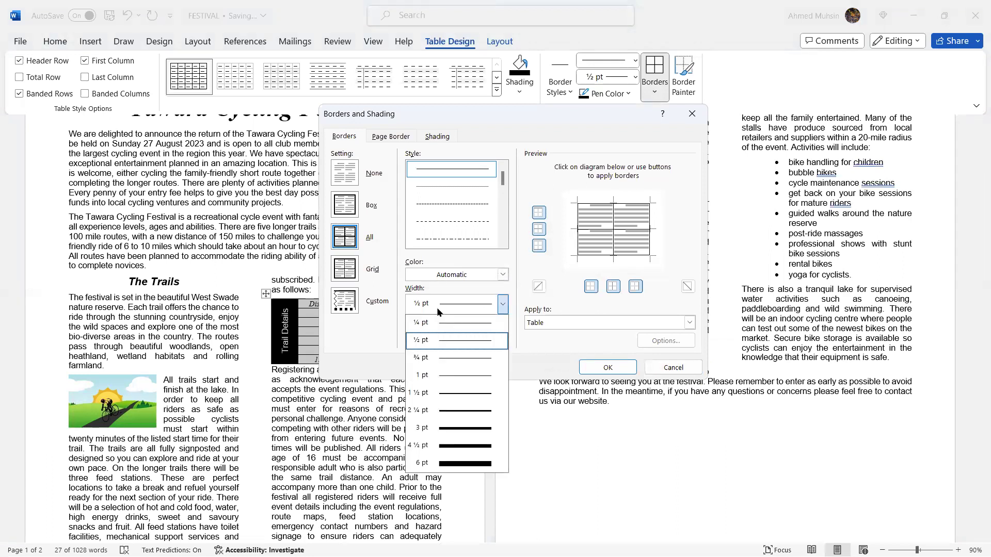
{"action": "left_click", "coordinate": [440, 380]}
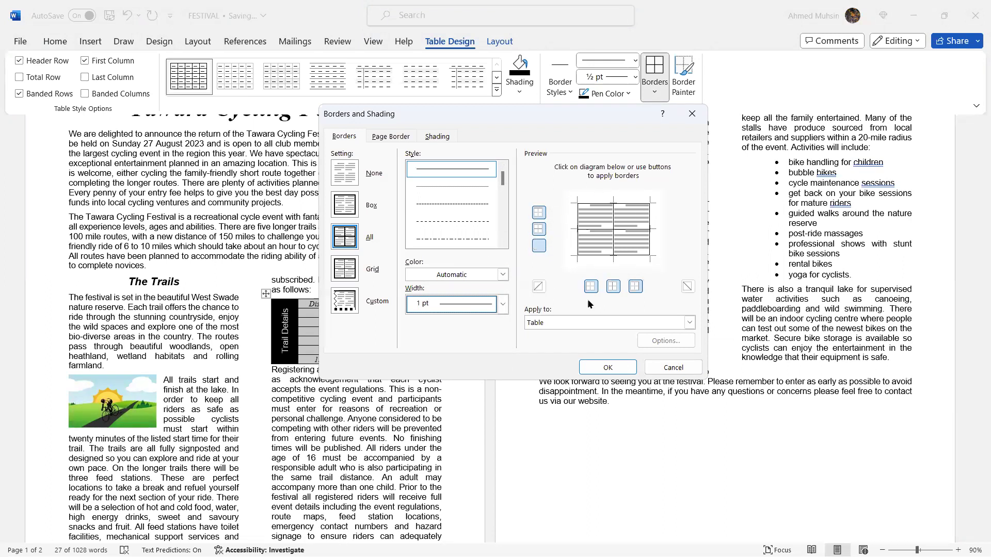
{"action": "left_click", "coordinate": [607, 367]}
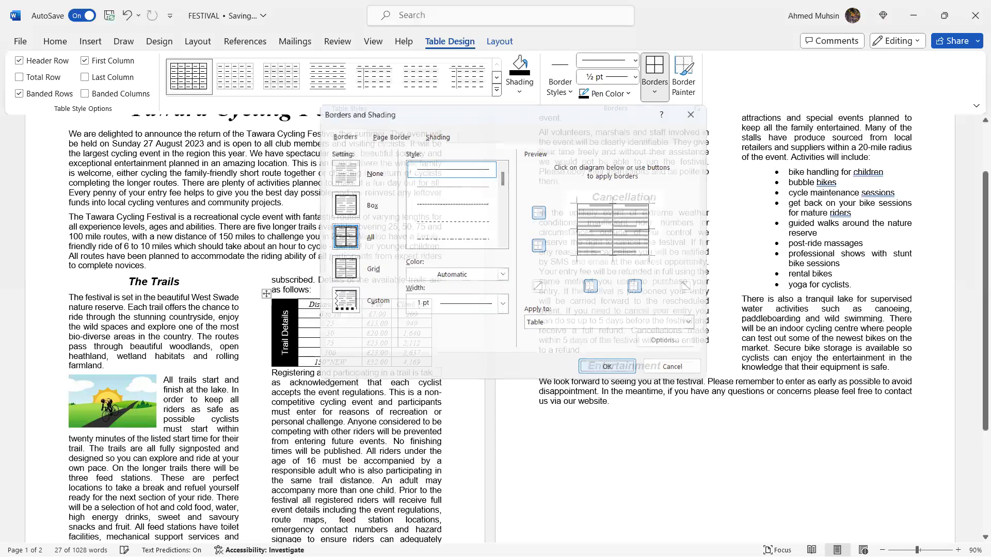
- Switch to the exam paper, highlight step 12's requirement for spacing after the table, and return to FESTIVAL
{"action": "key", "text": "alt+Tab"}
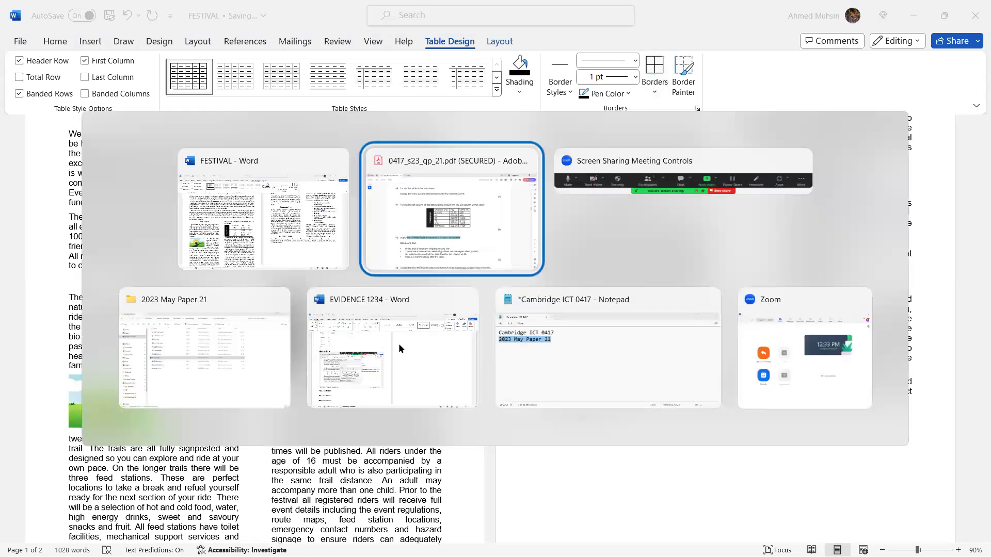
{"action": "scroll", "coordinate": [376, 420], "scroll_direction": "down", "scroll_amount": 2}
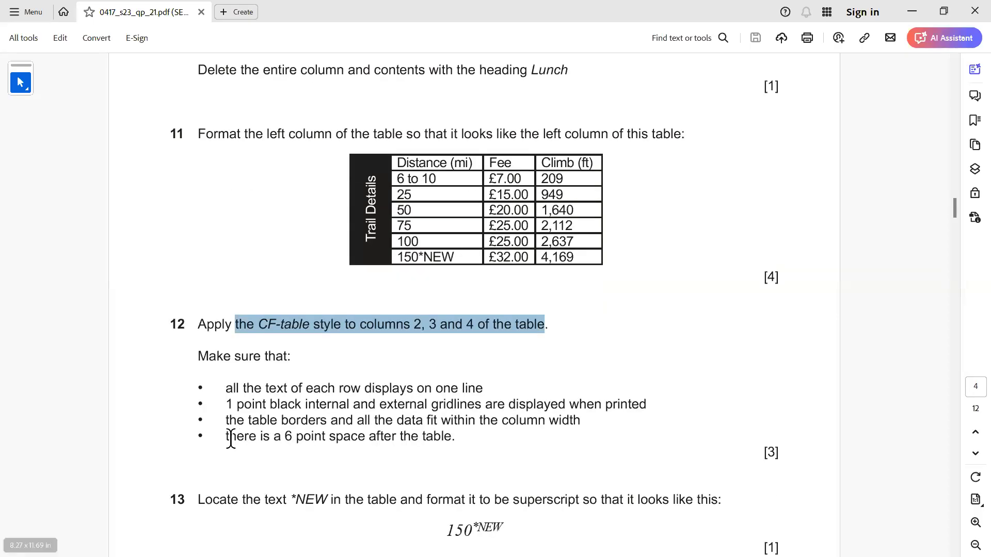
{"action": "left_click_drag", "start_coordinate": [225, 439], "coordinate": [453, 444]}
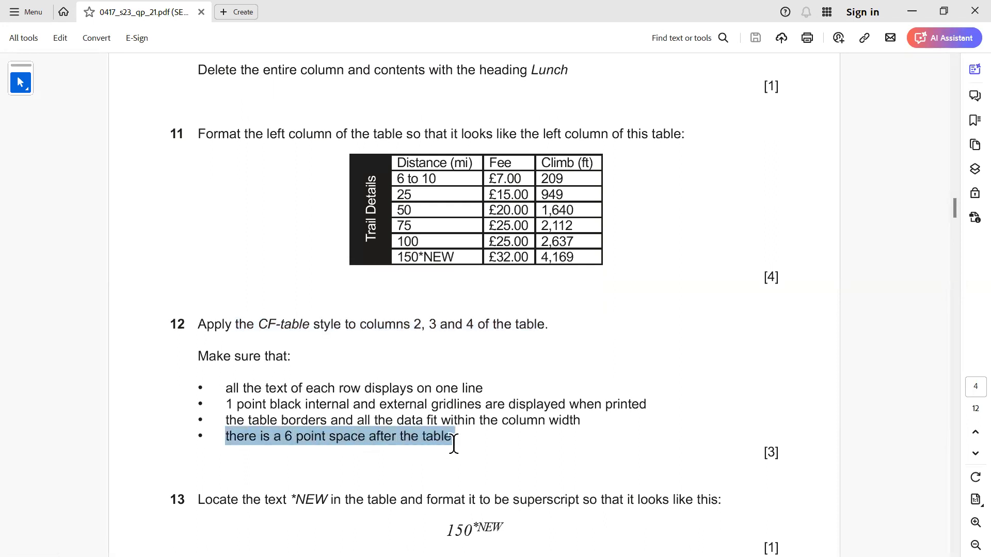
{"action": "key", "text": "alt+Tab"}
{"action": "left_click", "coordinate": [411, 372]}
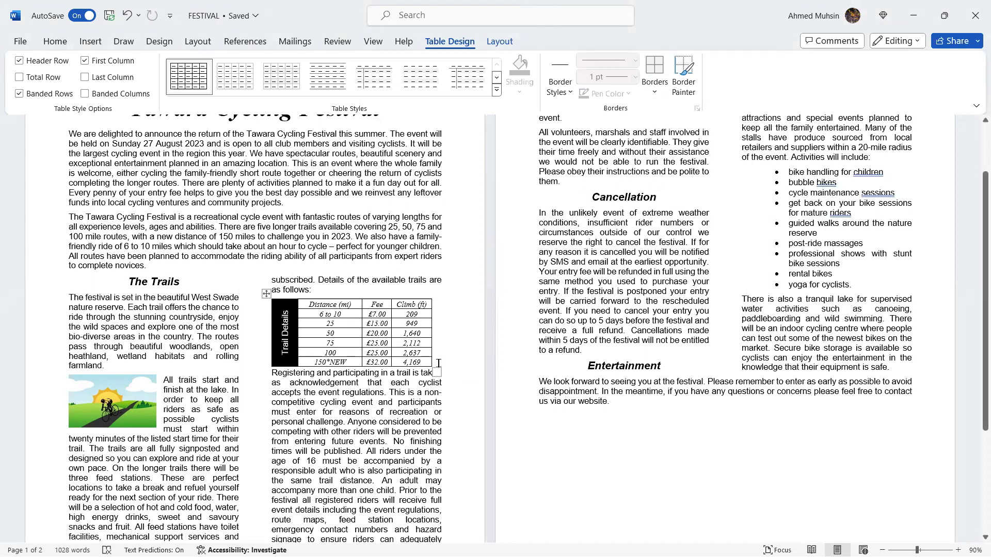
{"action": "right_click", "coordinate": [438, 363]}
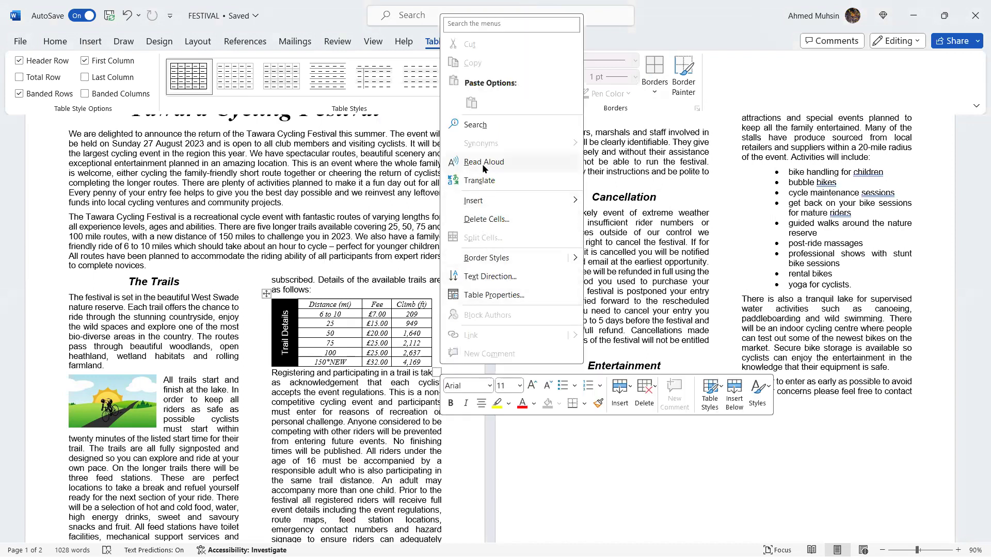
{"action": "left_click", "coordinate": [440, 365]}
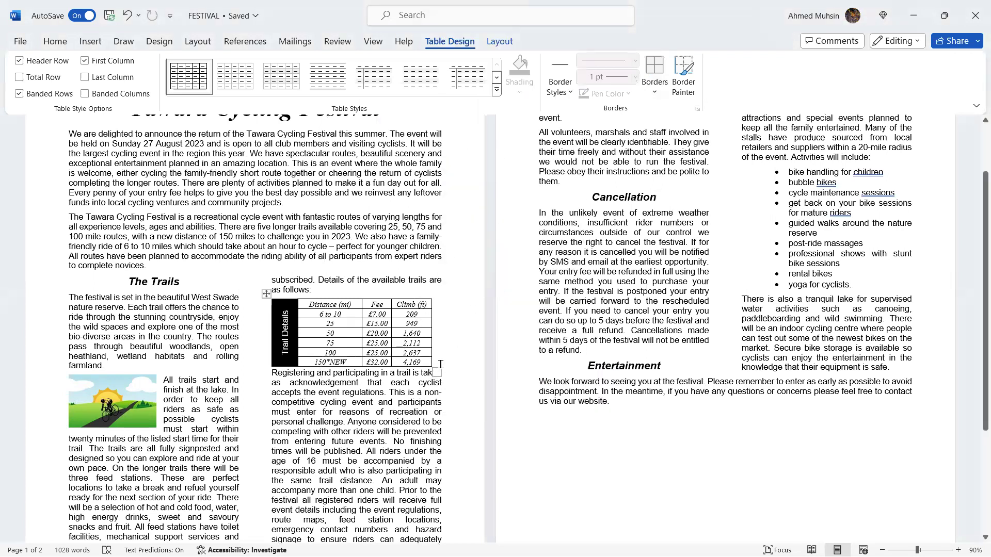
- Set the spacing before the paragraph starting "Registering and participating", directly below the trail table, to 6 pt
{"action": "left_click_drag", "start_coordinate": [272, 373], "coordinate": [435, 378]}
{"action": "right_click", "coordinate": [435, 378]}
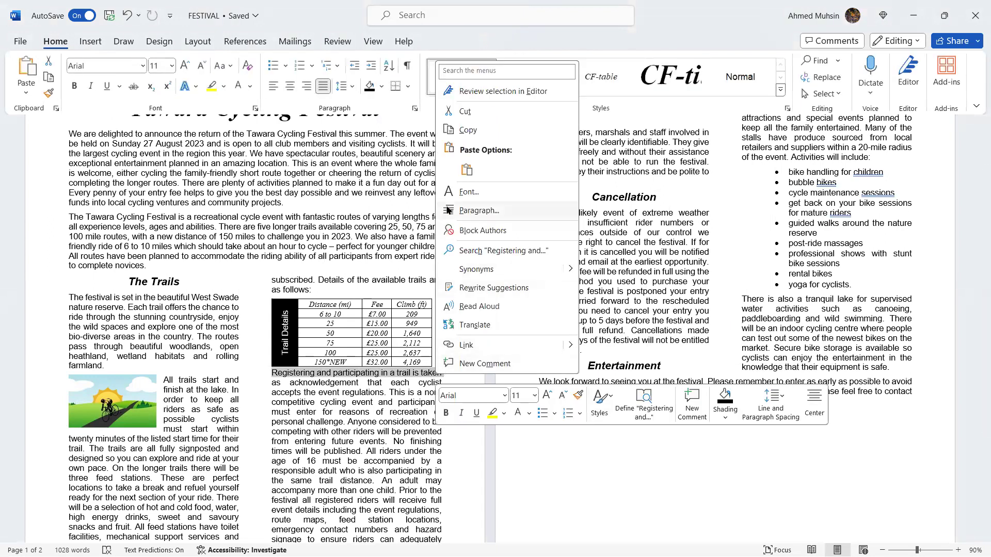
{"action": "left_click", "coordinate": [439, 209]}
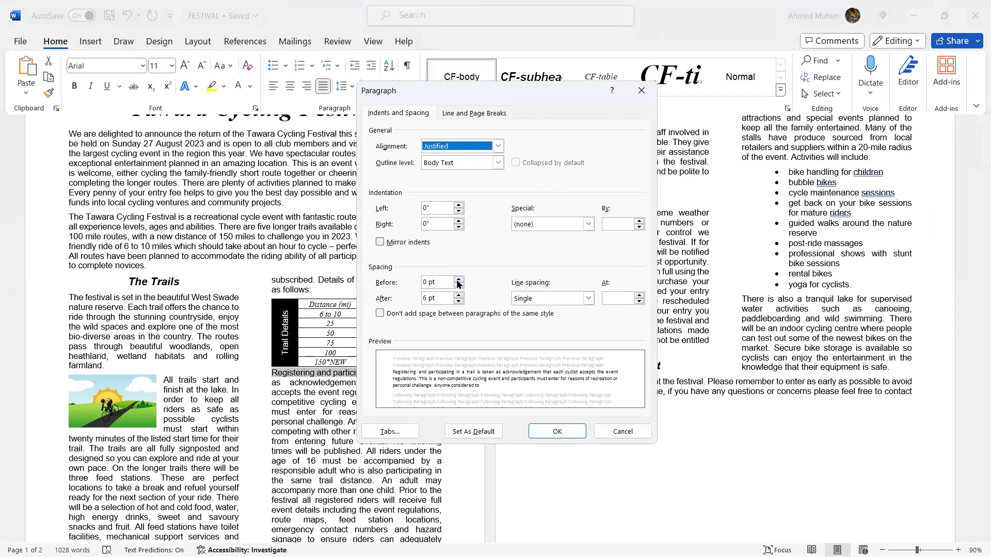
{"action": "left_click", "coordinate": [458, 280]}
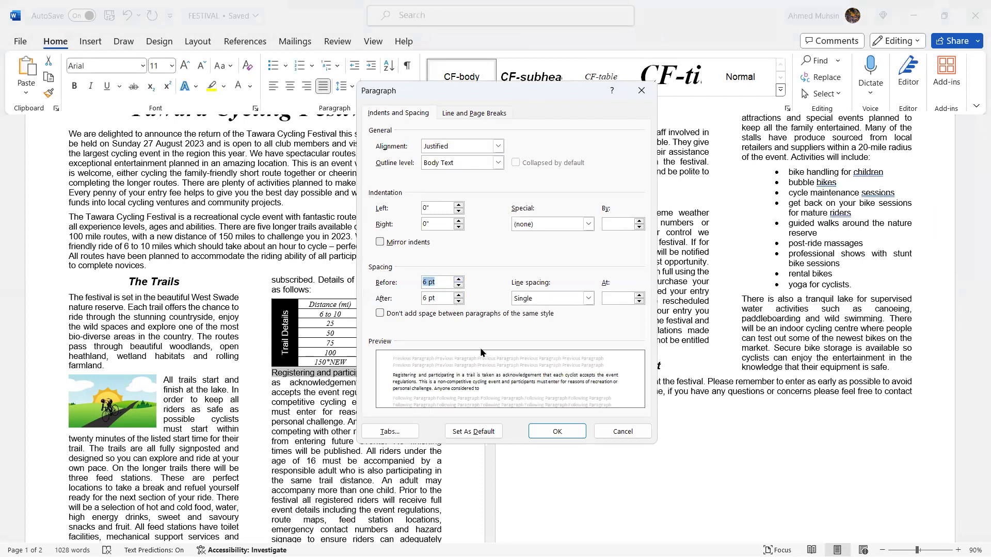
{"action": "left_click", "coordinate": [556, 431]}
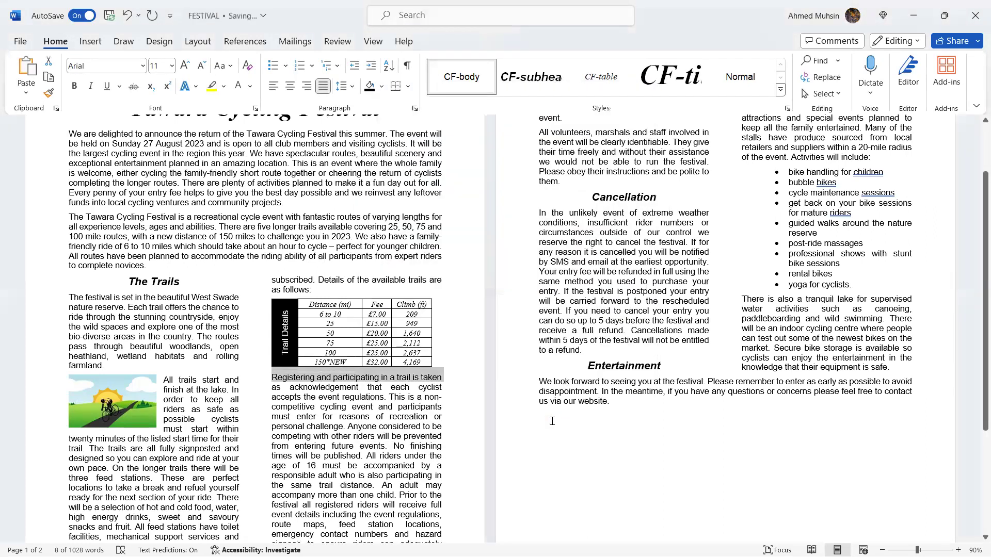
{"action": "left_click", "coordinate": [447, 362]}
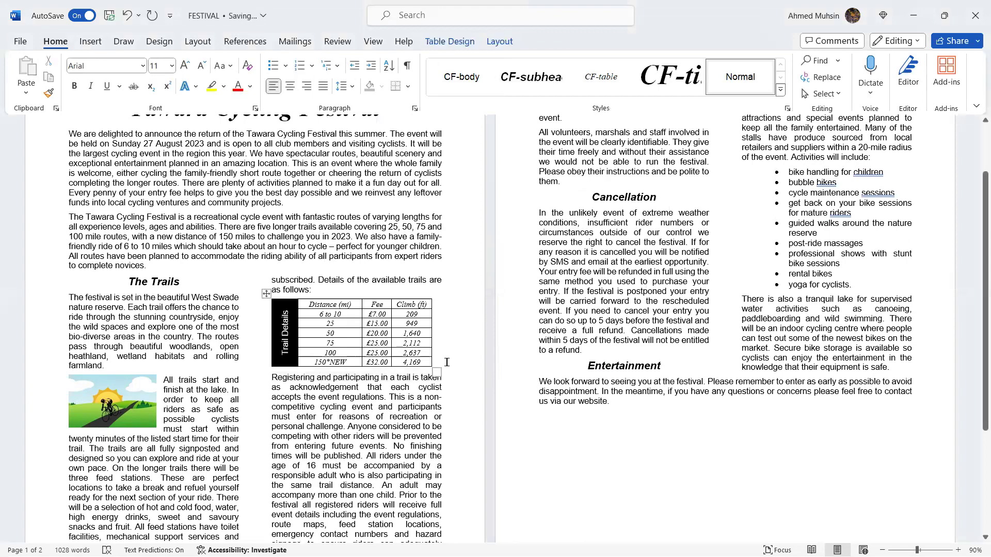
- Check step 13 in the exam paper, then format NEW in the trail table's 150*NEW entry as superscript
{"action": "key", "text": "alt+Tab"}
{"action": "scroll", "coordinate": [441, 375], "scroll_direction": "down", "scroll_amount": 3}
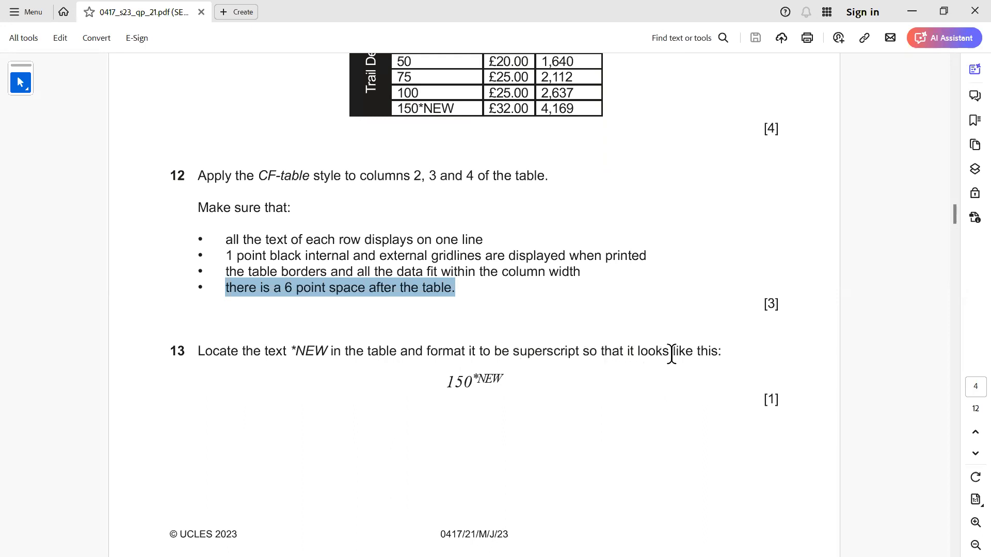
{"action": "key", "text": "alt+Tab"}
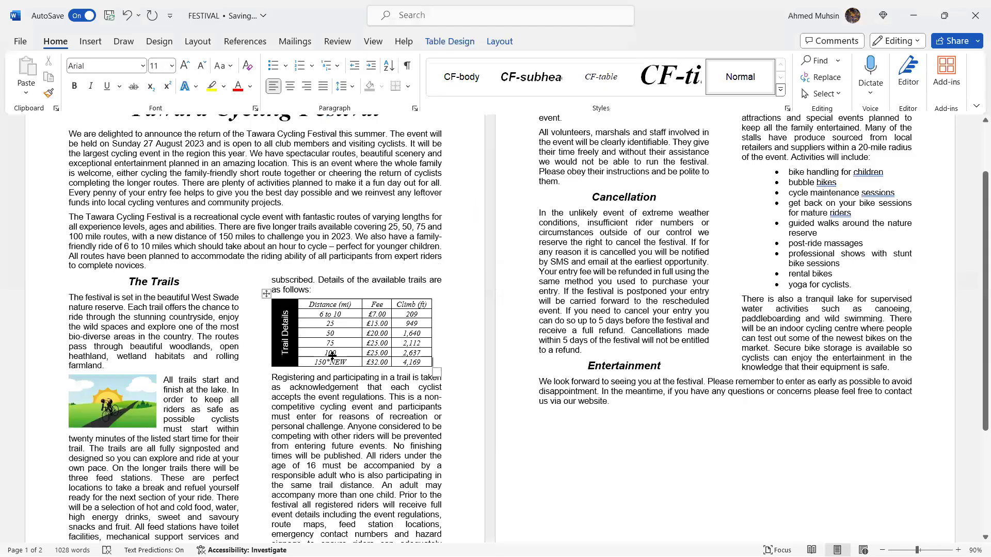
{"action": "left_click_drag", "start_coordinate": [329, 362], "coordinate": [347, 363]}
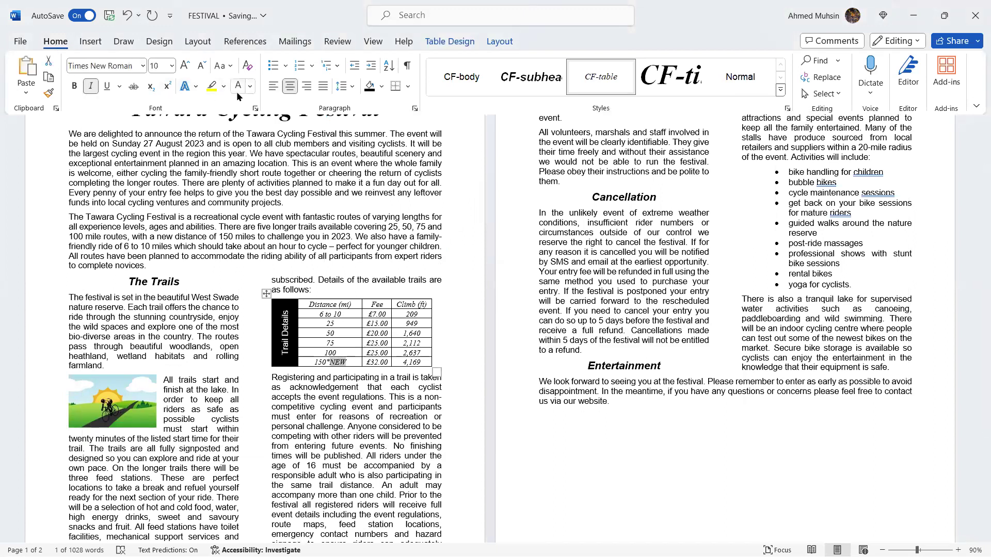
{"action": "left_click", "coordinate": [166, 87]}
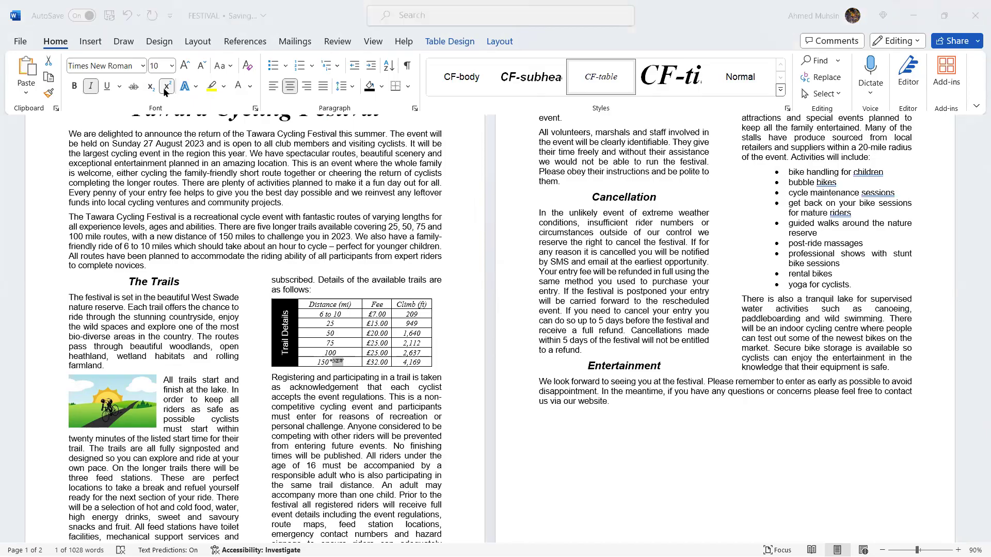
- Check step 14 in the exam paper, then run the spelling and grammar check on FESTIVAL and open its grammar corrections
{"action": "key", "text": "alt+Tab"}
{"action": "scroll", "coordinate": [460, 373], "scroll_direction": "down", "scroll_amount": 5}
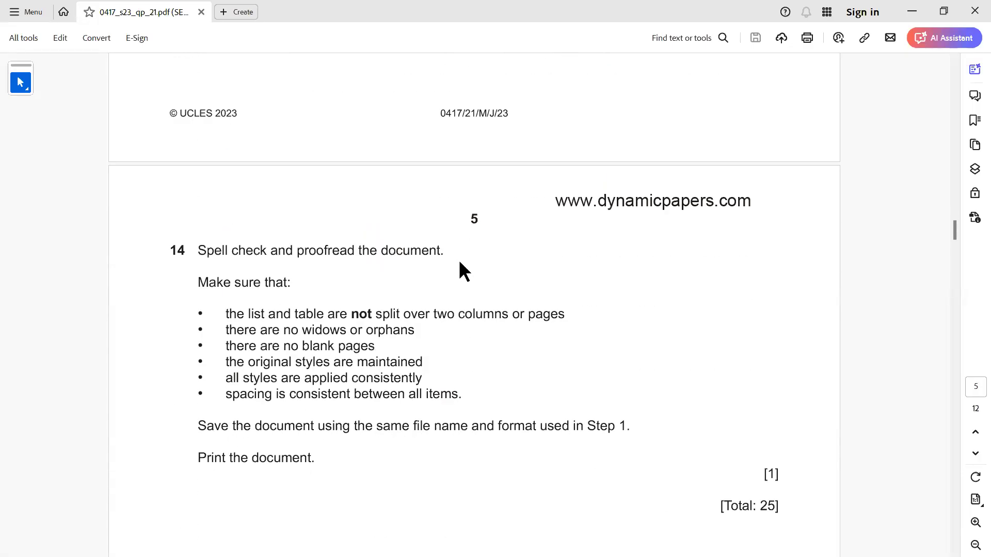
{"action": "key", "text": "alt+Tab"}
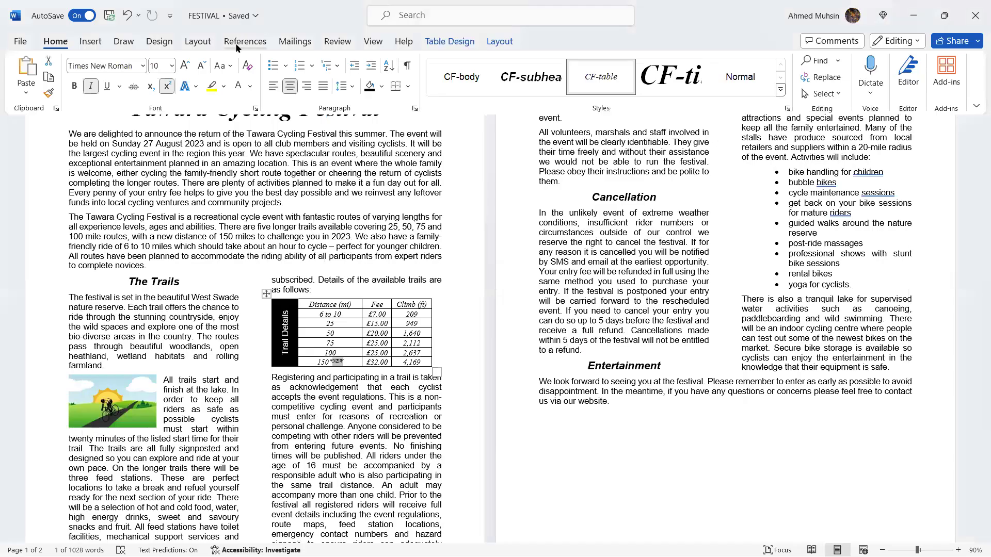
{"action": "left_click", "coordinate": [340, 41]}
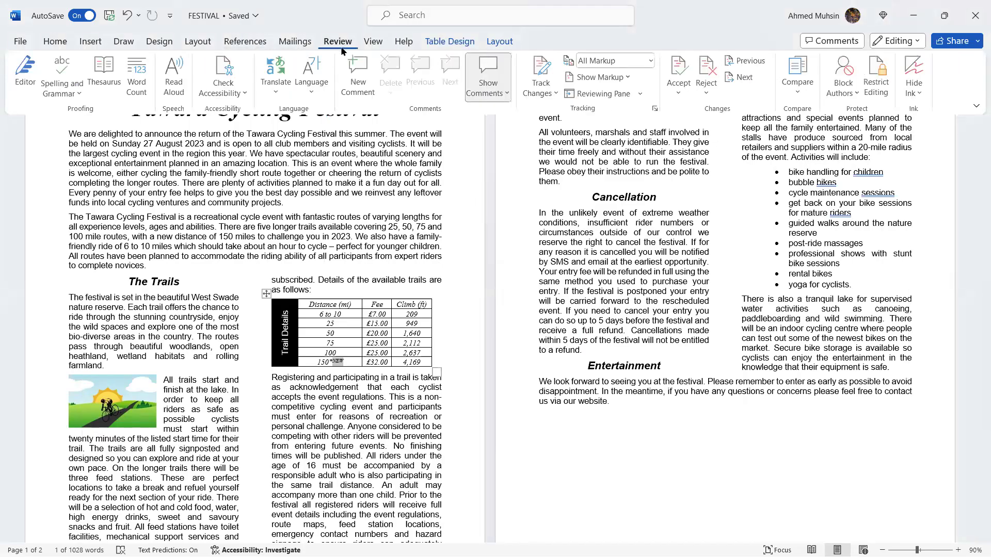
{"action": "left_click", "coordinate": [60, 68]}
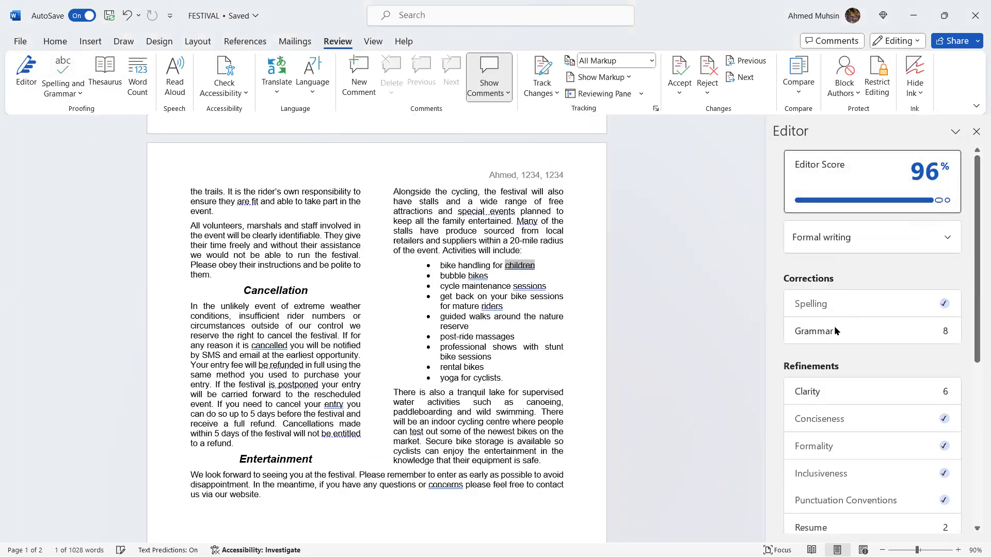
{"action": "left_click", "coordinate": [893, 330]}
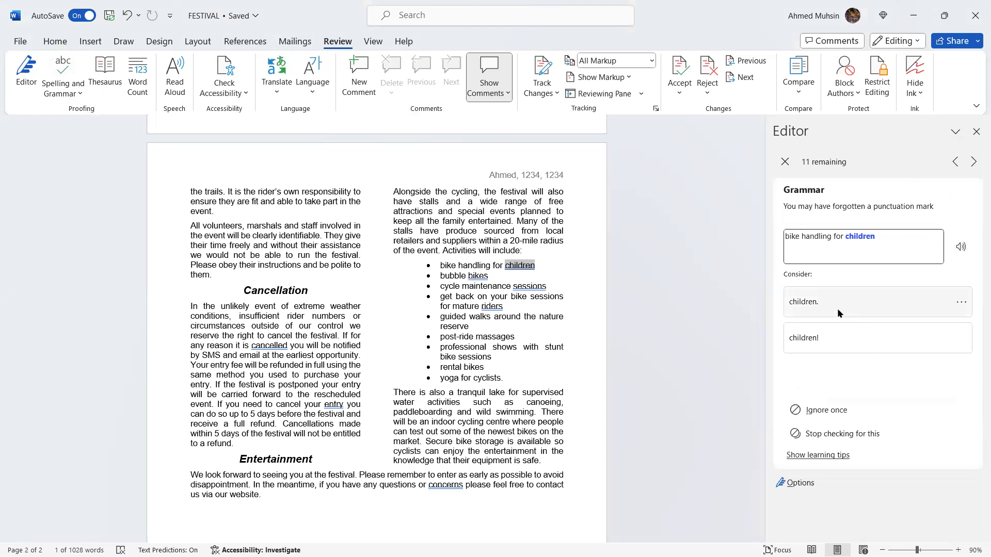
- Accept the grammar suggestions adding full stops after children, bikes, sessions and riders in the activities list, and a comma after concerns
{"action": "left_click", "coordinate": [837, 308]}
{"action": "left_click", "coordinate": [836, 308]}
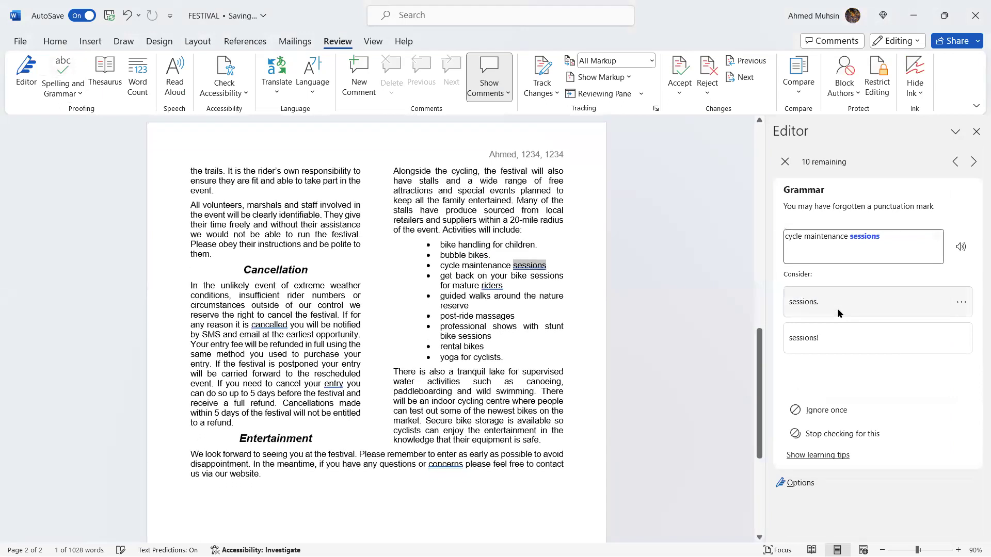
{"action": "left_click", "coordinate": [837, 308]}
{"action": "left_click", "coordinate": [837, 308]}
{"action": "left_click", "coordinate": [837, 308]}
{"action": "left_click", "coordinate": [837, 308]}
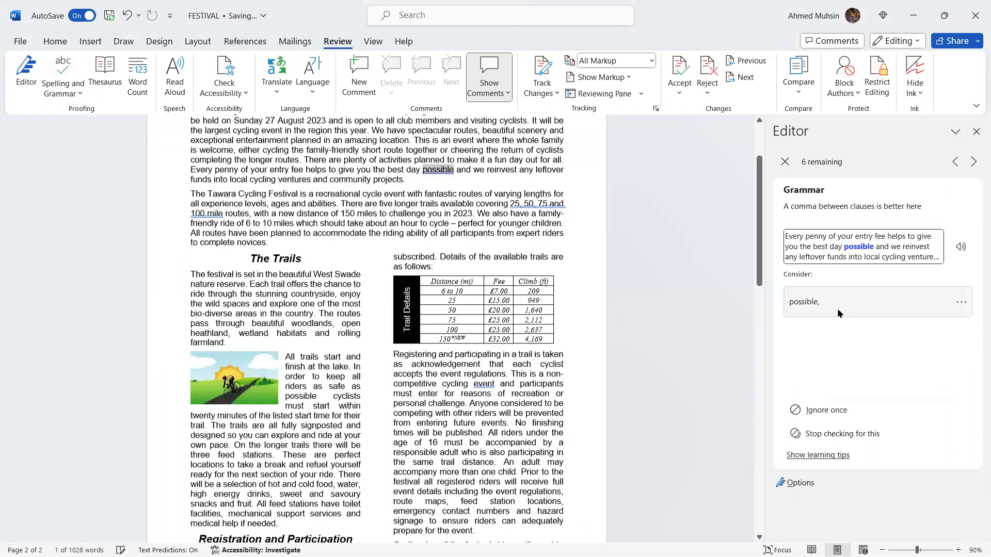
- Accept the suggested commas after possible, event, roadworthy, cancelled and entry, and the hyphenation "25-, 50-, 75- and 100-mile"
{"action": "left_click", "coordinate": [837, 308]}
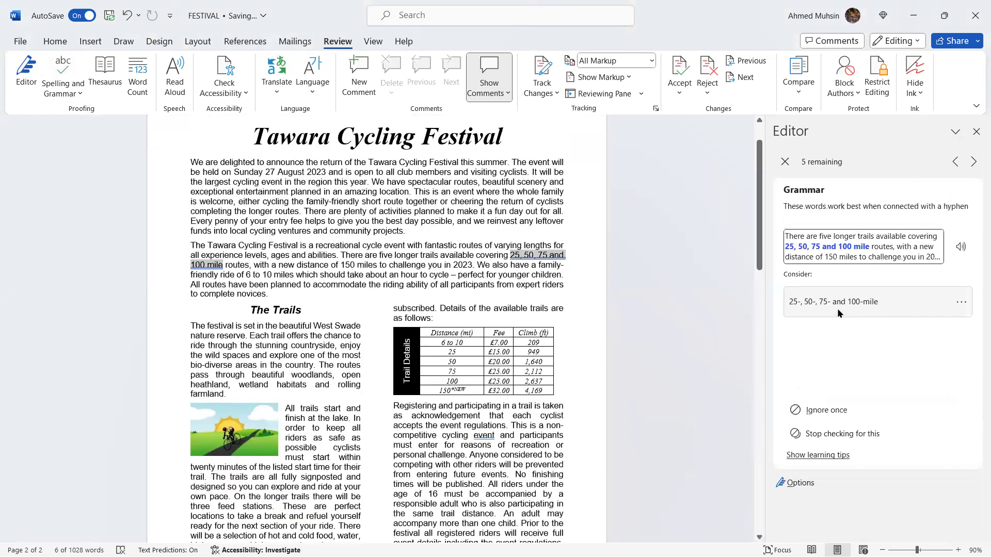
{"action": "left_click", "coordinate": [837, 308]}
{"action": "left_click", "coordinate": [837, 308]}
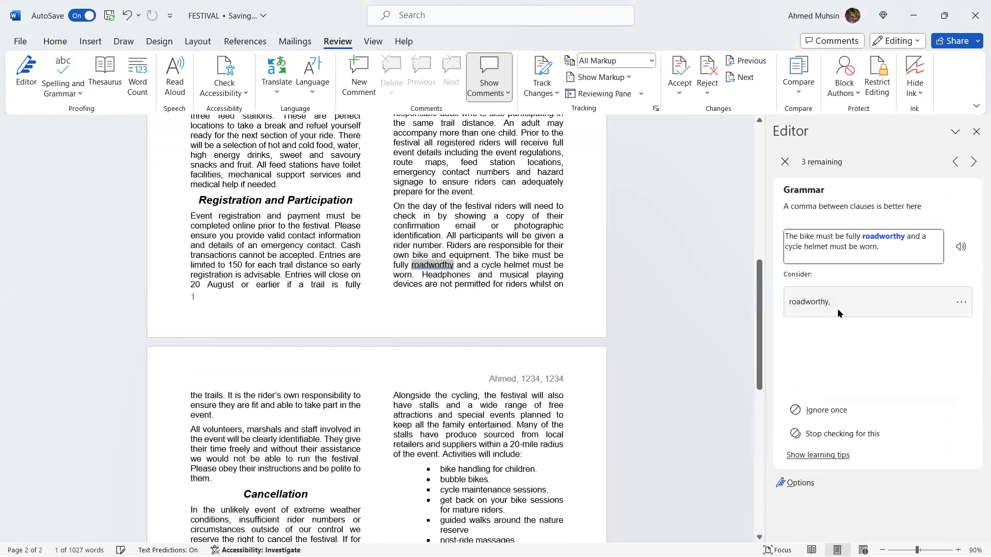
{"action": "left_click", "coordinate": [837, 308]}
{"action": "left_click", "coordinate": [837, 308]}
{"action": "left_click", "coordinate": [837, 308]}
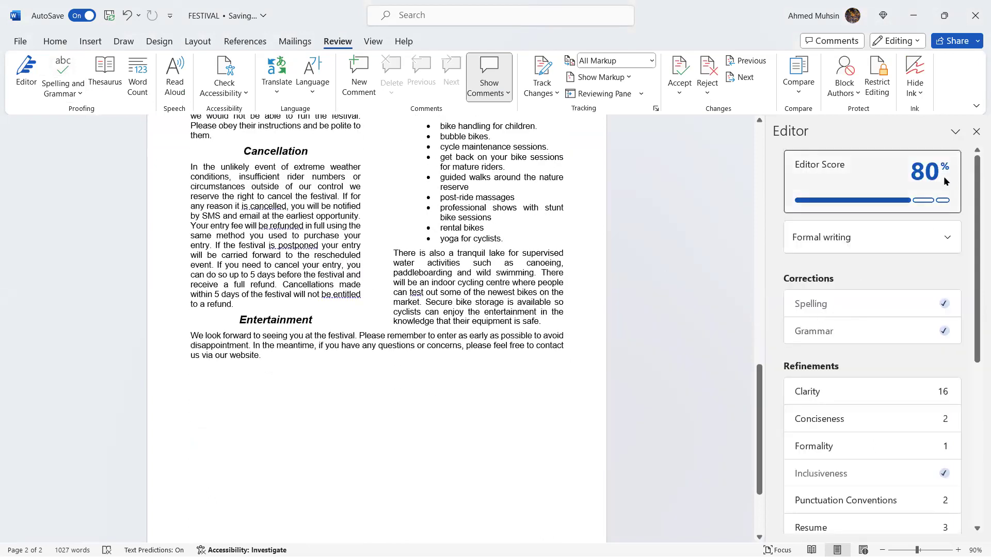
- Check step 14's split requirement in the exam paper, then examine FESTIVAL's activities list and trail table for column or page splits
{"action": "key", "text": "alt+Tab"}
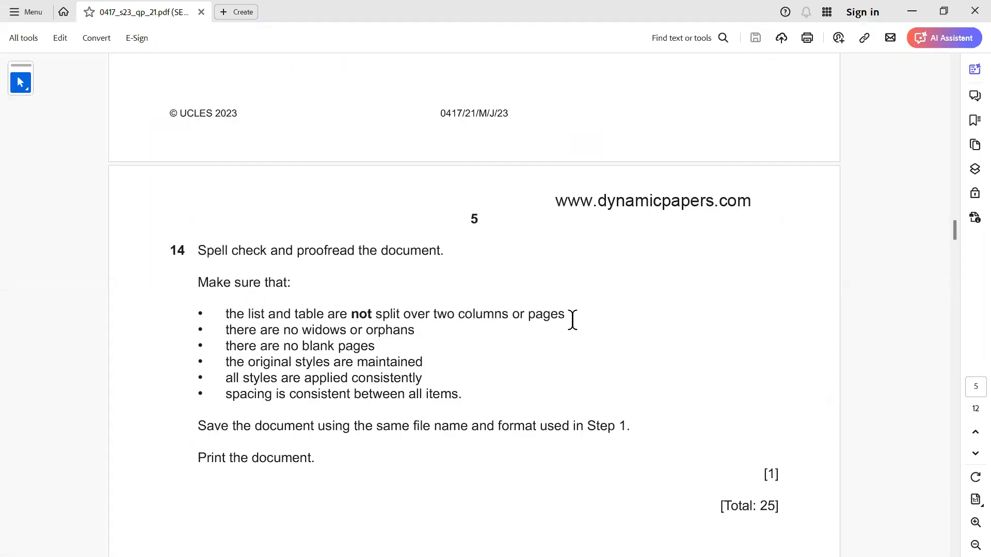
{"action": "key", "text": "alt+Tab"}
{"action": "scroll", "coordinate": [474, 382], "scroll_direction": "up", "scroll_amount": 5}
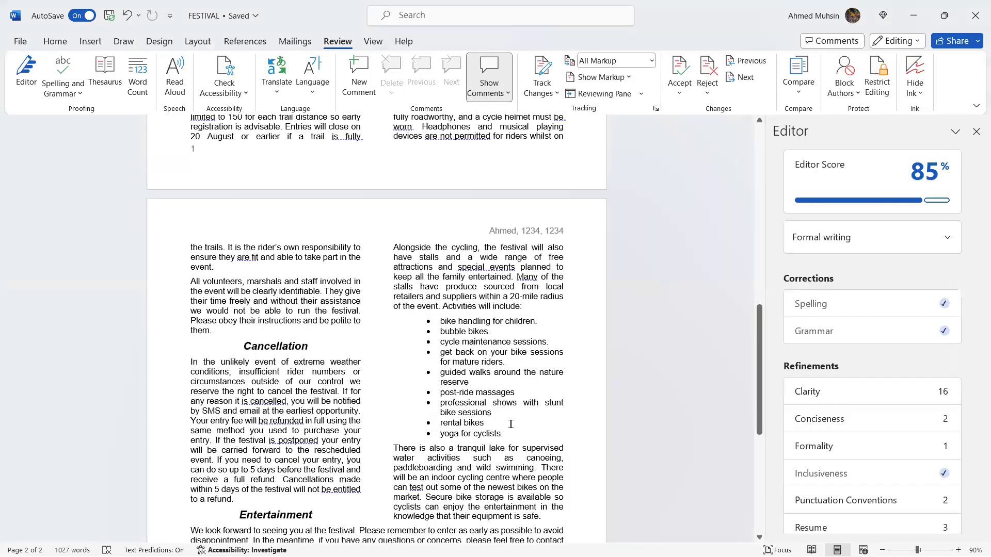
{"action": "scroll", "coordinate": [507, 427], "scroll_direction": "up", "scroll_amount": 2}
{"action": "scroll", "coordinate": [506, 427], "scroll_direction": "up", "scroll_amount": 3}
{"action": "scroll", "coordinate": [434, 203], "scroll_direction": "up", "scroll_amount": 9}
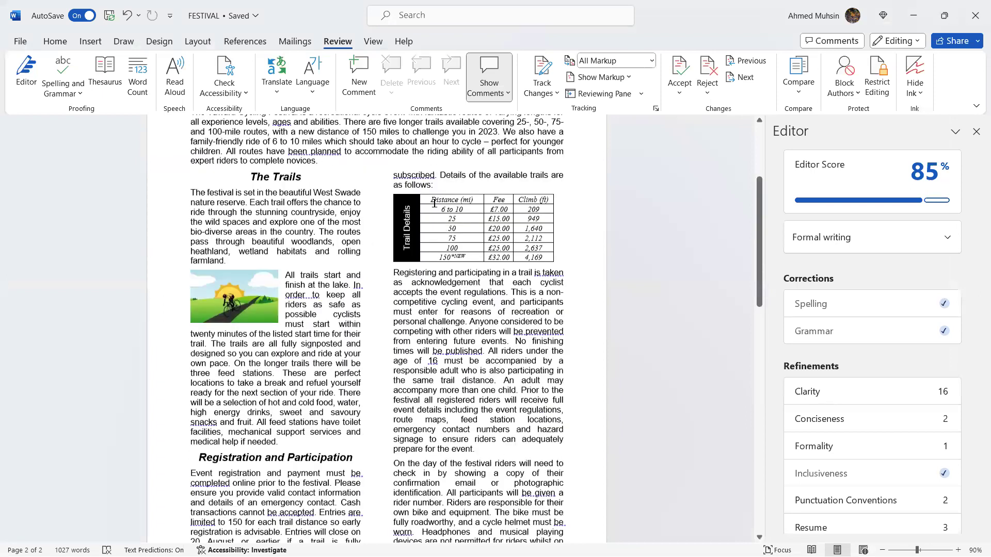
{"action": "scroll", "coordinate": [465, 232], "scroll_direction": "up", "scroll_amount": 1}
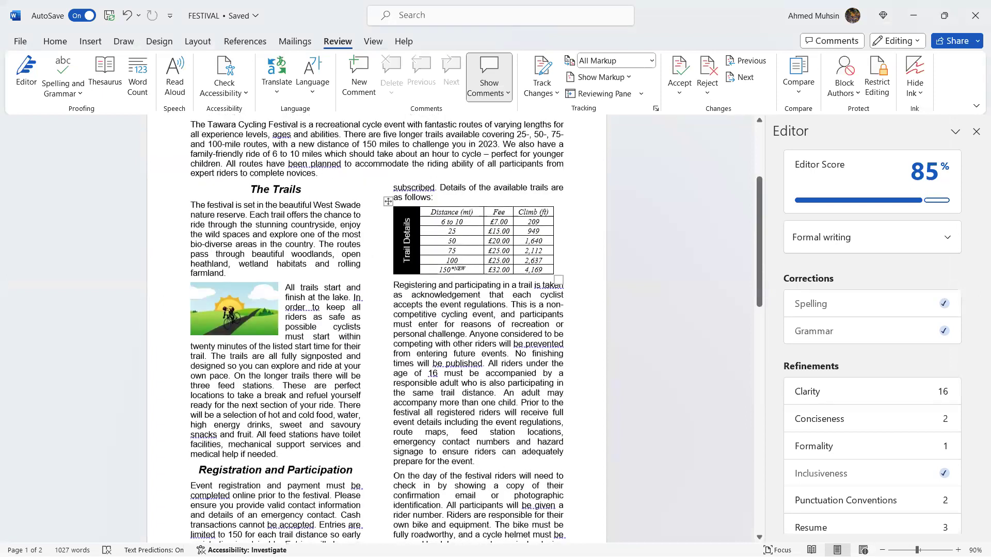
- Reread step 14's remaining layout requirements, then examine the column and page breaks in FESTIVAL for widows and orphans
{"action": "key", "text": "alt+Tab"}
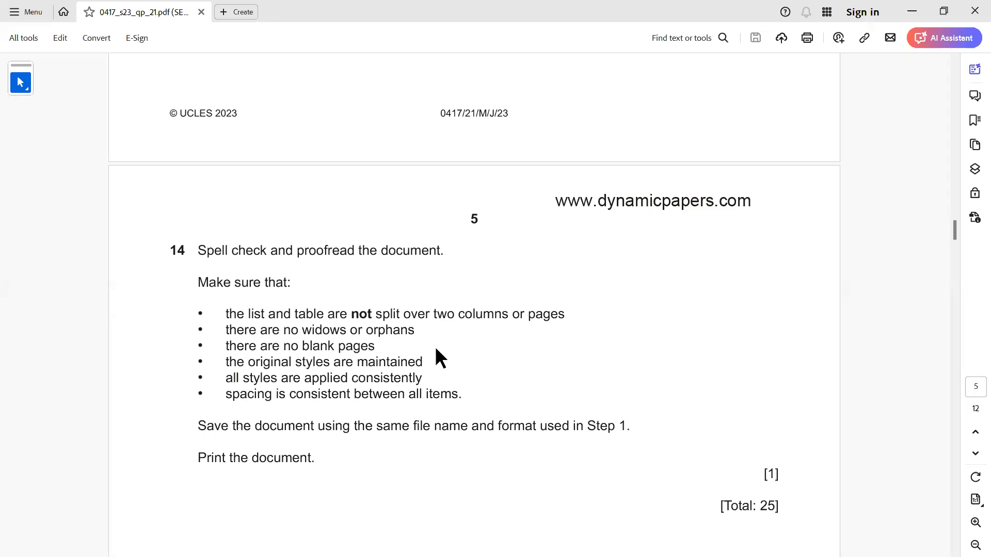
{"action": "key", "text": "alt+Tab"}
{"action": "scroll", "coordinate": [364, 285], "scroll_direction": "up", "scroll_amount": 3}
{"action": "scroll", "coordinate": [364, 285], "scroll_direction": "up", "scroll_amount": 3}
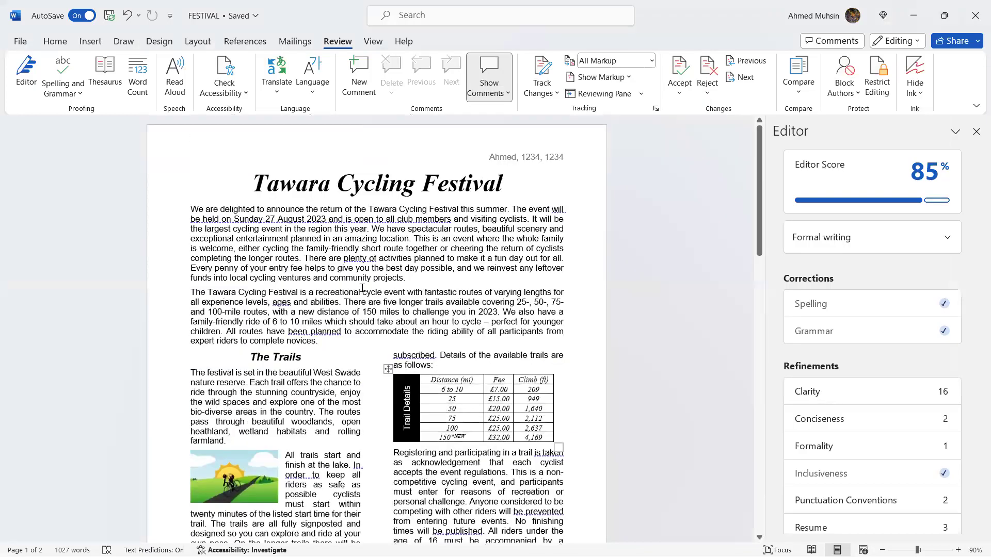
{"action": "scroll", "coordinate": [364, 285], "scroll_direction": "down", "scroll_amount": 6}
{"action": "scroll", "coordinate": [351, 350], "scroll_direction": "down", "scroll_amount": 3}
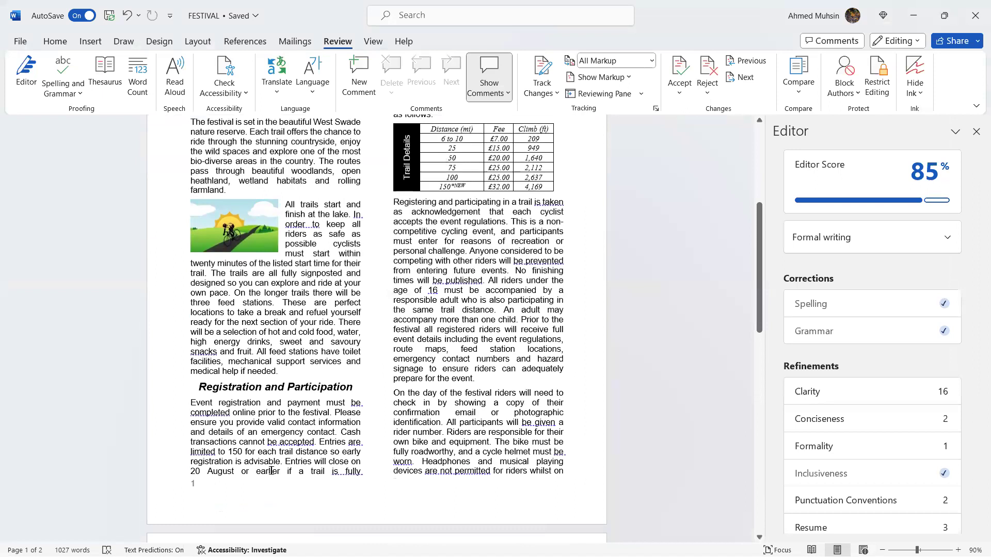
{"action": "scroll", "coordinate": [373, 400], "scroll_direction": "up", "scroll_amount": 3}
{"action": "scroll", "coordinate": [463, 332], "scroll_direction": "down", "scroll_amount": 4}
{"action": "scroll", "coordinate": [463, 333], "scroll_direction": "down", "scroll_amount": 5}
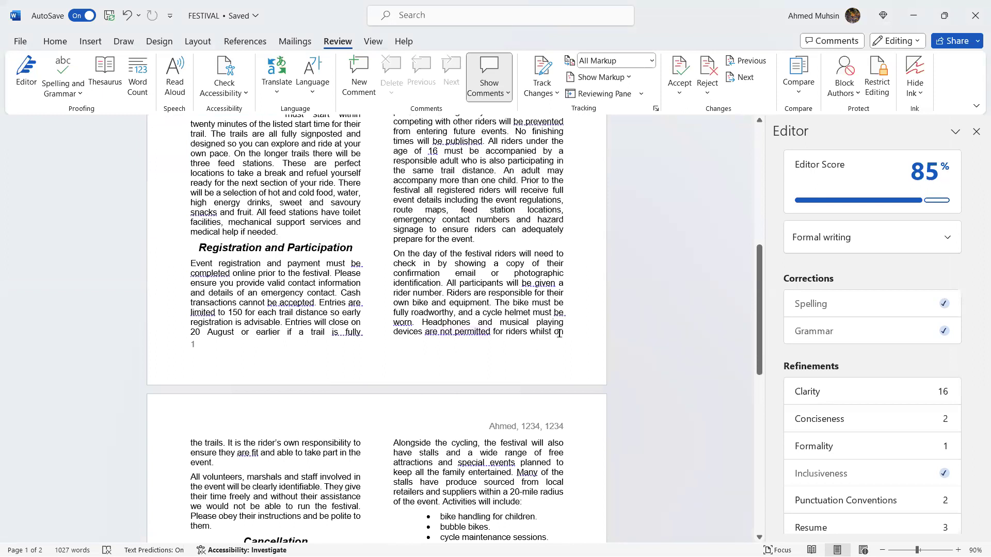
- Insert blank lines before the paragraph starting "On the day of the festival" to push it onto page 2
{"action": "left_click", "coordinate": [391, 253]}
{"action": "key", "text": "Return"}
{"action": "key", "text": "Return"}
{"action": "key", "text": "Return"}
{"action": "key", "text": "Return"}
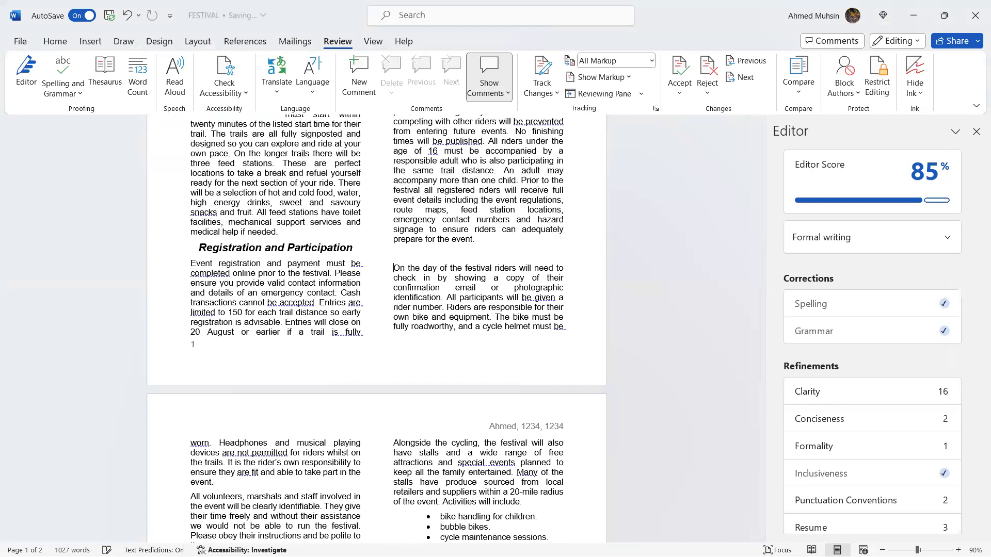
{"action": "key", "text": "Return"}
{"action": "key", "text": "Return"}
{"action": "key", "text": "Return"}
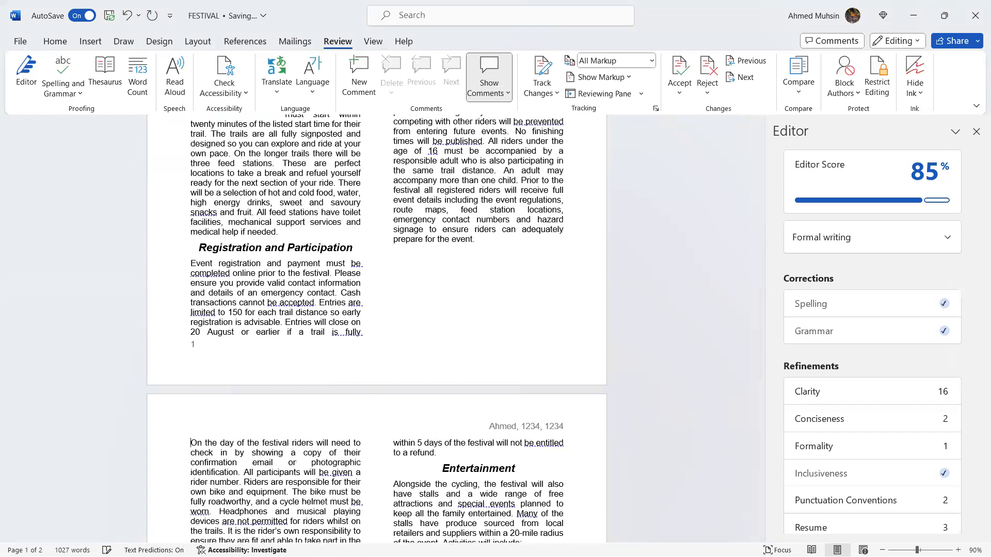
- Examine how the text, headings and activities list flow across both pages of FESTIVAL
{"action": "scroll", "coordinate": [450, 408], "scroll_direction": "down", "scroll_amount": 3}
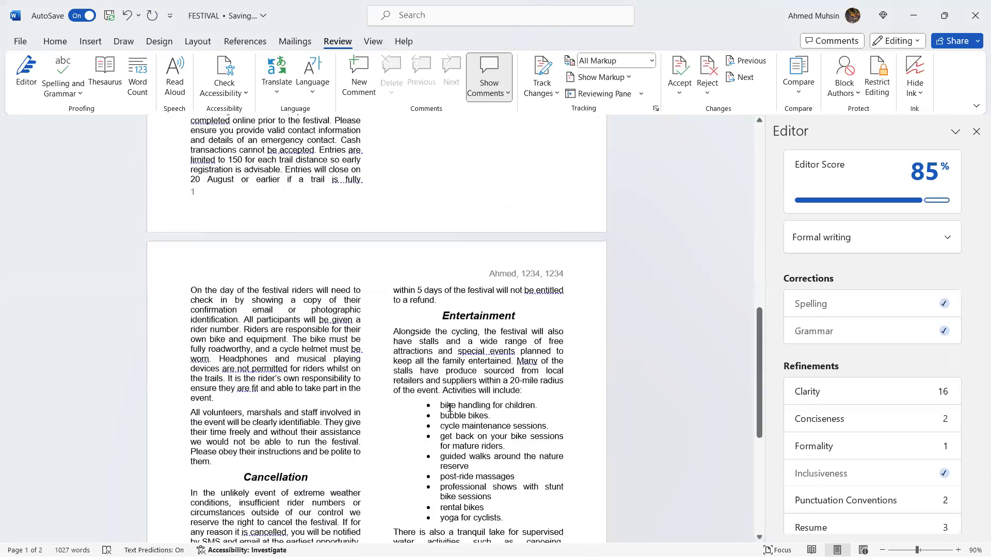
{"action": "scroll", "coordinate": [449, 407], "scroll_direction": "down", "scroll_amount": 5}
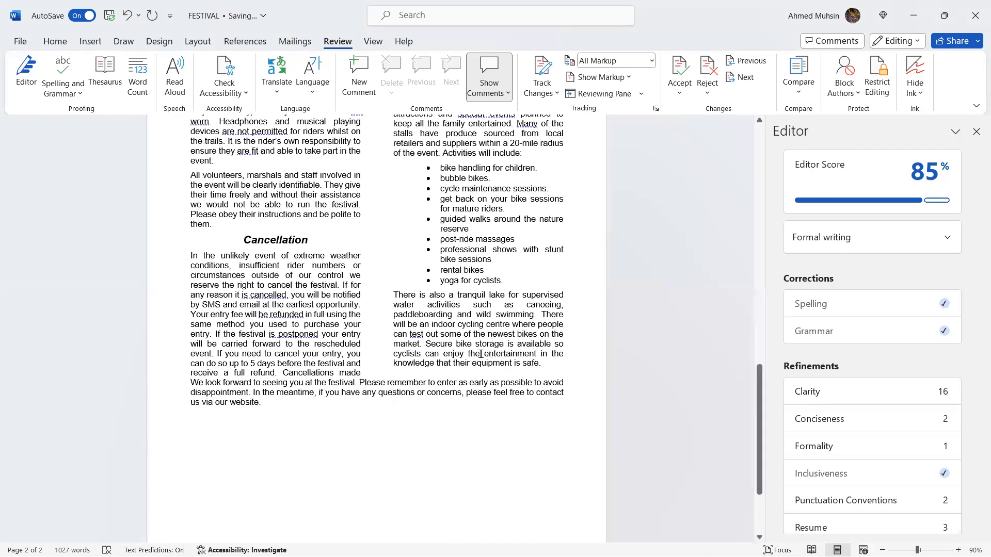
{"action": "scroll", "coordinate": [361, 449], "scroll_direction": "down", "scroll_amount": 2}
{"action": "scroll", "coordinate": [365, 444], "scroll_direction": "up", "scroll_amount": 10}
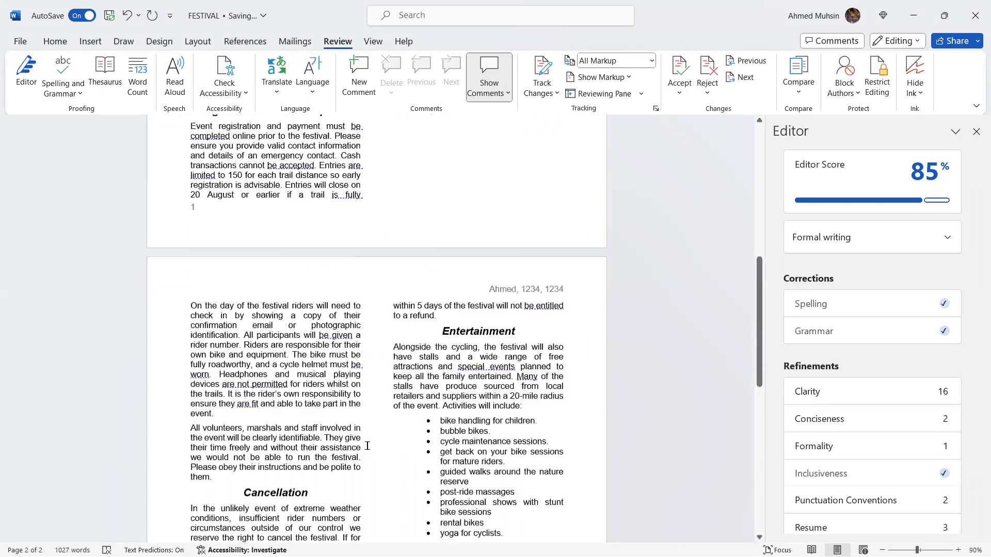
{"action": "scroll", "coordinate": [364, 443], "scroll_direction": "up", "scroll_amount": 2}
{"action": "scroll", "coordinate": [356, 444], "scroll_direction": "down", "scroll_amount": 4}
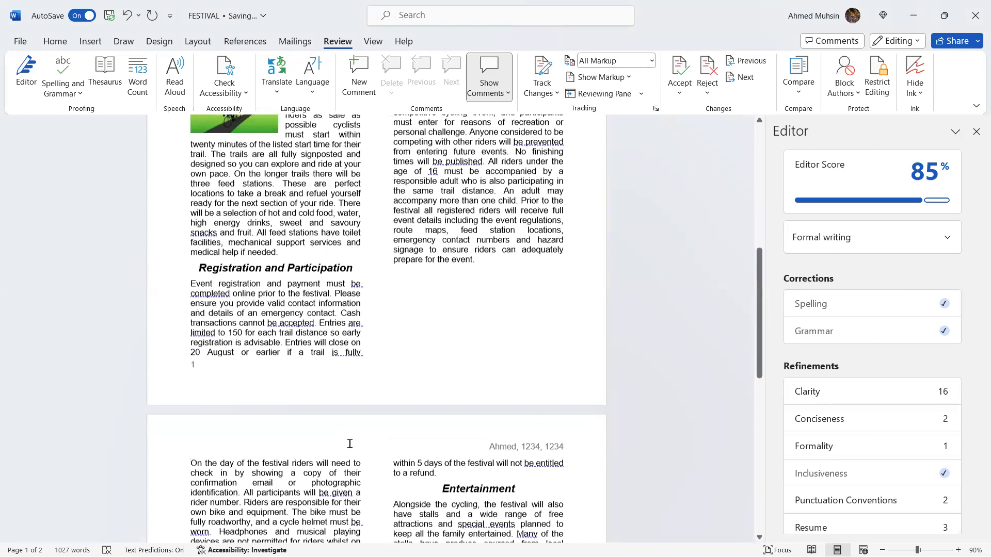
{"action": "scroll", "coordinate": [347, 449], "scroll_direction": "down", "scroll_amount": 6}
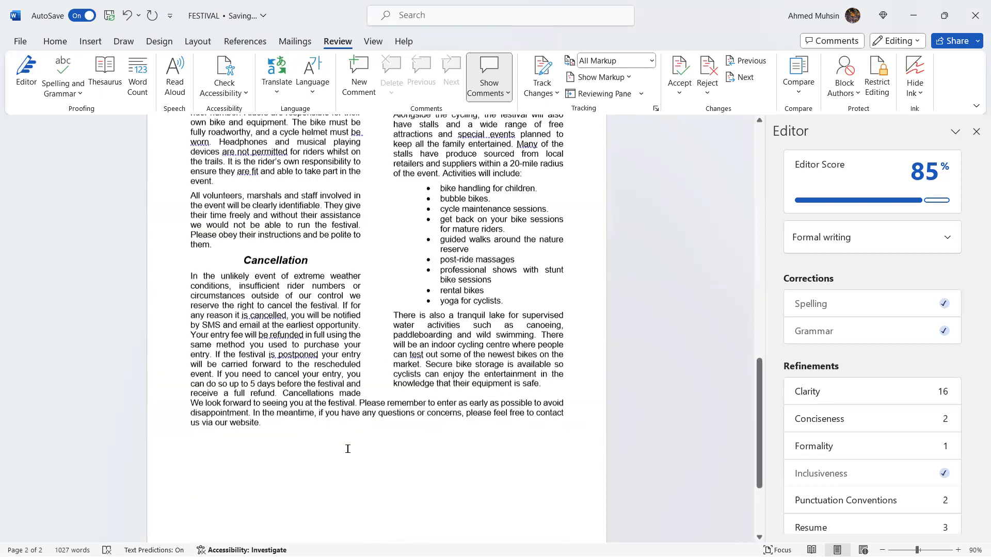
{"action": "scroll", "coordinate": [348, 449], "scroll_direction": "up", "scroll_amount": 2}
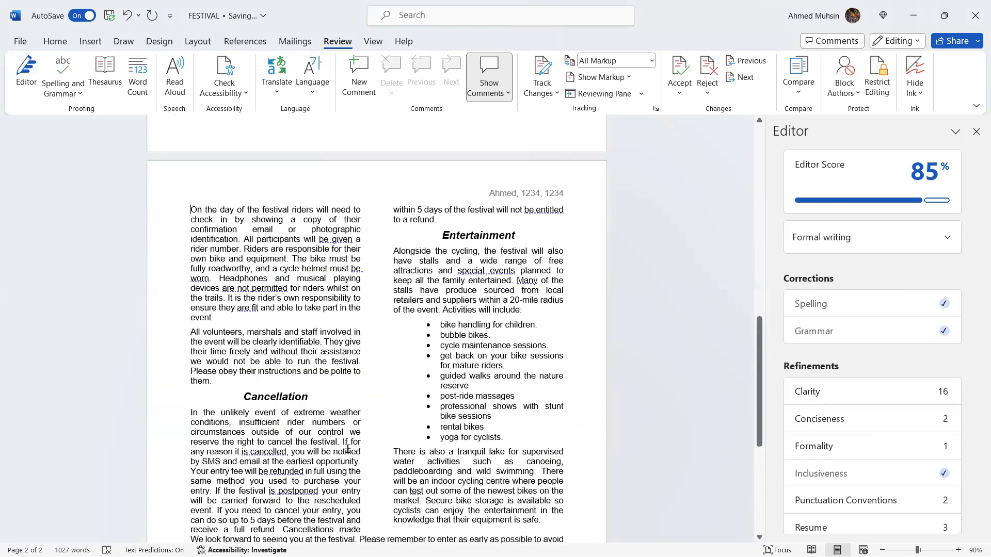
- Compare FESTIVAL with step 14's requirements for blank pages, original styles and consistently applied styles
{"action": "key", "text": "alt+Tab"}
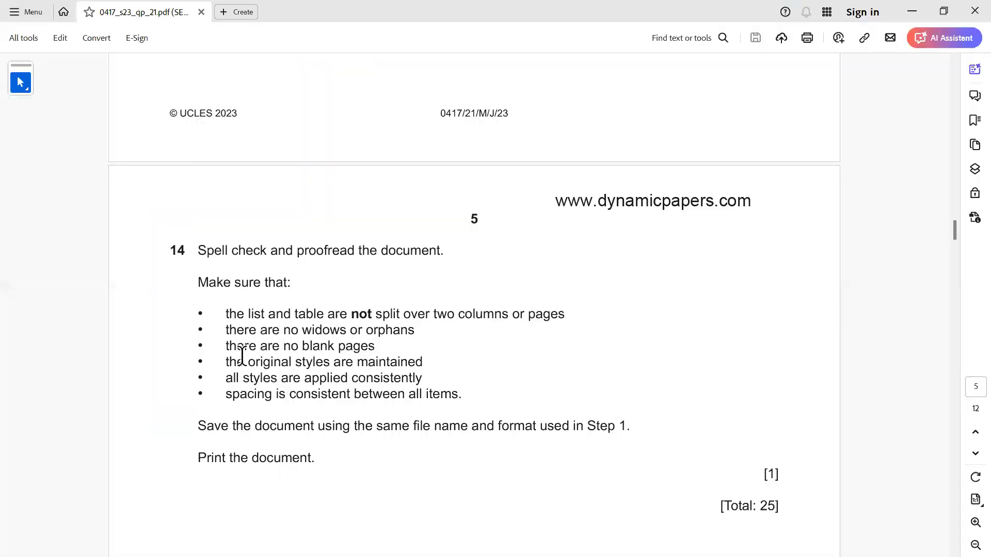
{"action": "key", "text": "alt+Tab"}
{"action": "scroll", "coordinate": [339, 341], "scroll_direction": "up", "scroll_amount": 7}
{"action": "scroll", "coordinate": [335, 331], "scroll_direction": "up", "scroll_amount": 7}
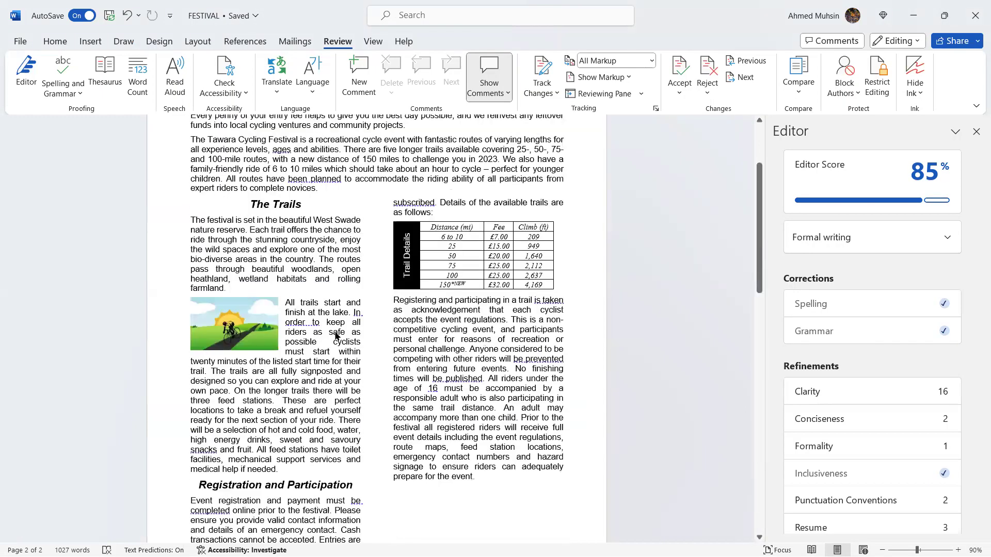
{"action": "key", "text": "alt+Tab"}
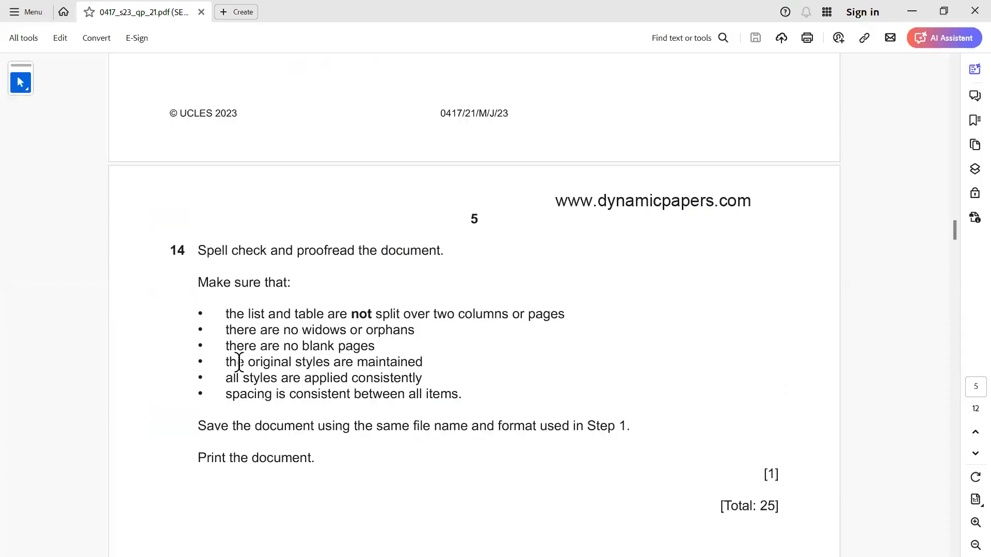
{"action": "key", "text": "alt+Tab"}
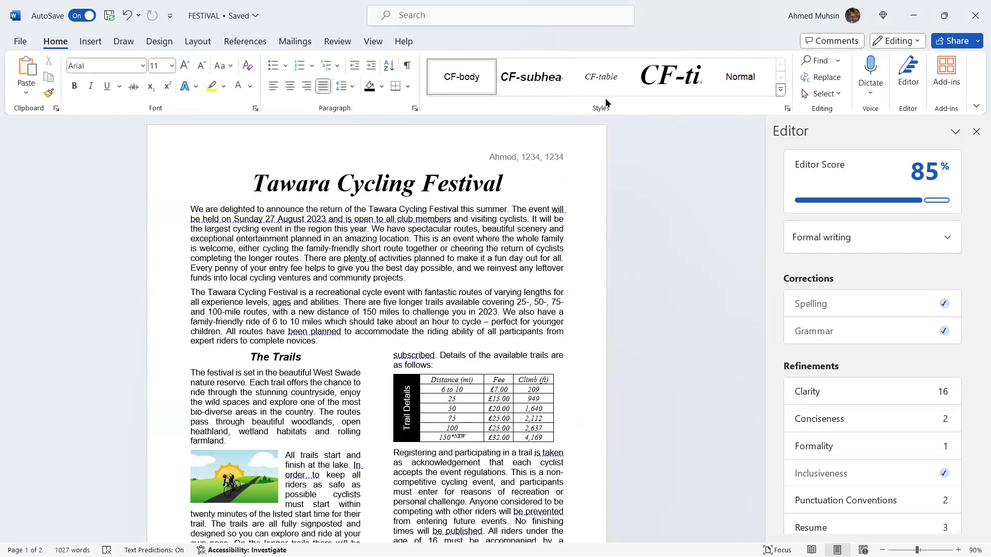
{"action": "key", "text": "alt+Tab"}
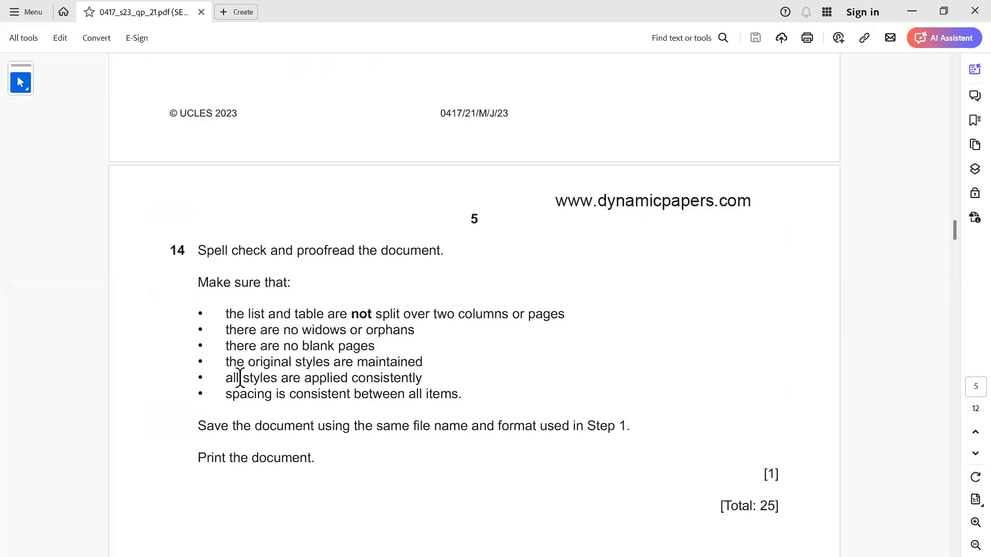
- Highlight step 14's spacing and saving requirements in the exam paper, then check FESTIVAL's save status and return to the paper
{"action": "left_click_drag", "start_coordinate": [276, 395], "coordinate": [464, 395]}
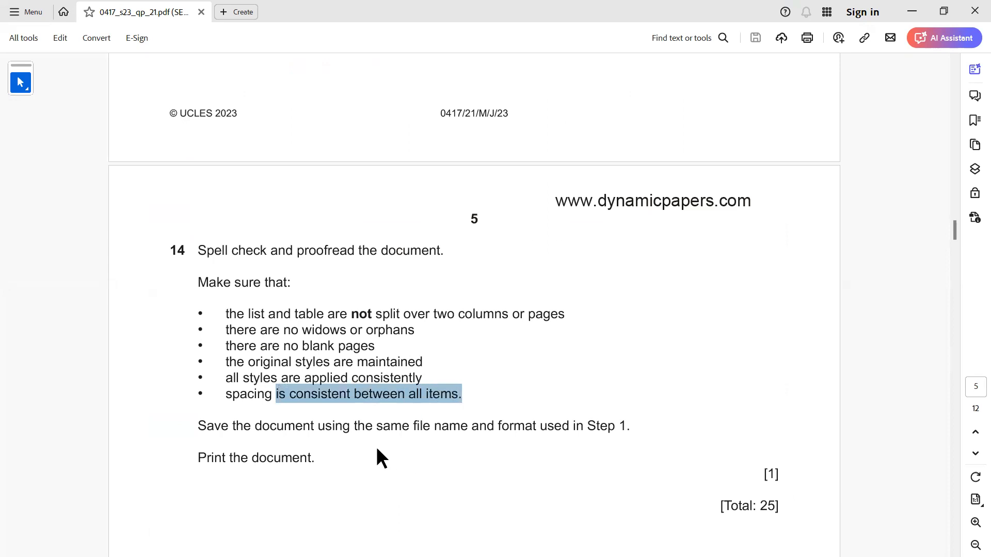
{"action": "left_click_drag", "start_coordinate": [287, 425], "coordinate": [619, 420]}
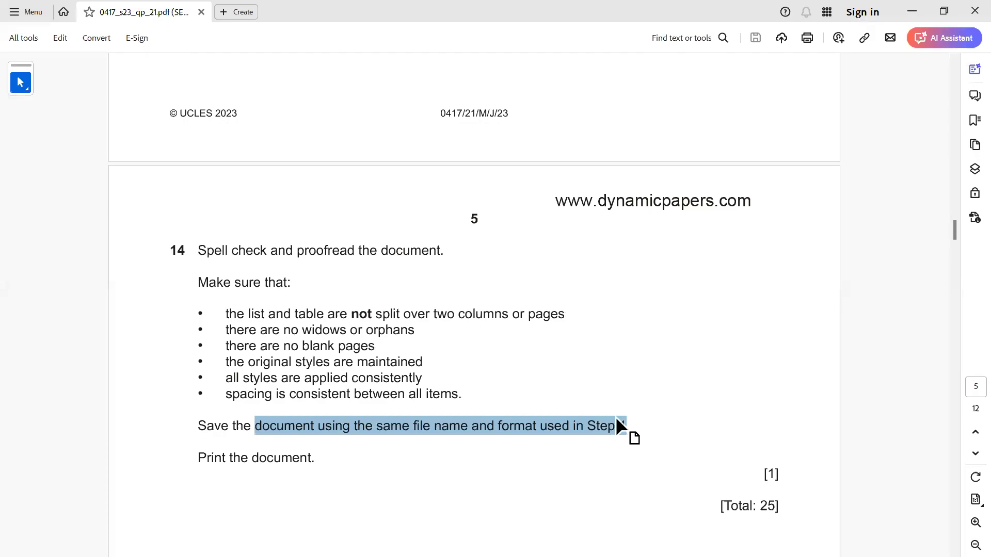
{"action": "key", "text": "alt+Tab"}
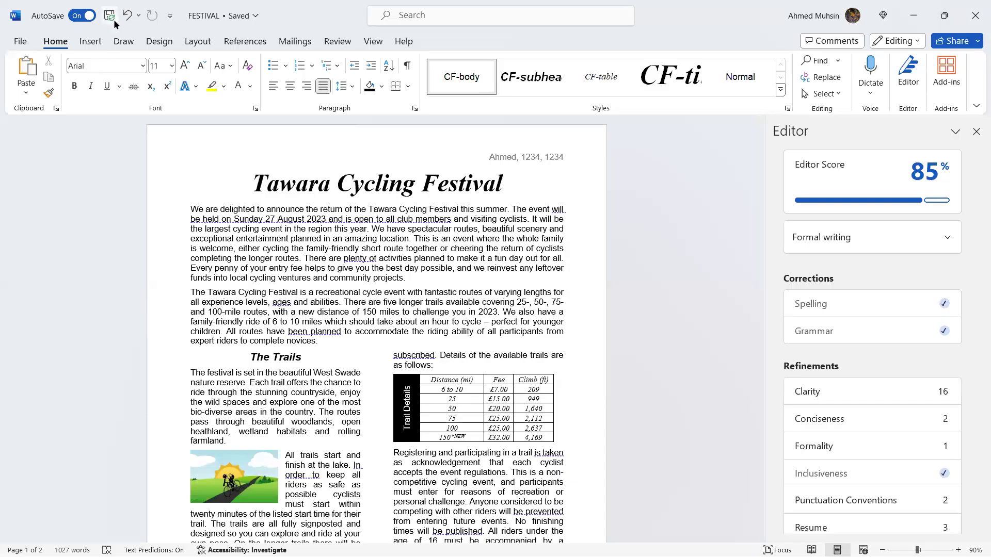
{"action": "key", "text": "alt+Tab"}
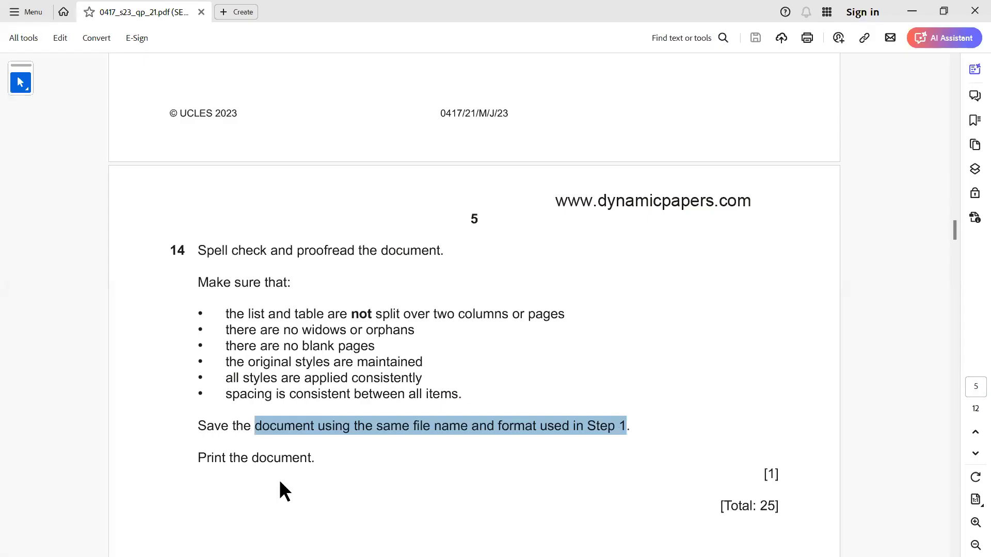
- Switch to Word and print the whole FESTIVAL document on the MF645C printer
{"action": "key", "text": "alt+Tab"}
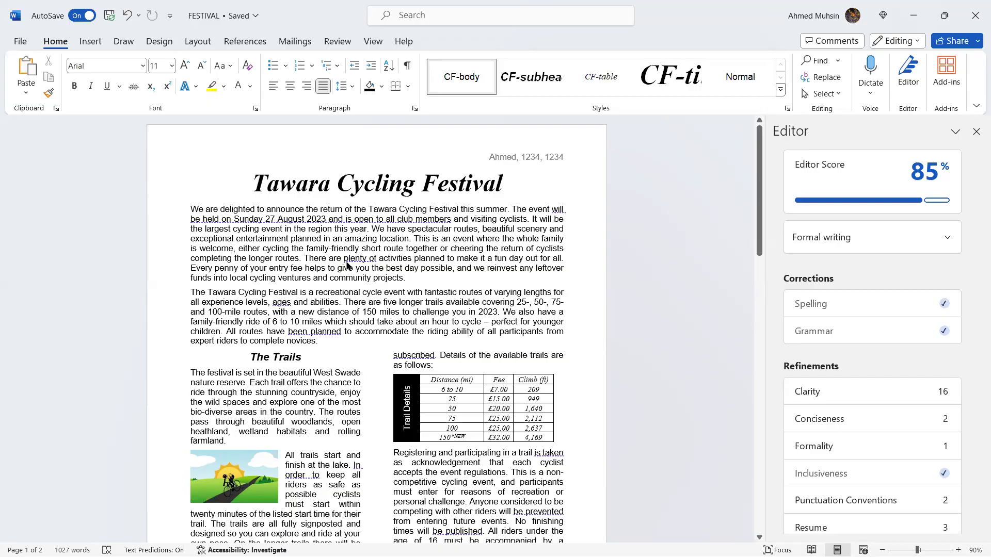
{"action": "key", "text": "ctrl+p"}
{"action": "left_click", "coordinate": [213, 165]}
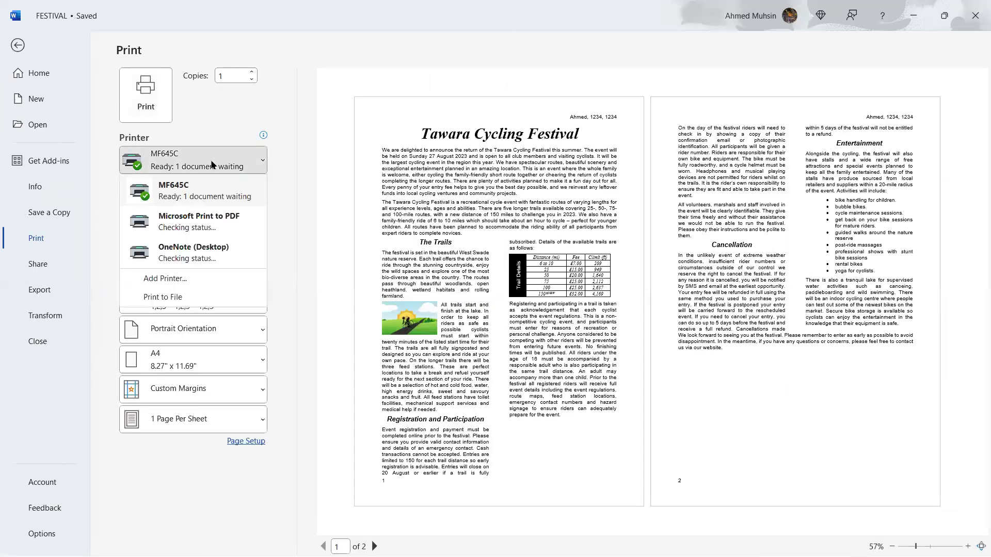
{"action": "left_click", "coordinate": [201, 136]}
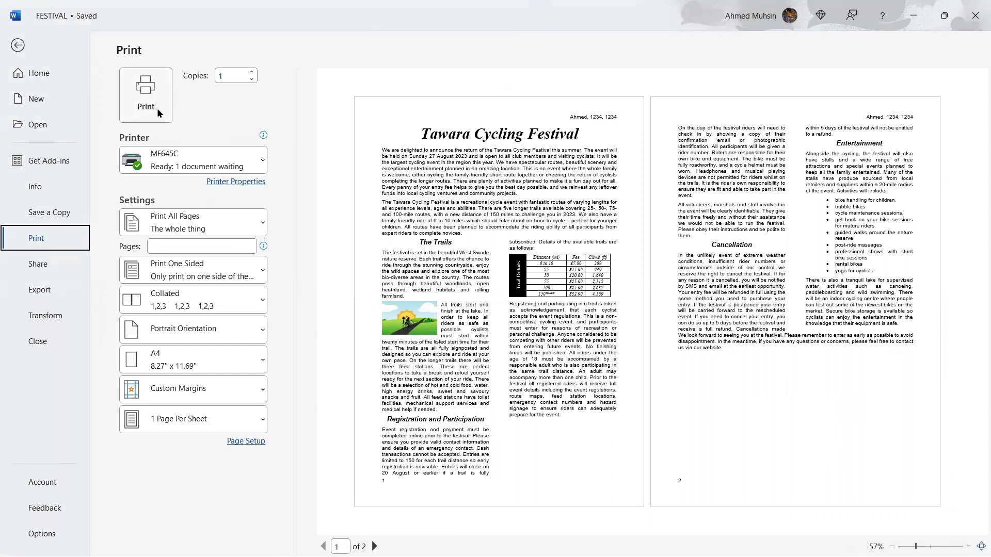
{"action": "left_click", "coordinate": [157, 108]}
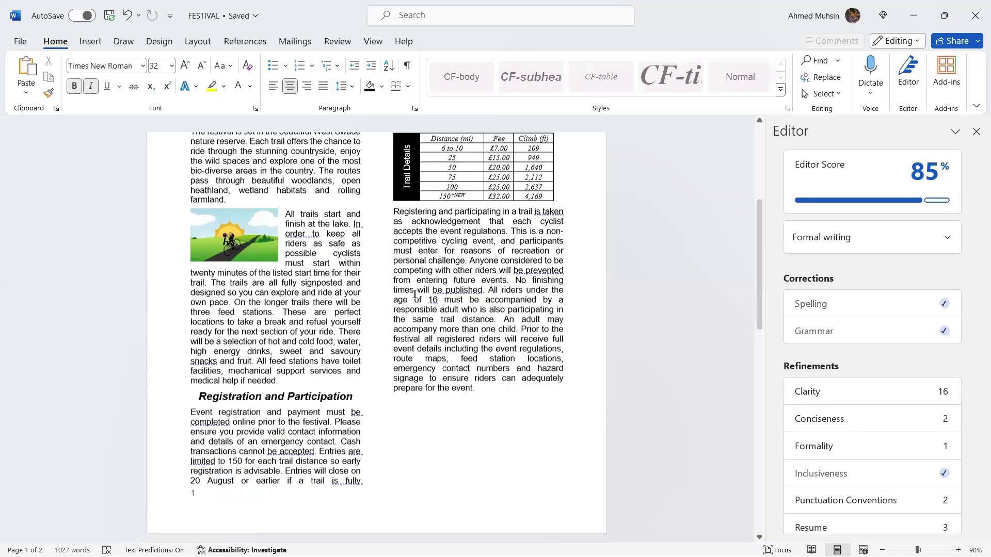
- Check FESTIVAL's second page, then return to the exam paper in Acrobat and read step 15 of Task 3 – Database
{"action": "scroll", "coordinate": [415, 294], "scroll_direction": "down", "scroll_amount": 15}
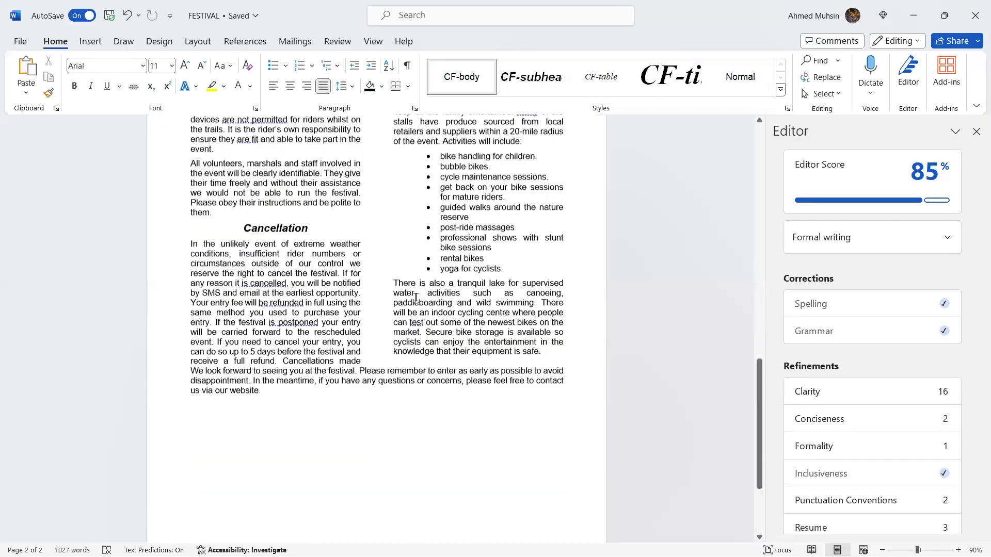
{"action": "scroll", "coordinate": [416, 298], "scroll_direction": "up", "scroll_amount": 1}
{"action": "key", "text": "alt+Tab"}
{"action": "scroll", "coordinate": [421, 279], "scroll_direction": "down", "scroll_amount": 3}
{"action": "scroll", "coordinate": [420, 276], "scroll_direction": "down", "scroll_amount": 10}
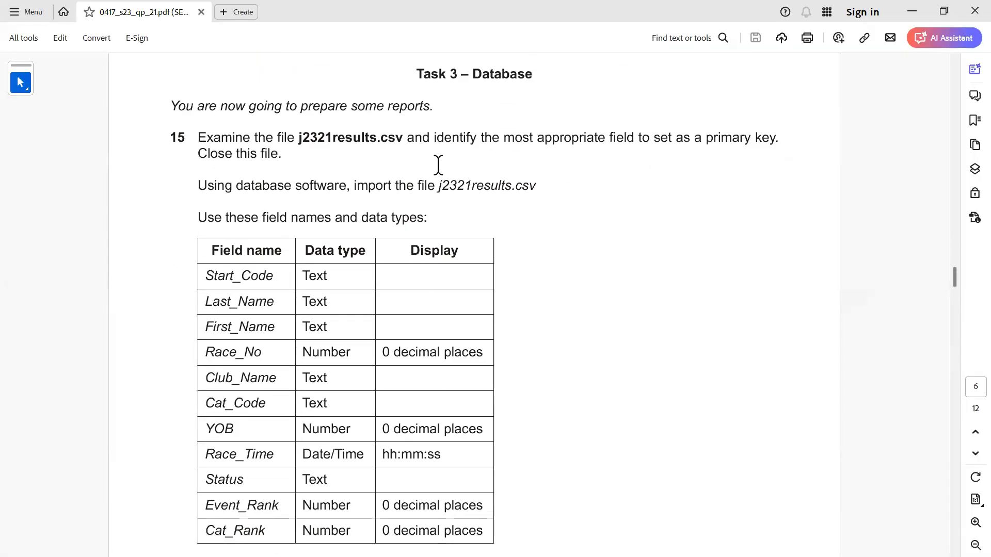